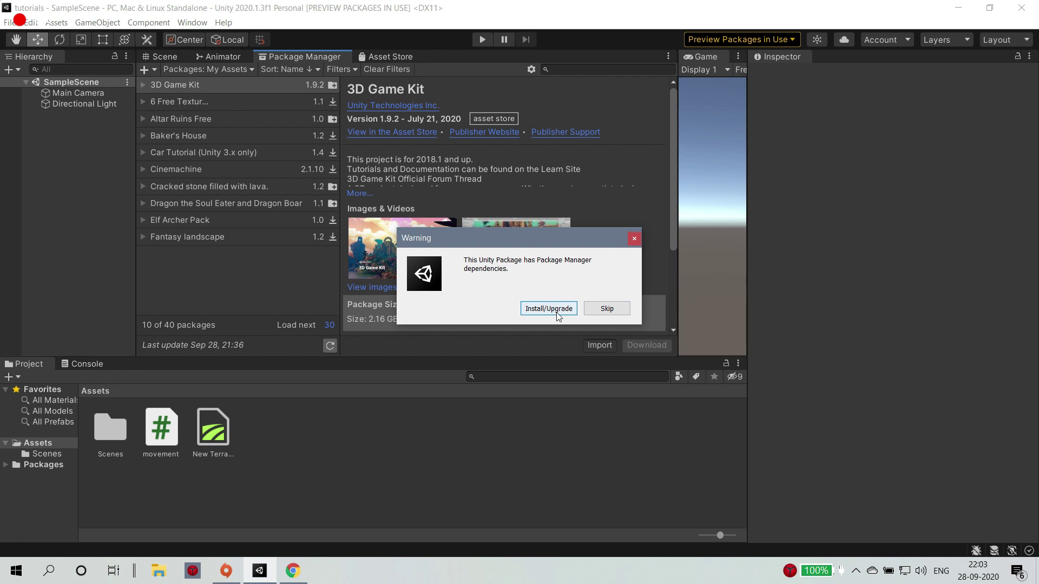
# Install the 3D Game Kit's package dependencies, import all of its assets, and accept the automatic quality settings.
pyautogui.click(549, 309)
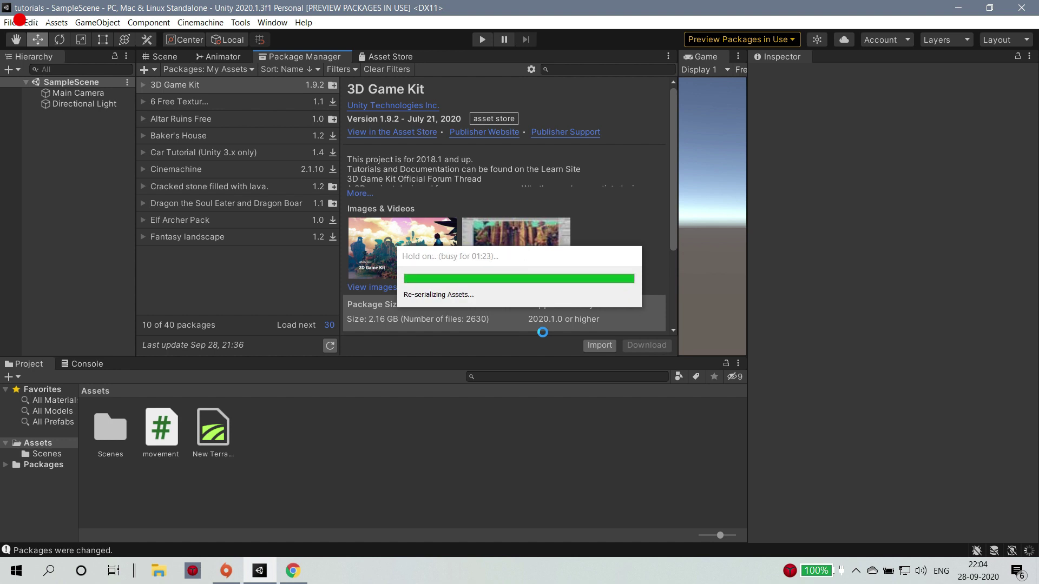
pyautogui.scroll(-3, 108, 240)
pyautogui.scroll(2, 107, 239)
pyautogui.scroll(-15, 154, 323)
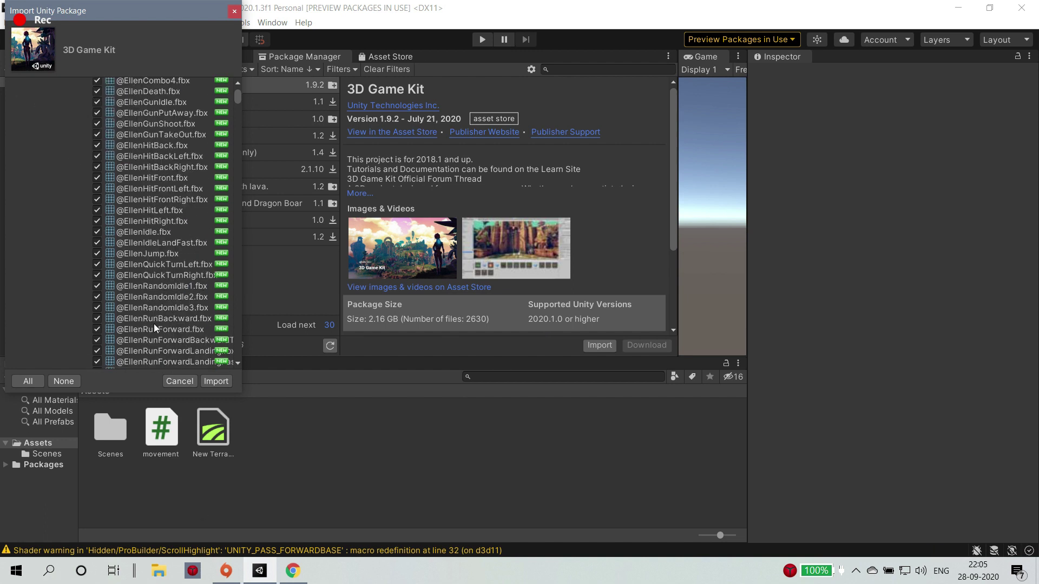
pyautogui.scroll(-5, 153, 316)
pyautogui.click(208, 383)
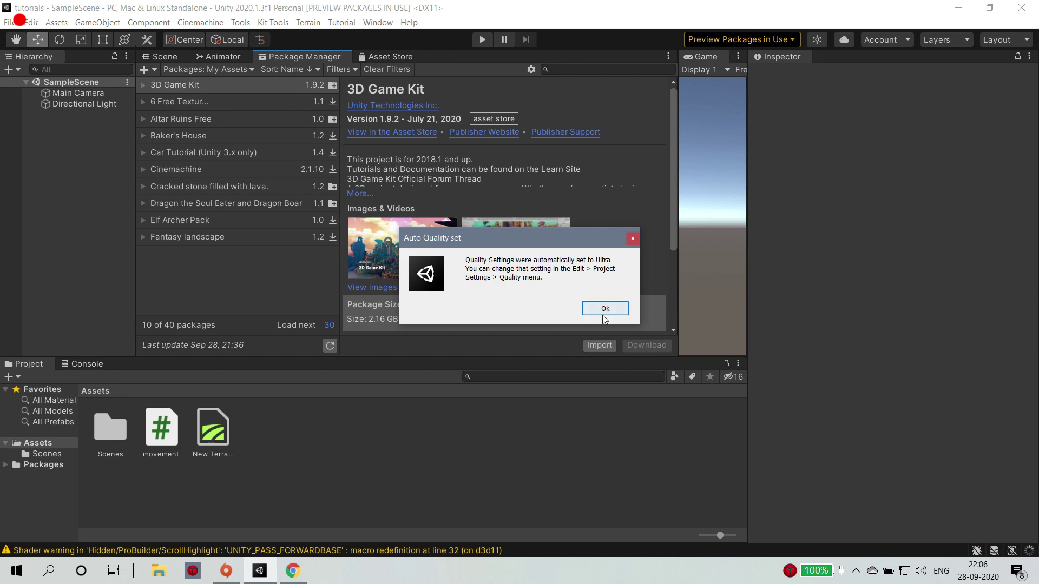
pyautogui.click(604, 309)
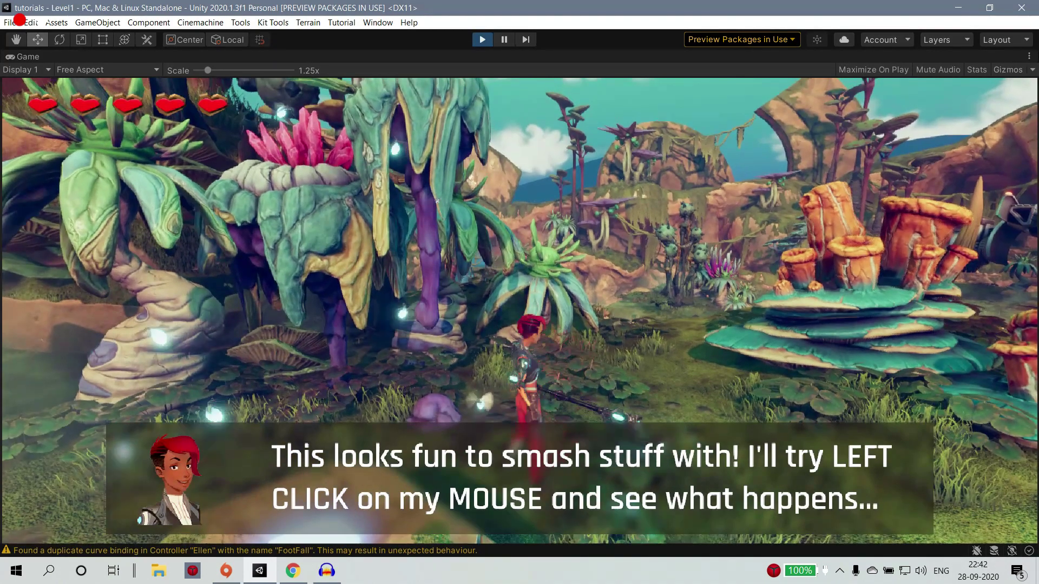
# Play-test Level1 by swinging the staff, running Ellen to the stone blocks marked with triangles, and smashing them.
pyautogui.click(520, 312)
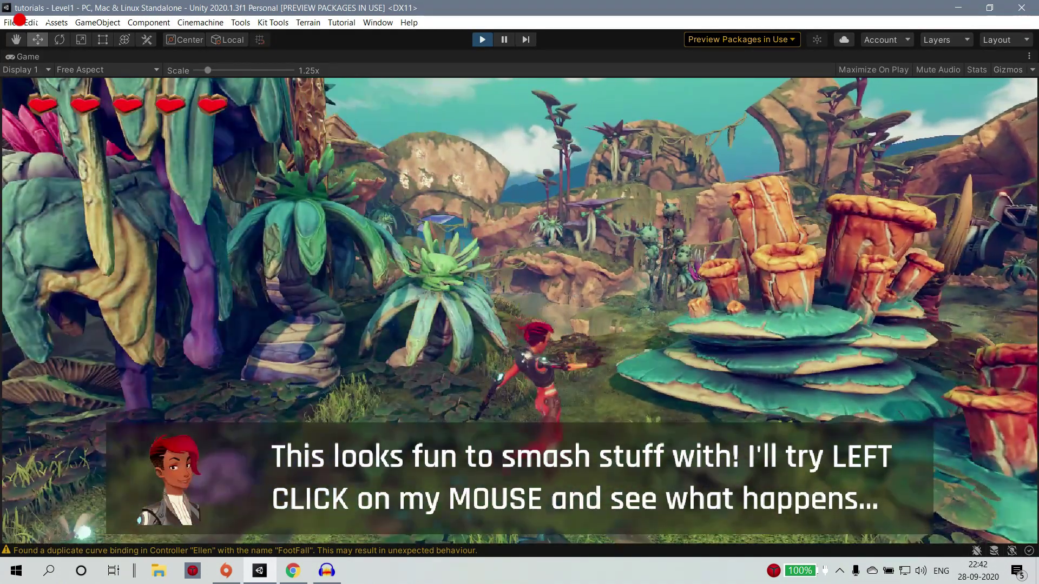
pyautogui.click(519, 311)
pyautogui.press('w')
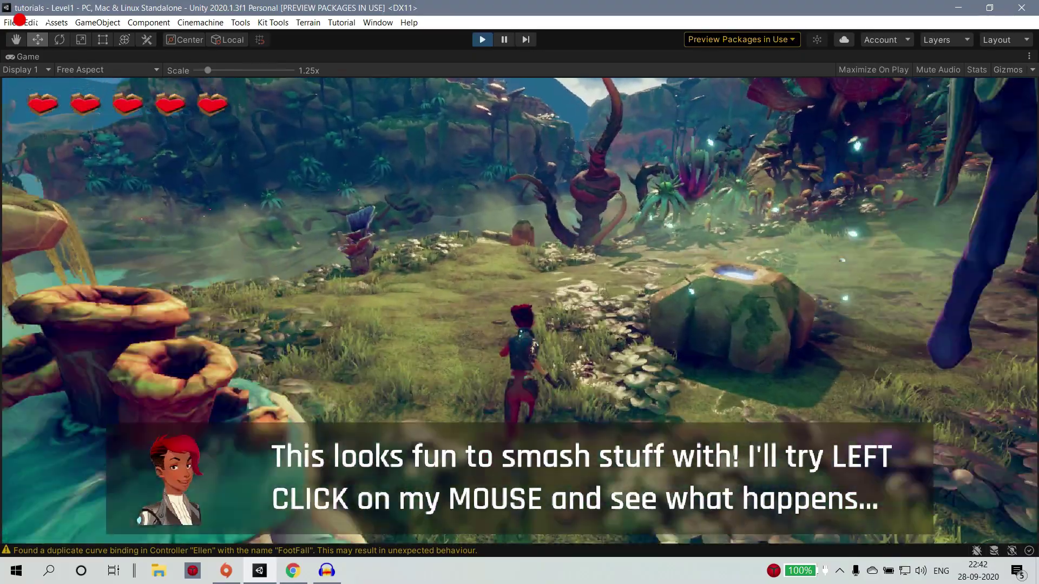
pyautogui.press('w')
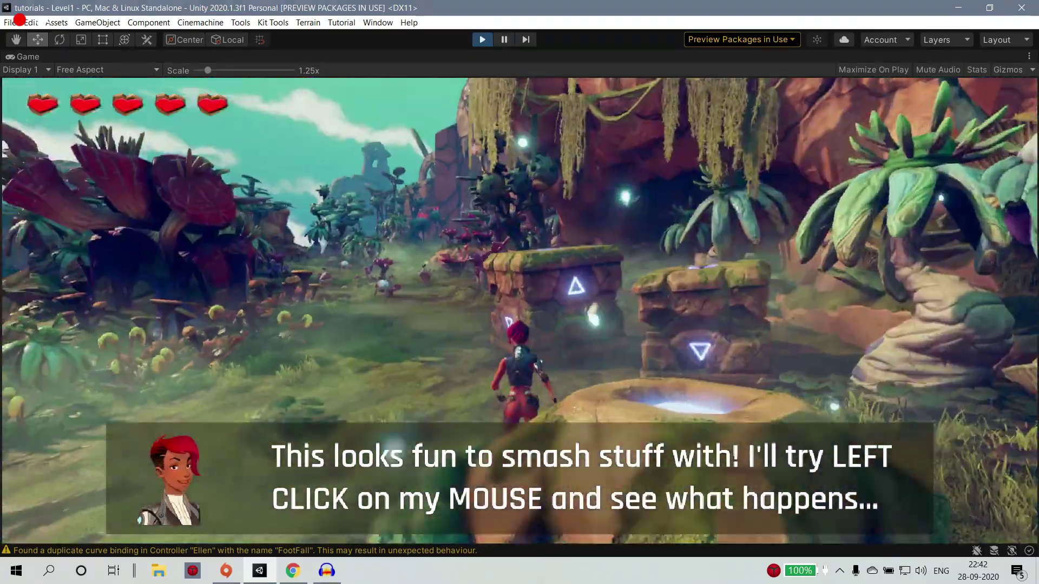
pyautogui.press('w')
pyautogui.click(520, 311)
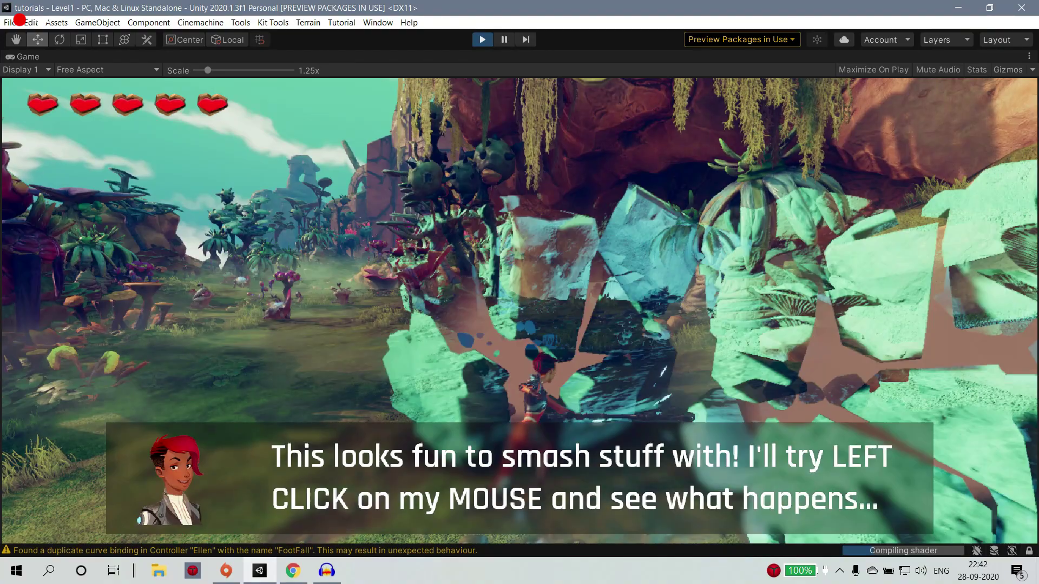
# Run Ellen past the rubble into the open field and fight the pink creatures there.
pyautogui.press('w')
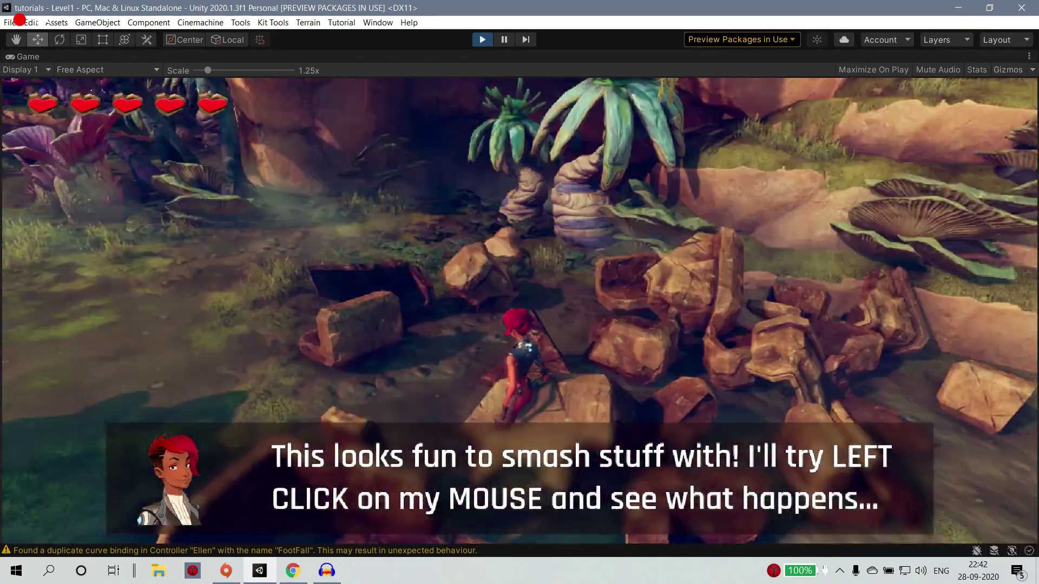
pyautogui.press('w')
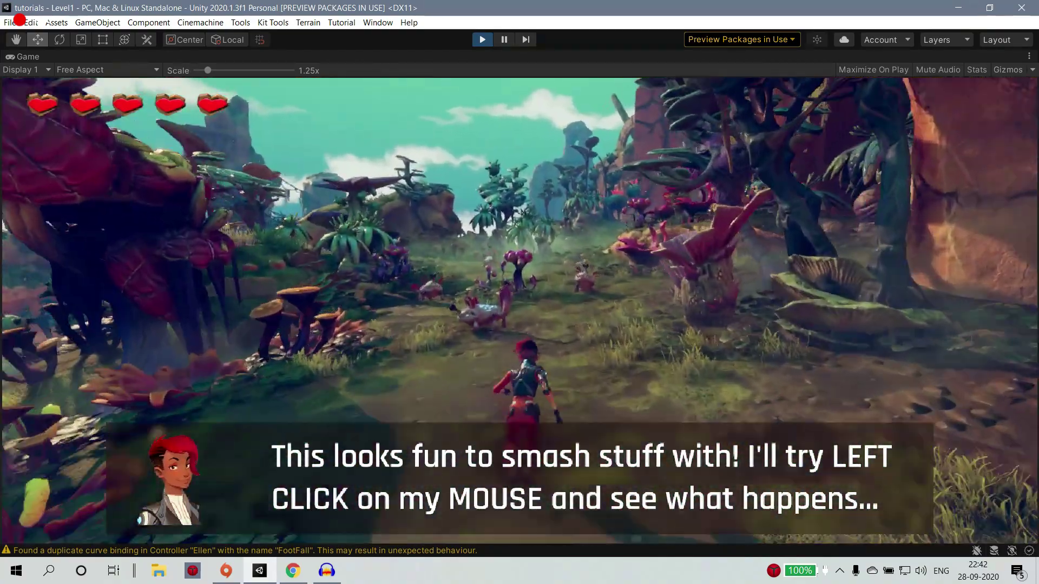
pyautogui.press('w')
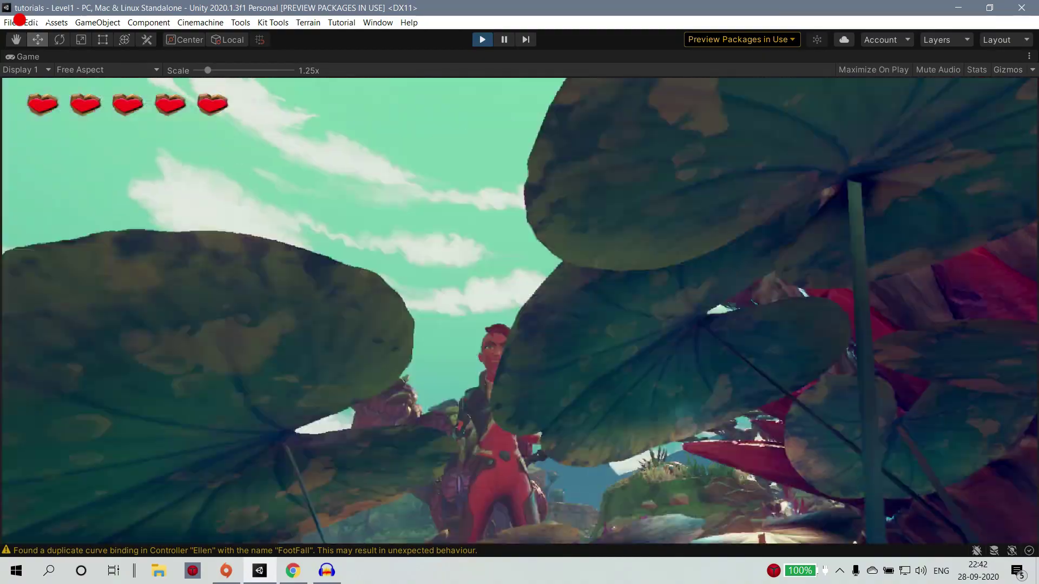
pyautogui.press('w')
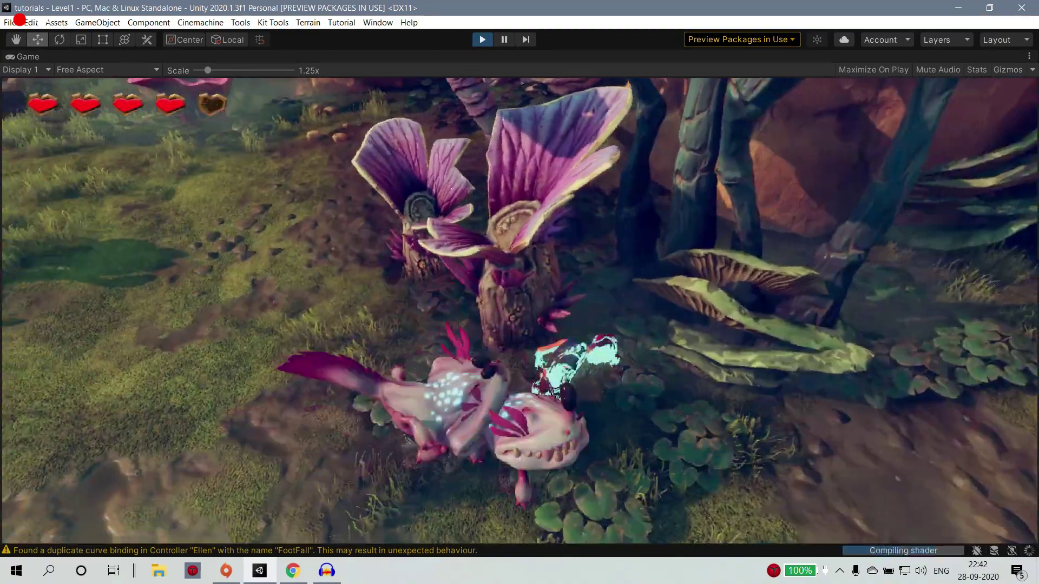
pyautogui.press('a')
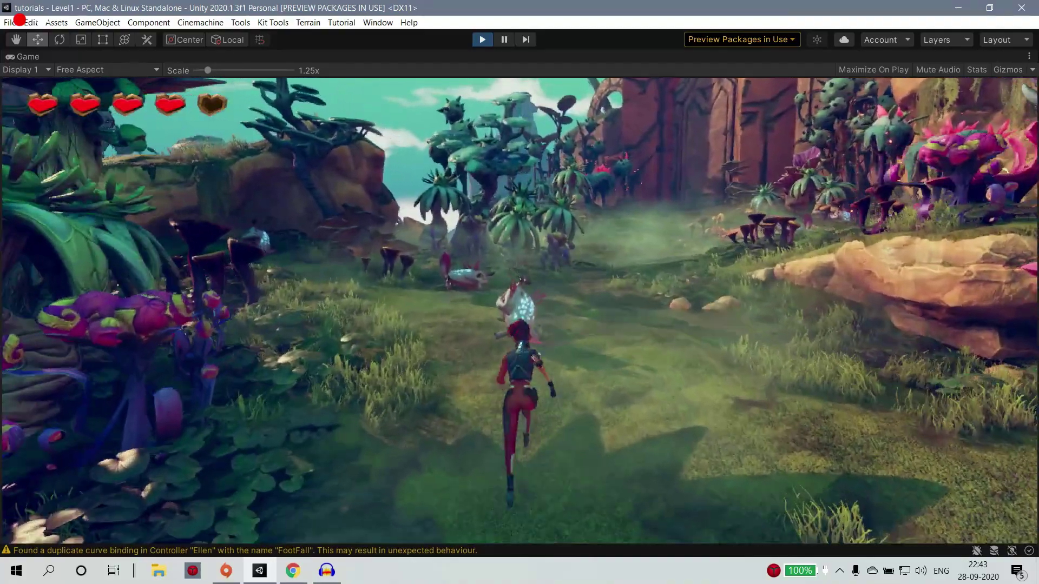
pyautogui.click(519, 310)
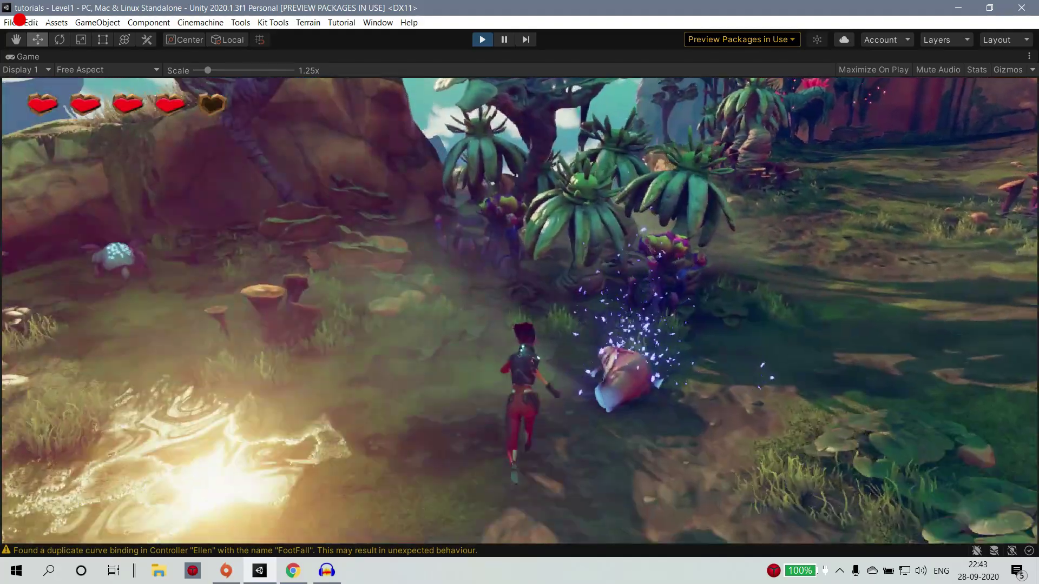
# Move Ellen to the large mossy boulder and strike the creature beside it with the staff.
pyautogui.press('w')
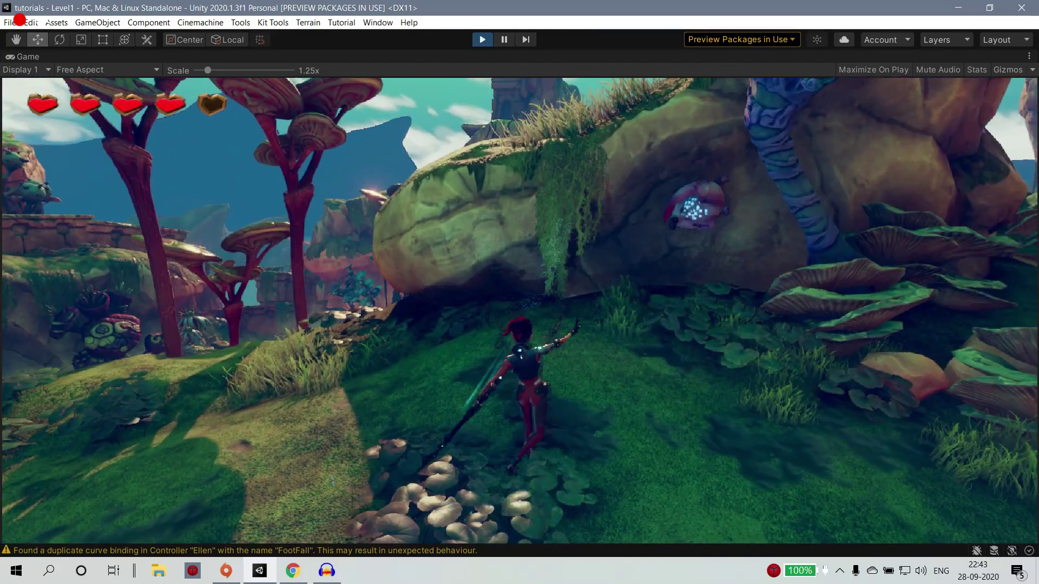
pyautogui.click(519, 310)
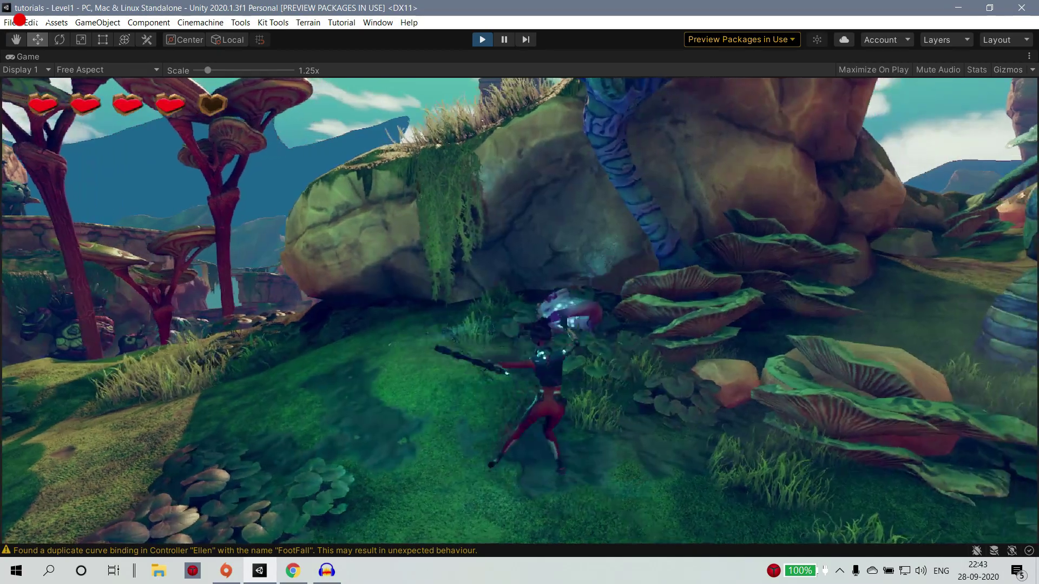
pyautogui.click(519, 311)
pyautogui.click(519, 310)
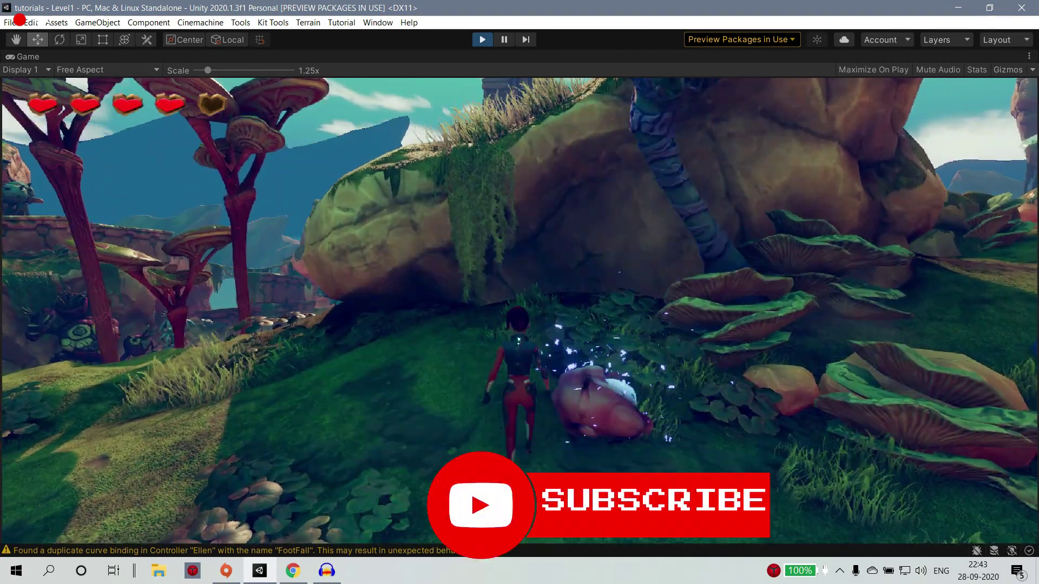
pyautogui.click(519, 310)
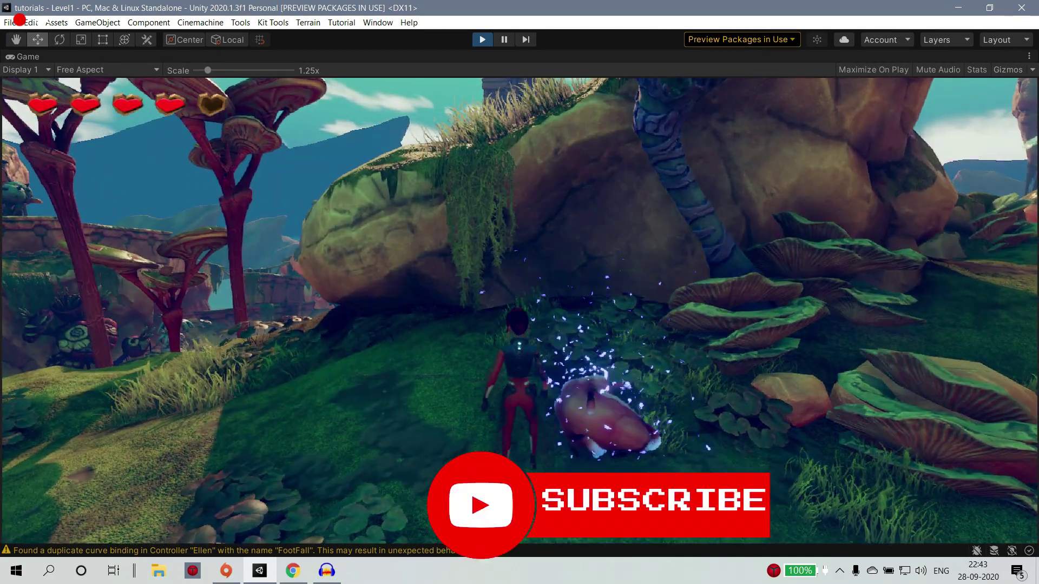
# Run Ellen across the field to the glowing green crate, hit the nearby creatures, and break the crate open.
pyautogui.press('w')
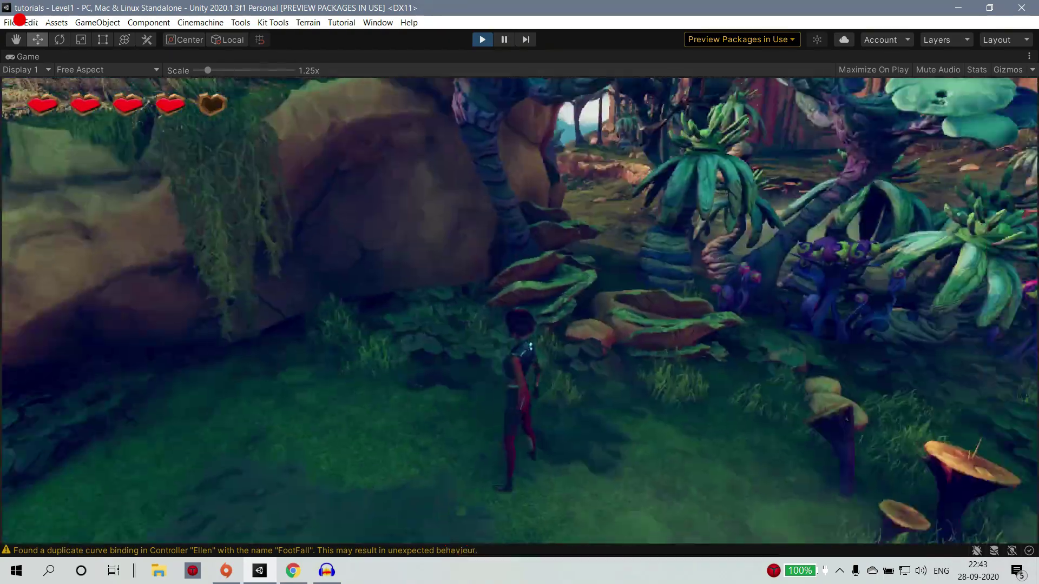
pyautogui.press('w')
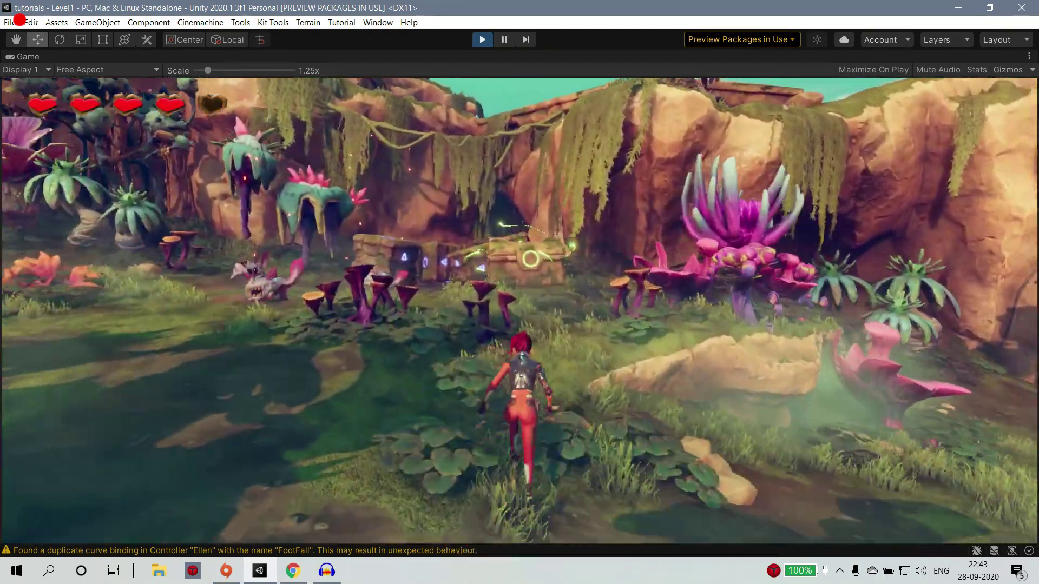
pyautogui.press('w')
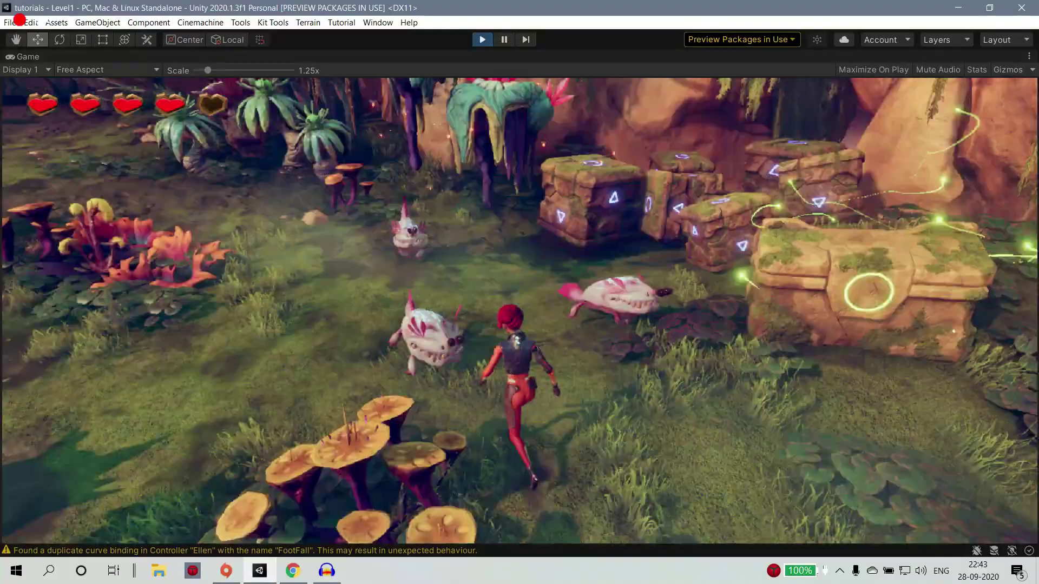
pyautogui.click(519, 310)
pyautogui.press('w')
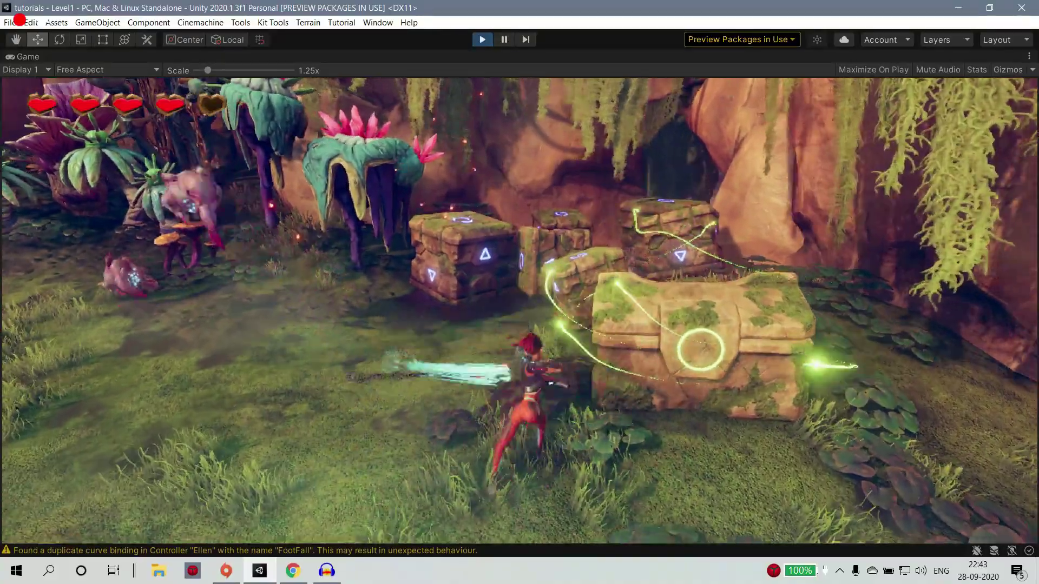
pyautogui.click(519, 310)
# Advance Ellen to the rune-marked stone blocks behind the opened crate and smash them with the staff.
pyautogui.press('w')
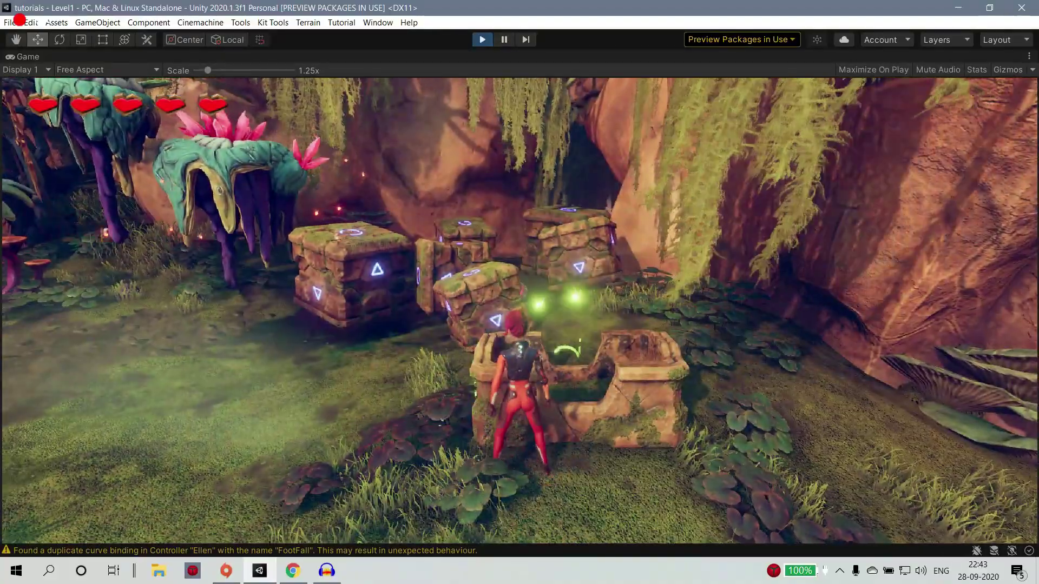
pyautogui.click(519, 311)
pyautogui.click(520, 311)
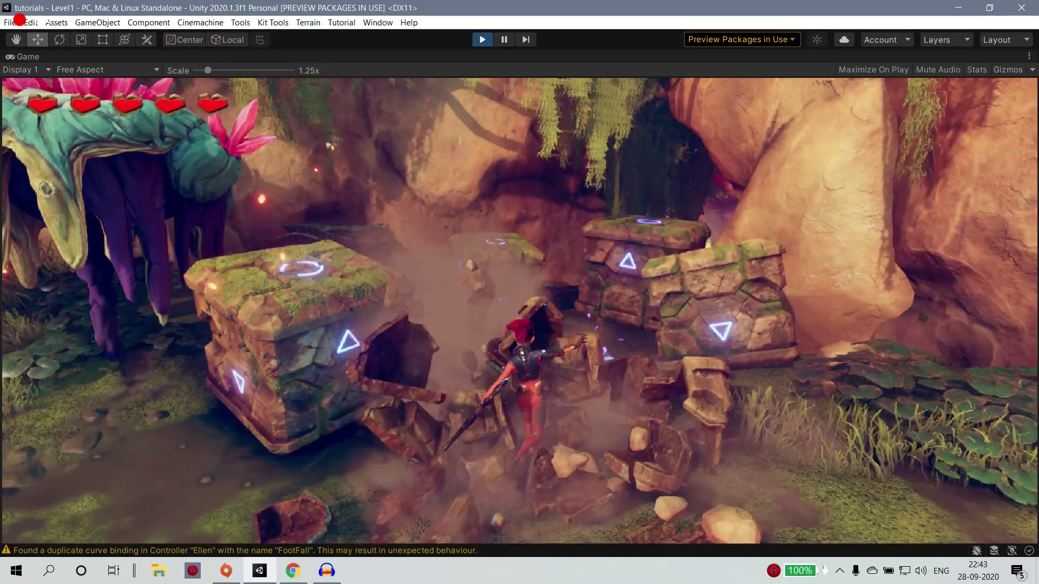
pyautogui.click(519, 310)
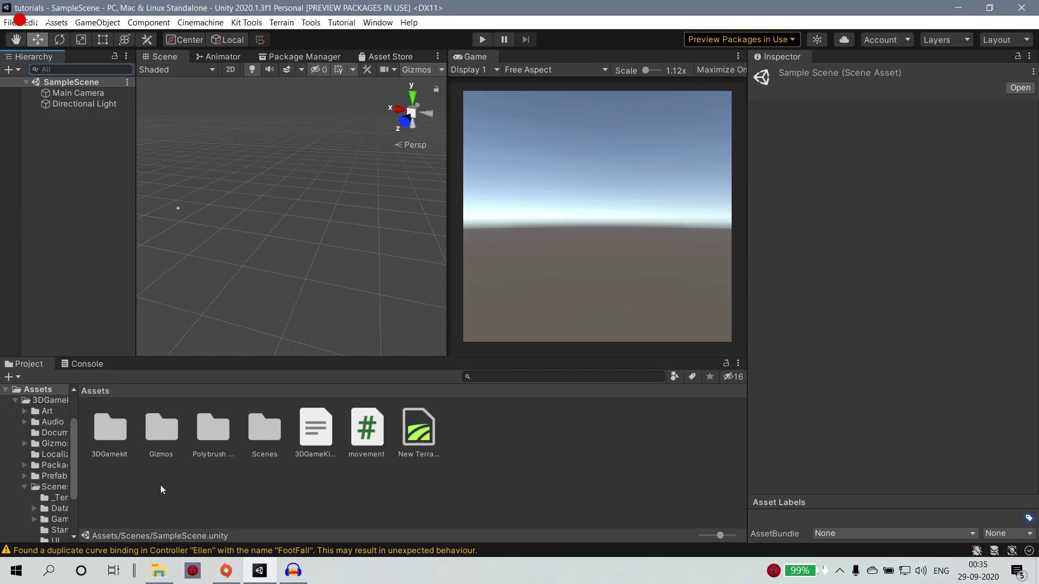
pyautogui.click(438, 56)
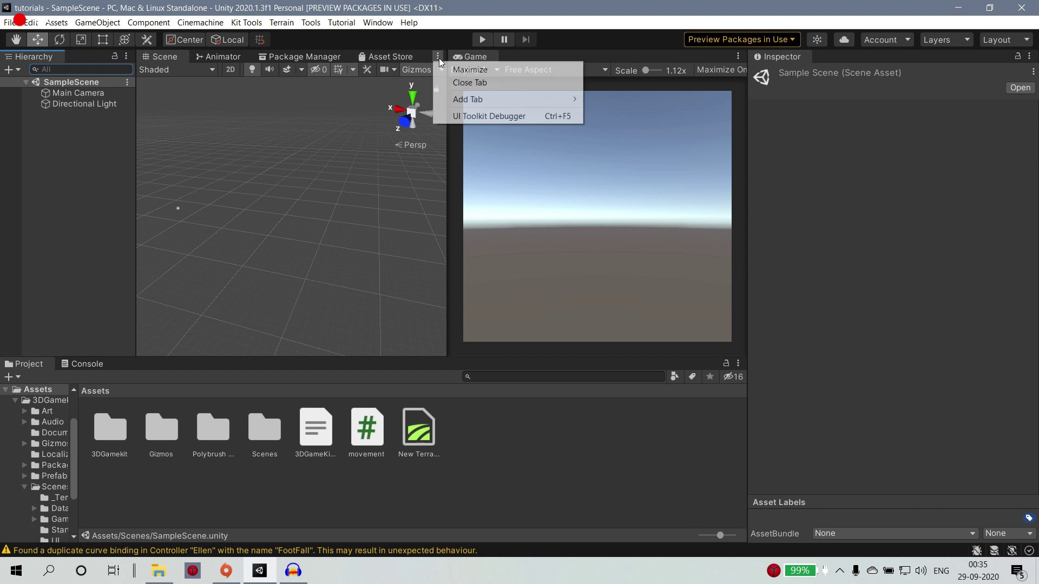
pyautogui.click(439, 40)
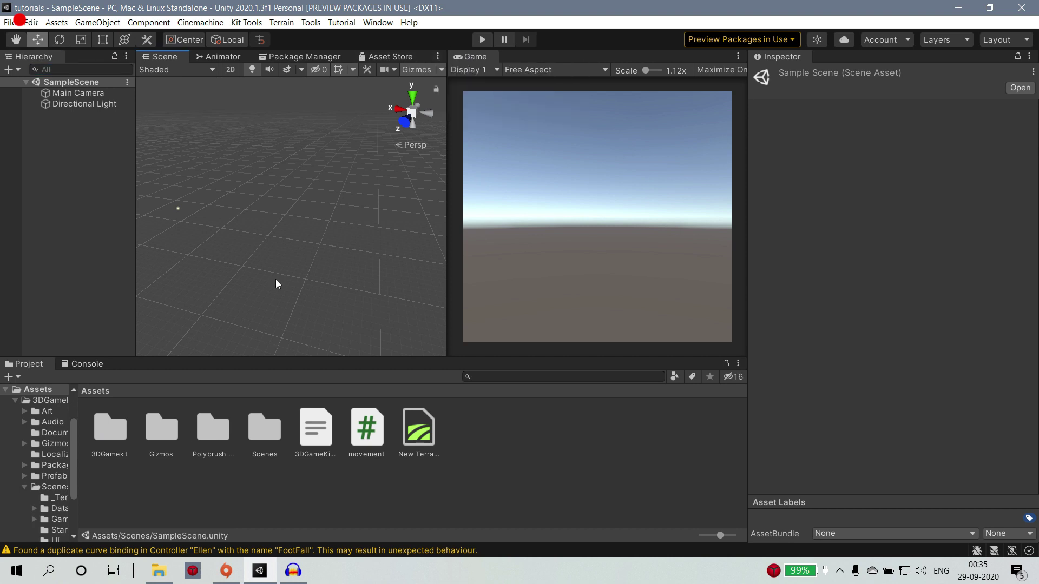
# Open the Start scene from the project's Assets/3DGamekit/Scenes folder.
pyautogui.doubleClick(102, 428)
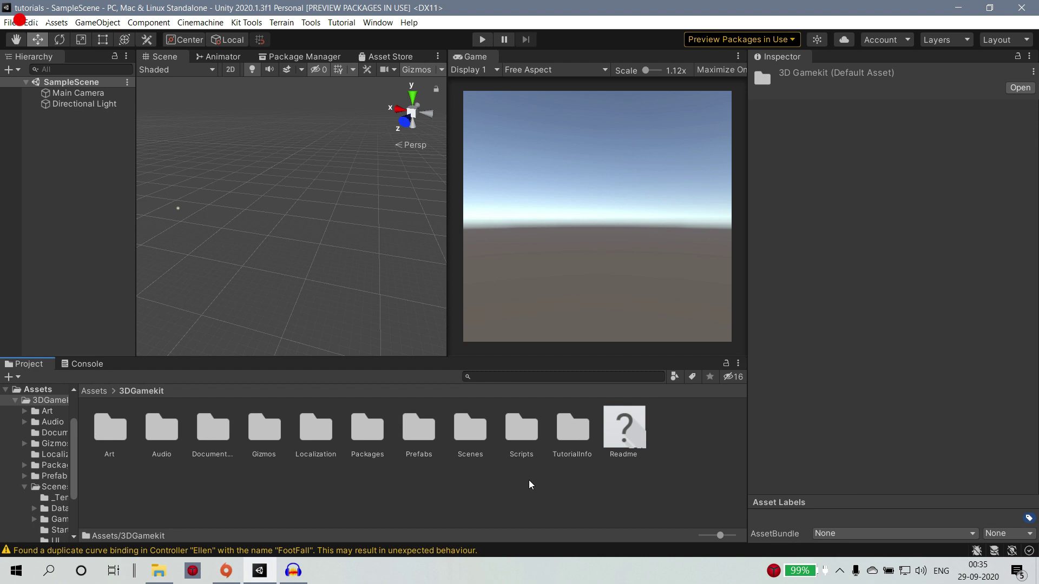
pyautogui.doubleClick(473, 433)
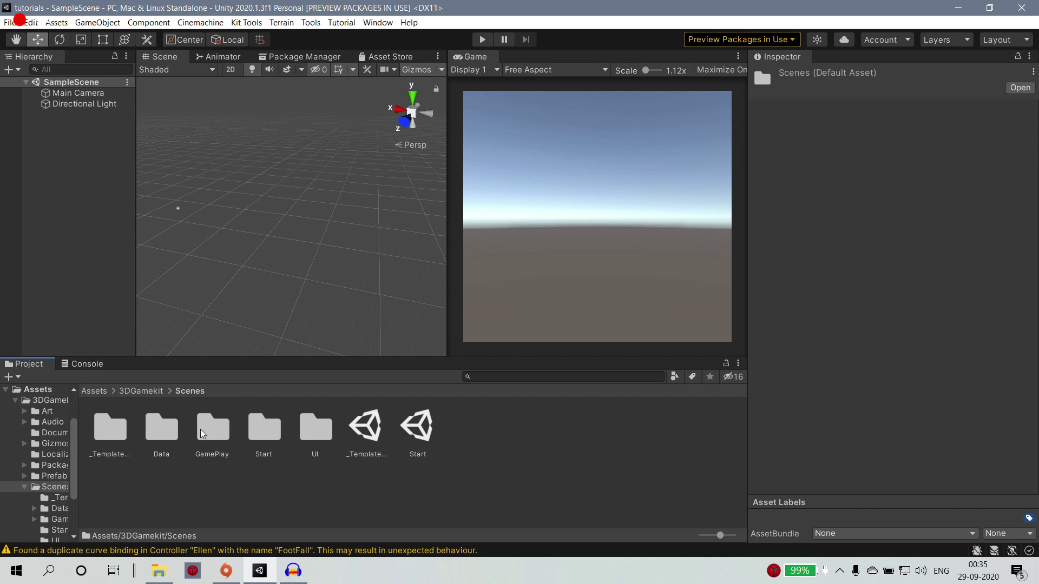
pyautogui.click(416, 436)
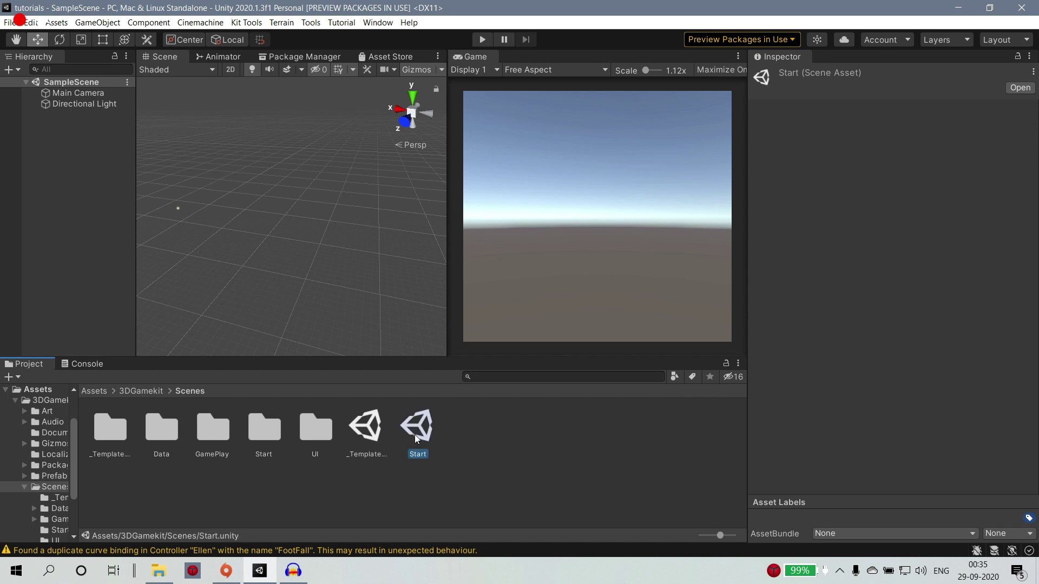
pyautogui.doubleClick(416, 435)
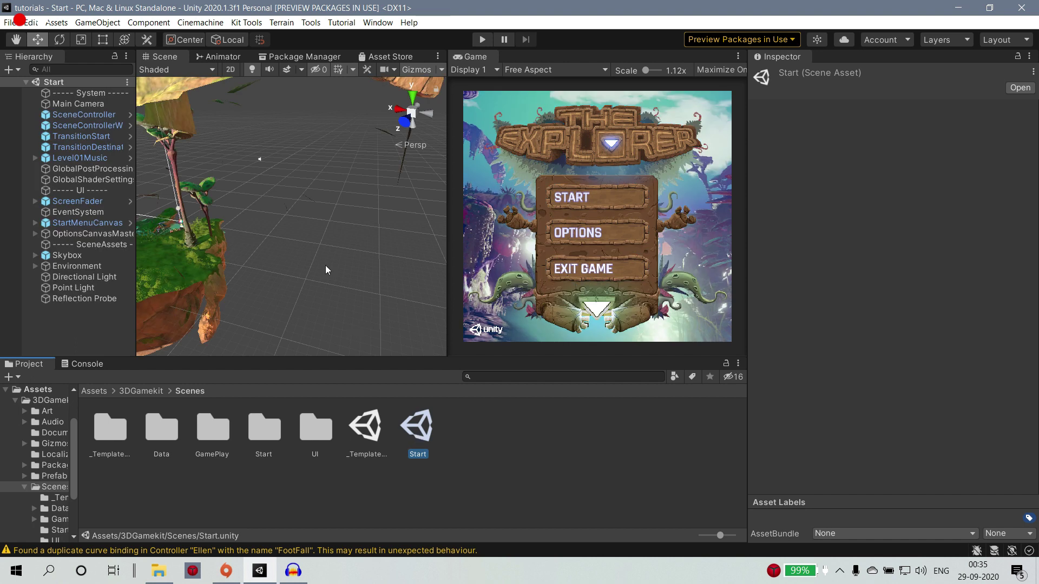
# Examine the Start scene's environment up close and from afar, including the grassy island, rock arch and Unity logo.
pyautogui.scroll(-3, 355, 234)
pyautogui.scroll(-10, 355, 234)
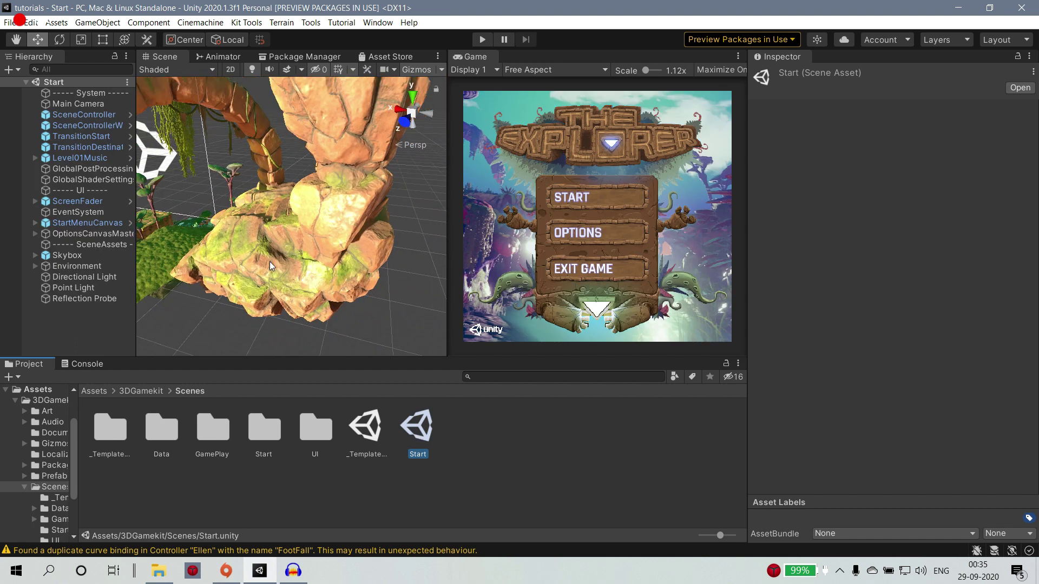
pyautogui.scroll(5, 306, 276)
pyautogui.moveTo(306, 276); pyautogui.dragTo(254, 251, button='middle')
pyautogui.scroll(4, 343, 269)
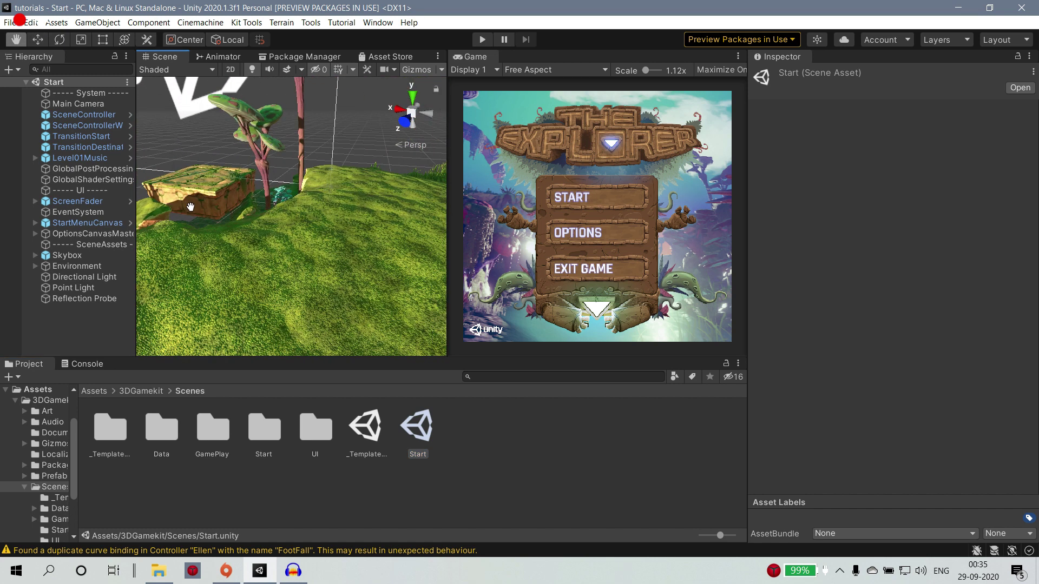
pyautogui.scroll(-4, 364, 267)
pyautogui.scroll(-3, 398, 278)
pyautogui.moveTo(398, 278); pyautogui.dragTo(289, 307, button='middle')
pyautogui.scroll(-3, 379, 265)
pyautogui.moveTo(379, 265); pyautogui.dragTo(301, 266, button='middle')
pyautogui.scroll(-3, 301, 266)
pyautogui.scroll(-2, 300, 266)
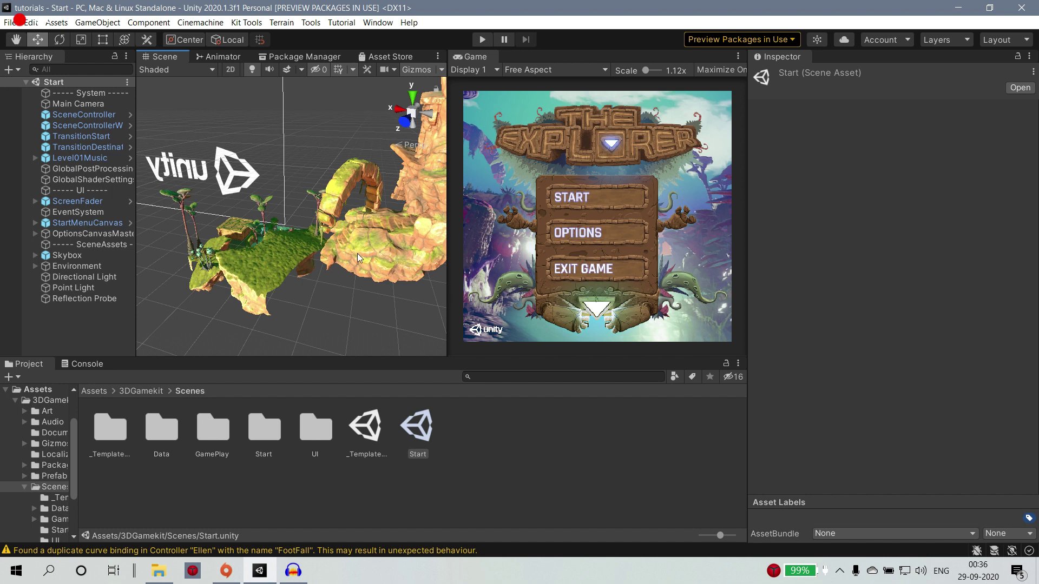
pyautogui.scroll(-6, 270, 252)
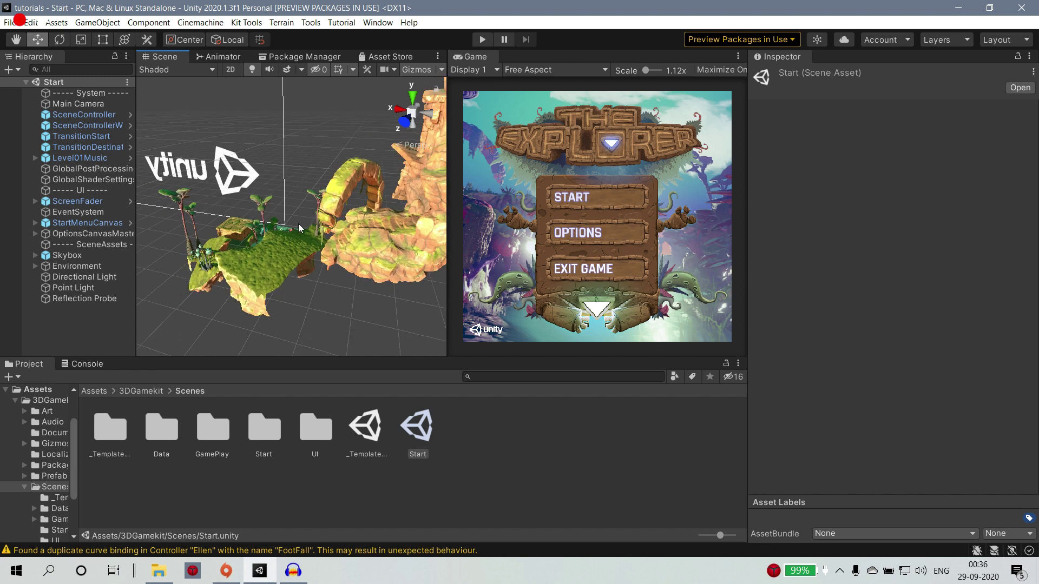
# Inspect the Start scene's floating island, cliffs and tentacles from another angle, along with the menu in the Game view.
pyautogui.scroll(5, 269, 253)
pyautogui.moveTo(270, 253); pyautogui.dragTo(209, 246, button='middle')
pyautogui.keyDown('alt'); pyautogui.moveTo(209, 246); pyautogui.dragTo(162, 234); pyautogui.keyUp('alt')
pyautogui.moveTo(162, 233); pyautogui.dragTo(226, 248, button='middle')
pyautogui.scroll(-10, 230, 245)
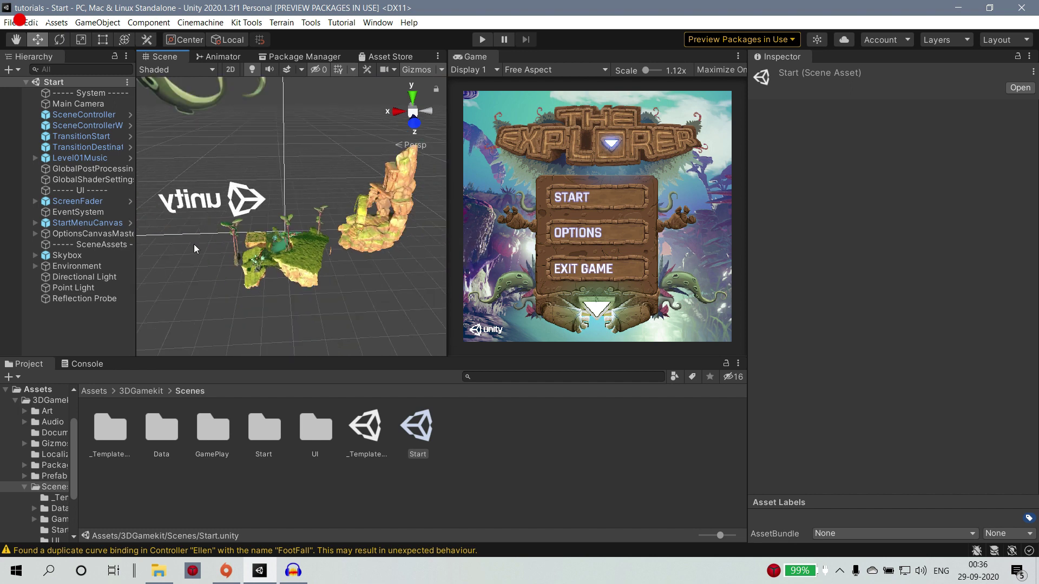
pyautogui.scroll(2, 593, 227)
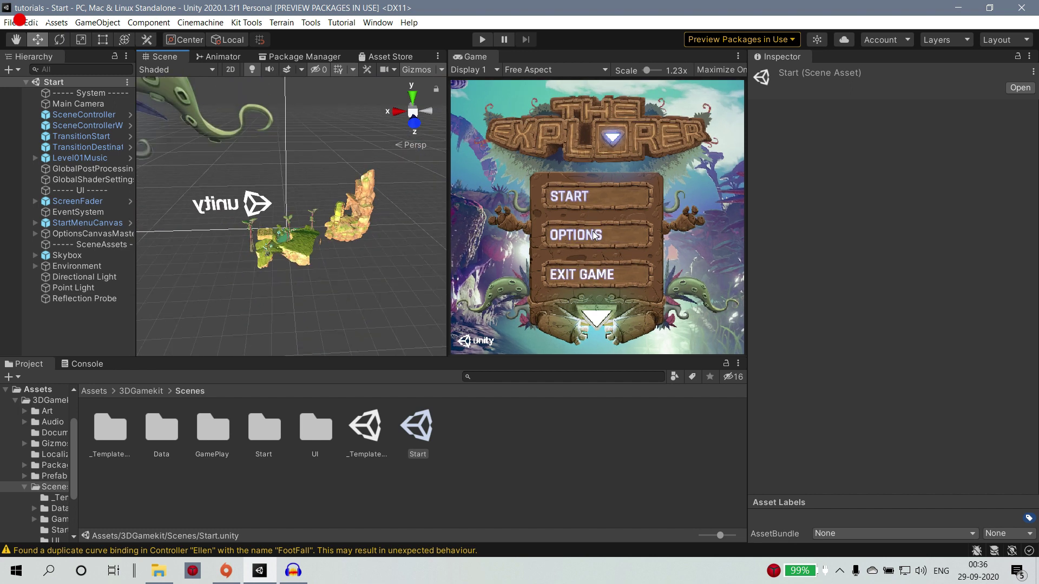
pyautogui.scroll(-1, 593, 233)
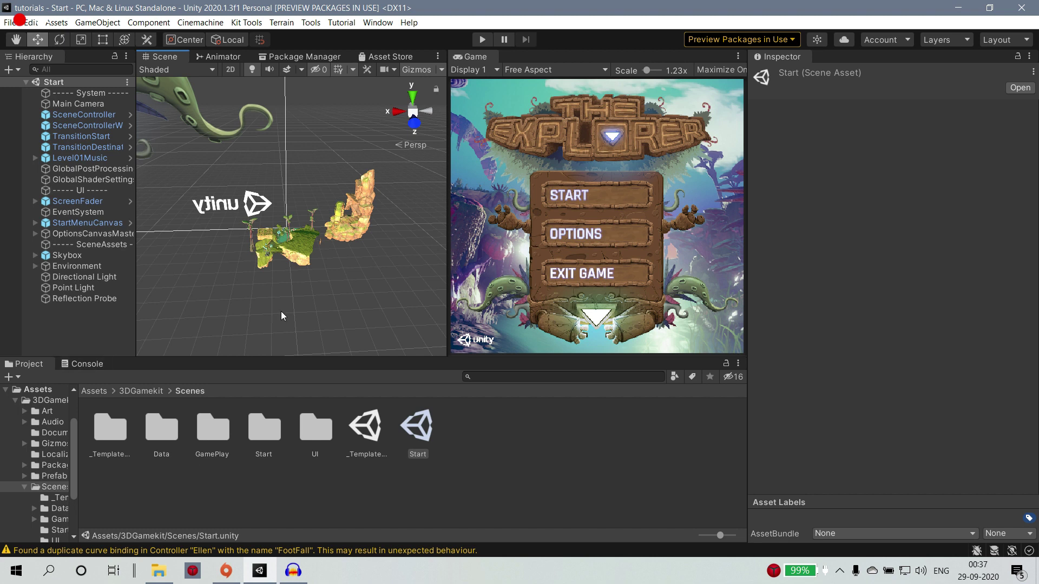
# Open the Level1 scene from the Assets/3DGamekit/Scenes/GamePlay folder.
pyautogui.doubleClick(221, 440)
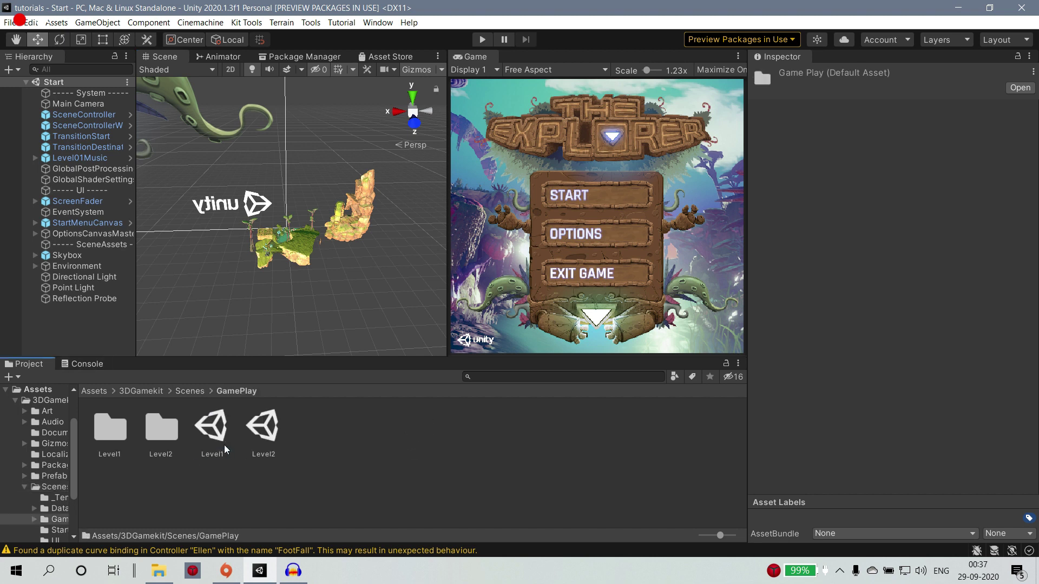
pyautogui.click(221, 437)
pyautogui.click(169, 434)
pyautogui.click(221, 431)
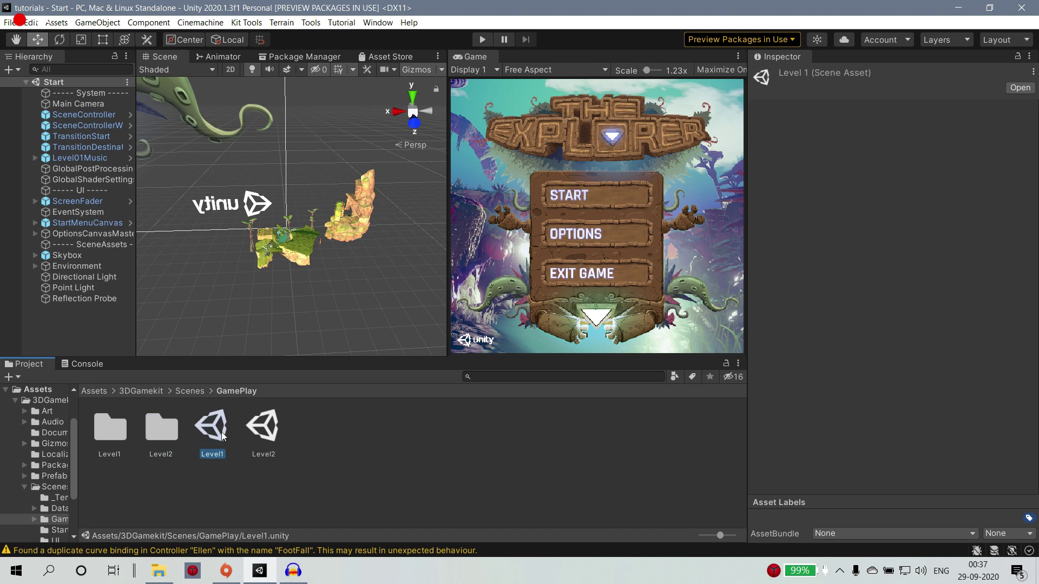
pyautogui.doubleClick(222, 432)
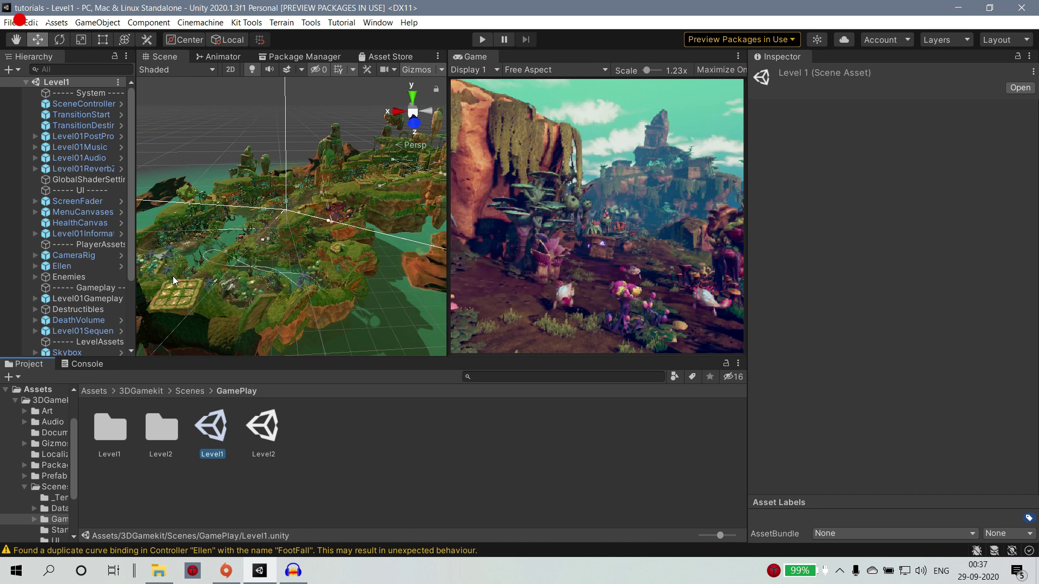
# Examine Level1's terrain, vegetation and creatures up close, and look through the objects listed in its hierarchy.
pyautogui.scroll(6, 184, 277)
pyautogui.scroll(2, 589, 265)
pyautogui.scroll(2, 348, 268)
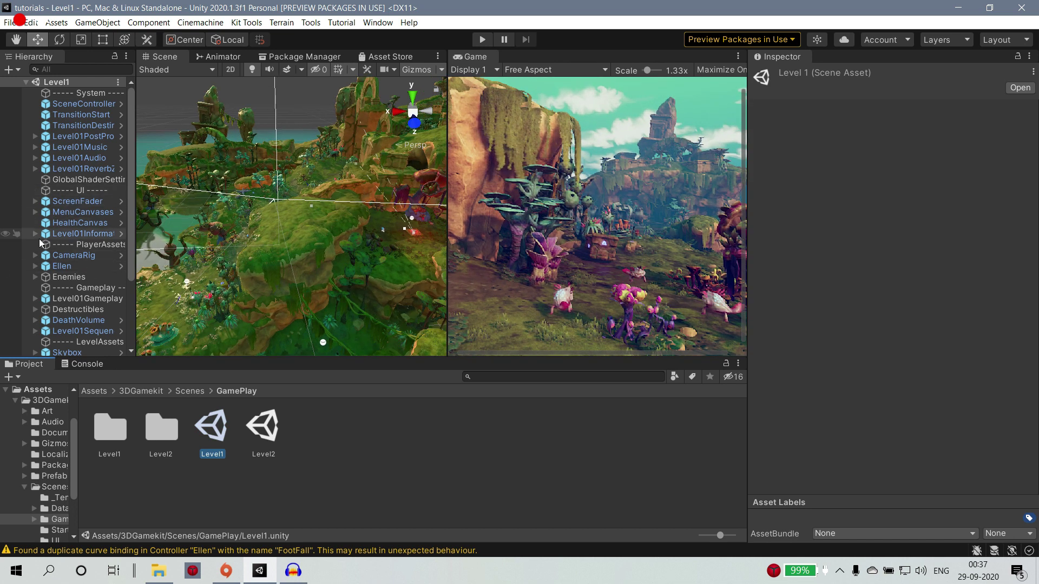
pyautogui.scroll(-3, 41, 243)
pyautogui.scroll(2, 287, 246)
pyautogui.scroll(-5, 303, 260)
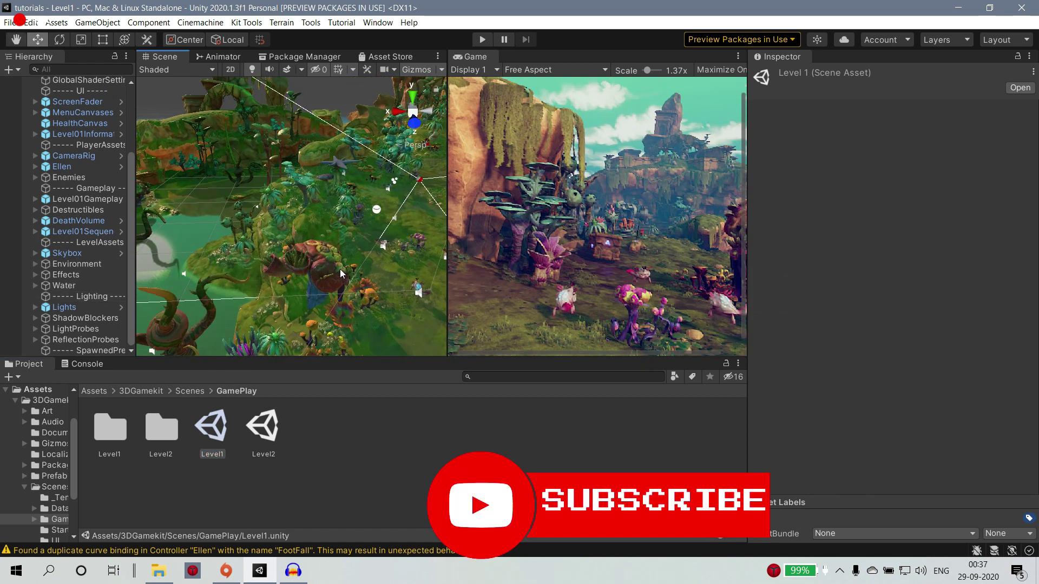
pyautogui.scroll(3, 339, 269)
pyautogui.moveTo(339, 268); pyautogui.dragTo(322, 272, button='middle')
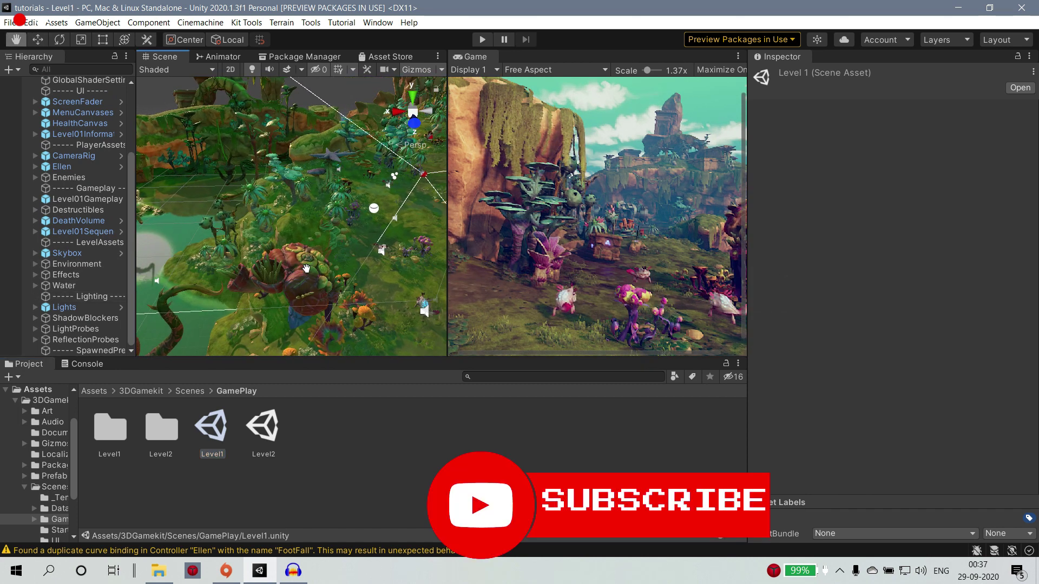
# Go to the project's root Assets folder and create a new Game Kit scene named TUT.
pyautogui.click(99, 396)
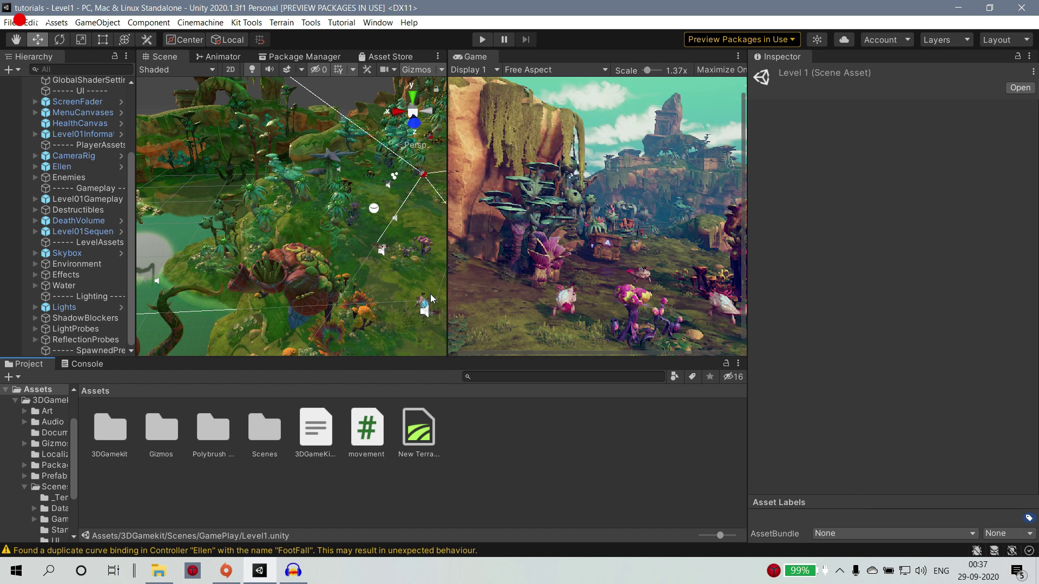
pyautogui.scroll(2, 198, 337)
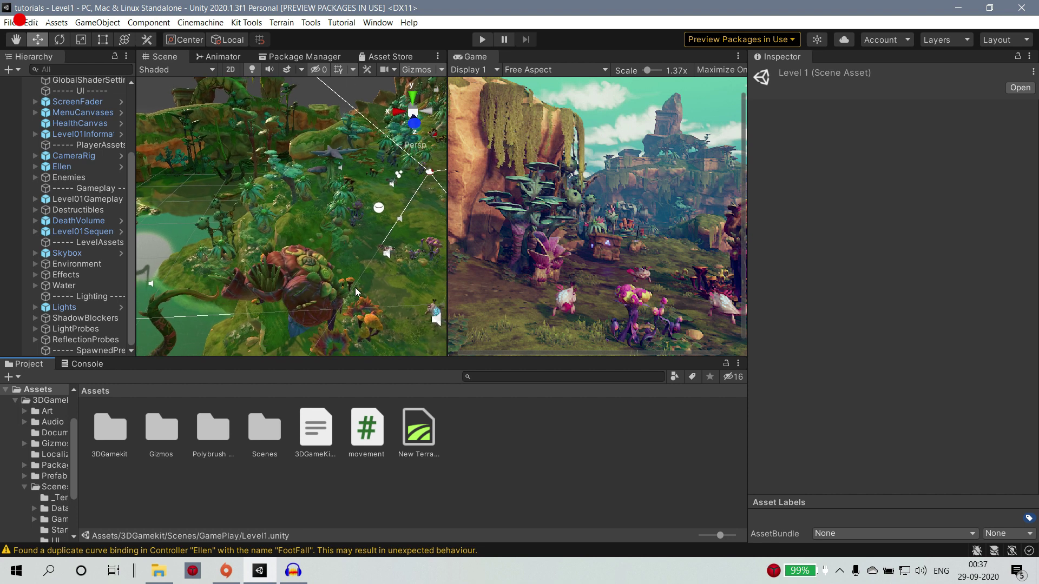
pyautogui.scroll(-3, 311, 297)
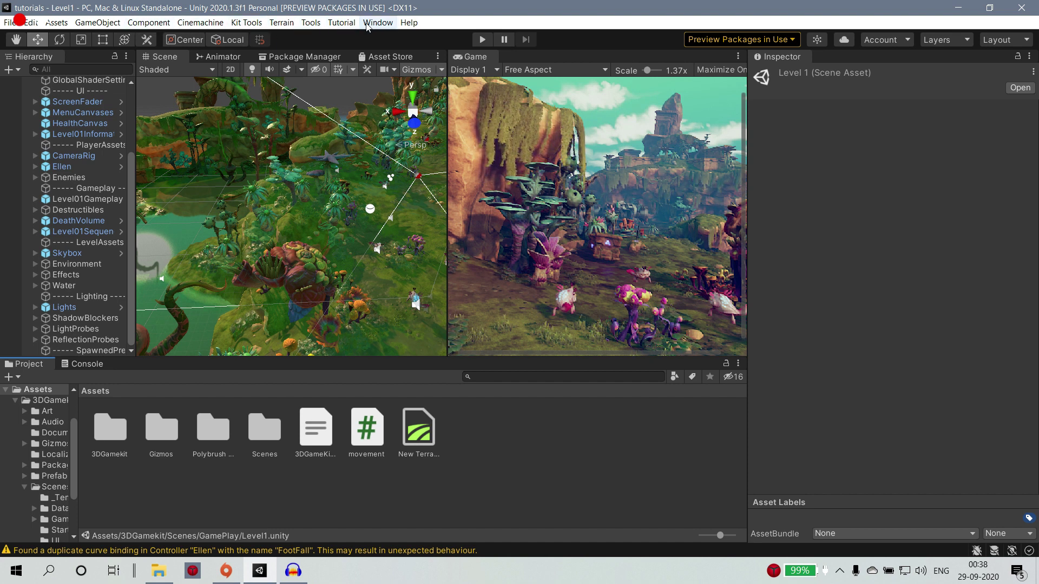
pyautogui.click(248, 24)
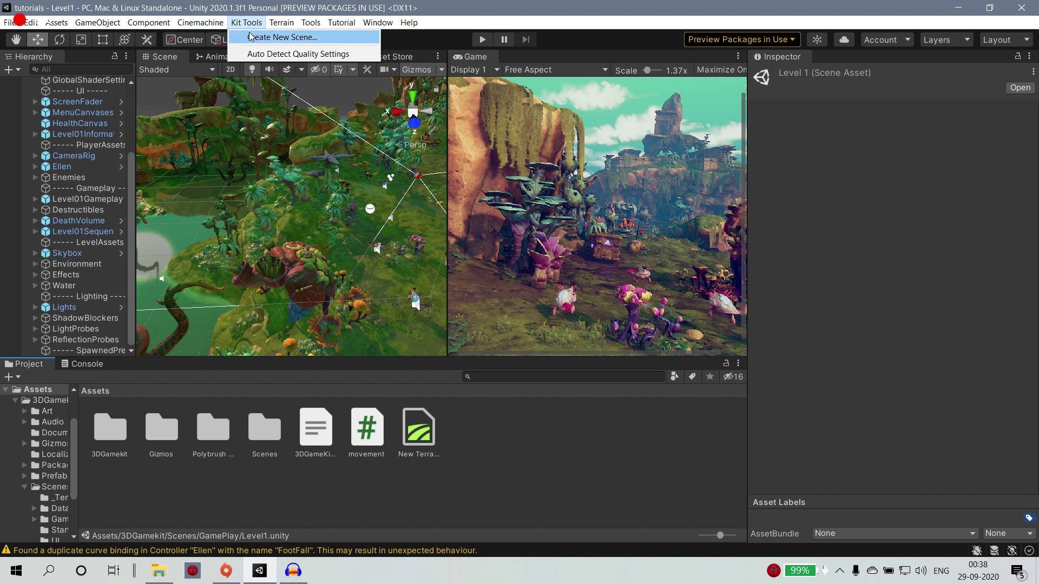
pyautogui.click(252, 38)
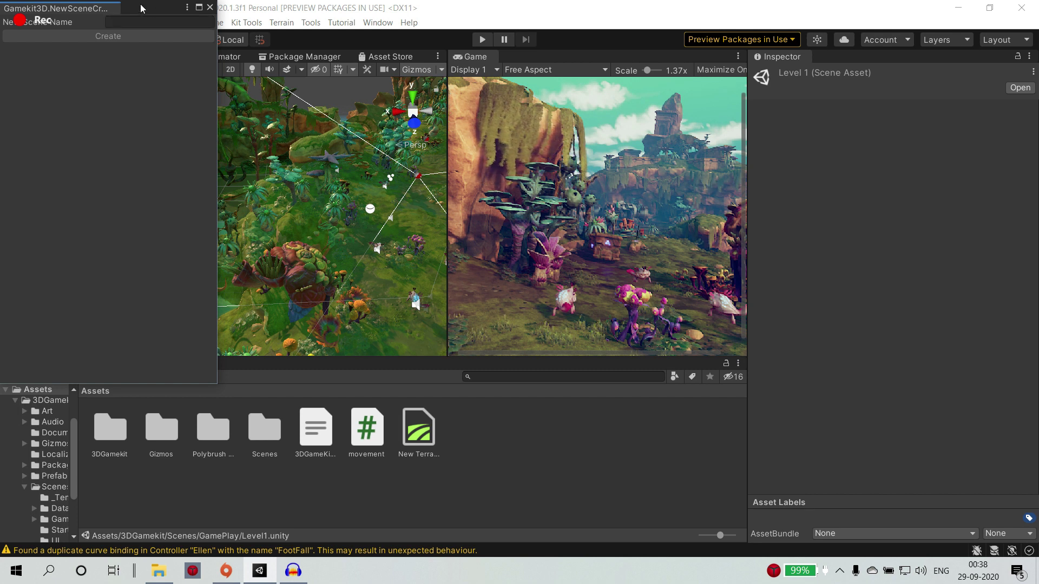
pyautogui.moveTo(162, 10); pyautogui.dragTo(438, 75)
pyautogui.click(426, 86)
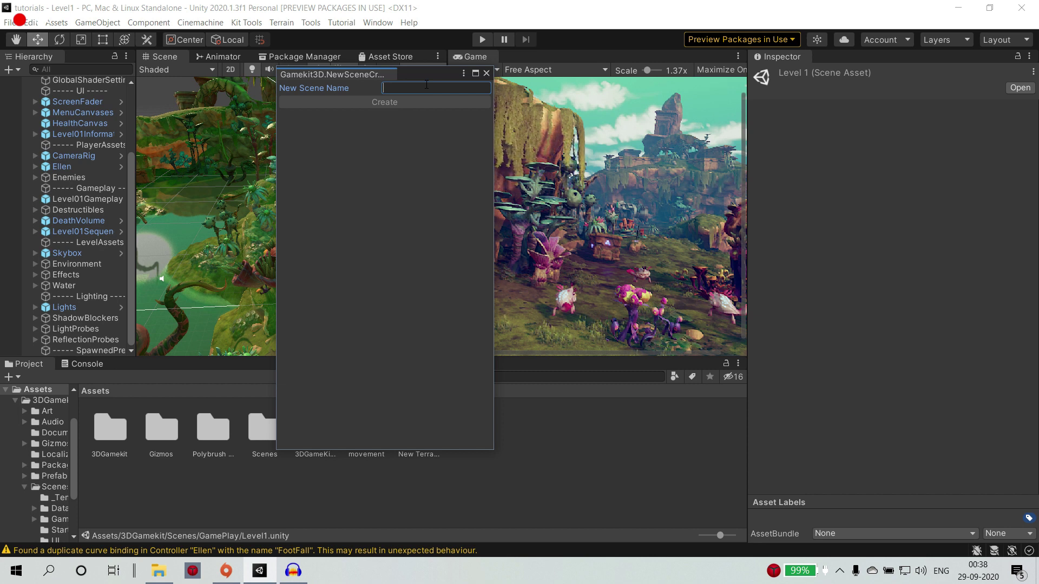
pyautogui.write('TUT')
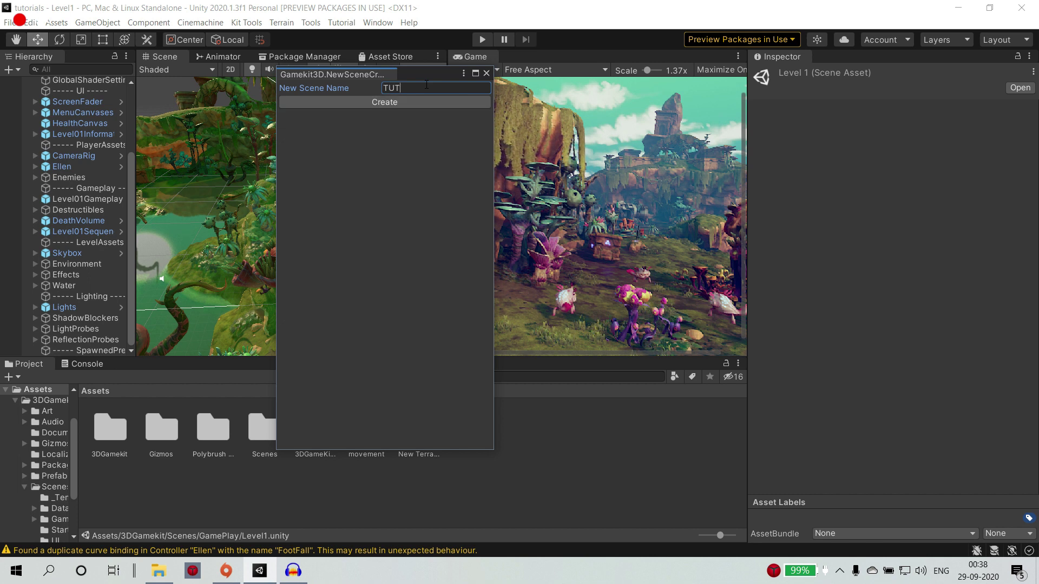
pyautogui.click(403, 106)
# Examine the newly created TUT scene, including its grassy ground plane and the Ellen character standing on it.
pyautogui.scroll(-4, 350, 274)
pyautogui.moveTo(347, 271); pyautogui.dragTo(144, 274, button='middle')
pyautogui.scroll(-2, 311, 274)
pyautogui.scroll(4, 355, 271)
pyautogui.moveTo(372, 280); pyautogui.dragTo(356, 195, button='middle')
pyautogui.scroll(5, 341, 303)
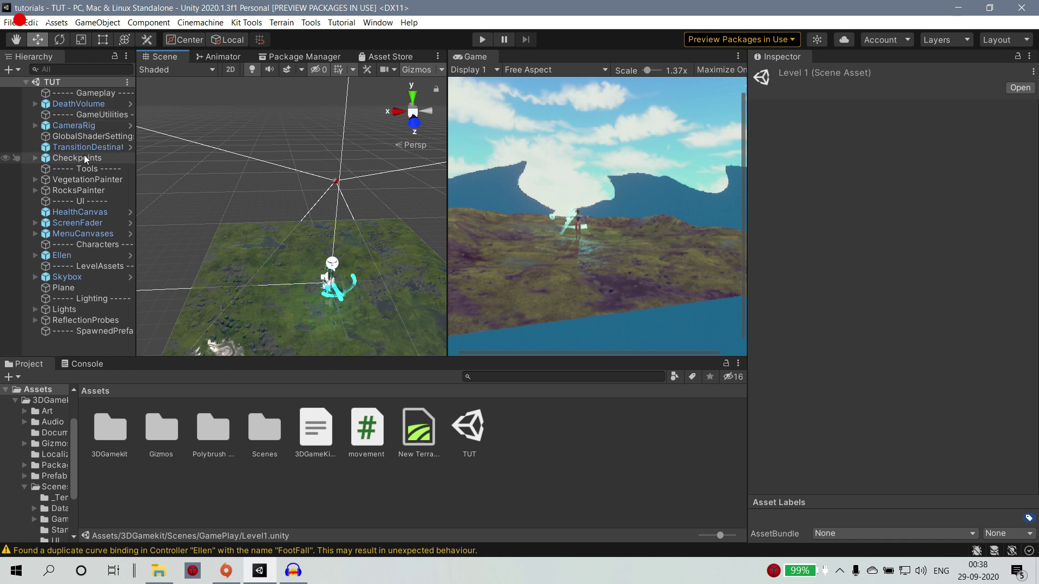
# Check the child objects of Checkpoints and VegetationPainter in the TUT scene, and inspect the Checkpoints components.
pyautogui.click(33, 158)
pyautogui.click(34, 157)
pyautogui.click(34, 157)
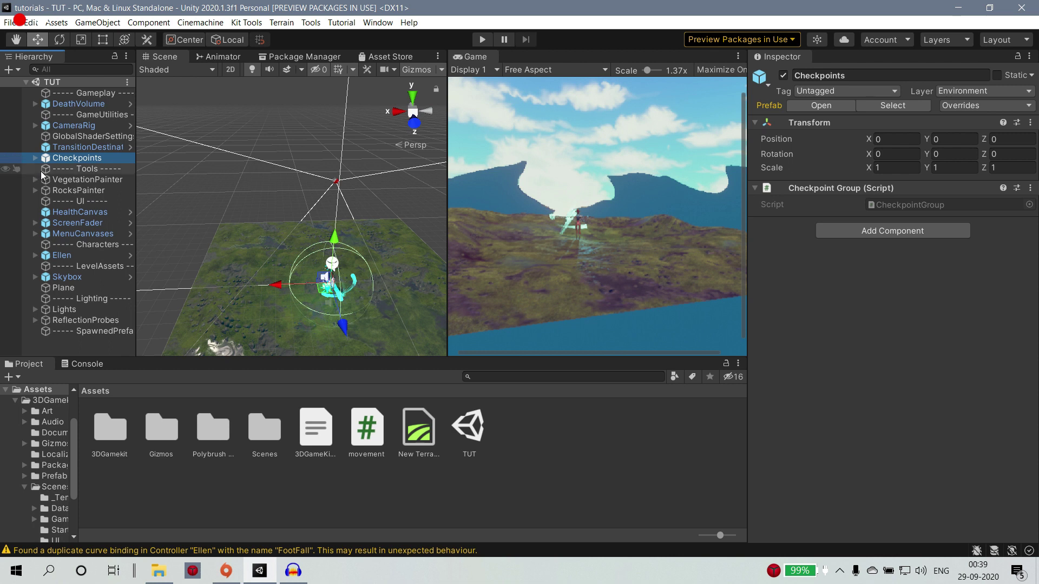
pyautogui.click(34, 180)
pyautogui.click(33, 181)
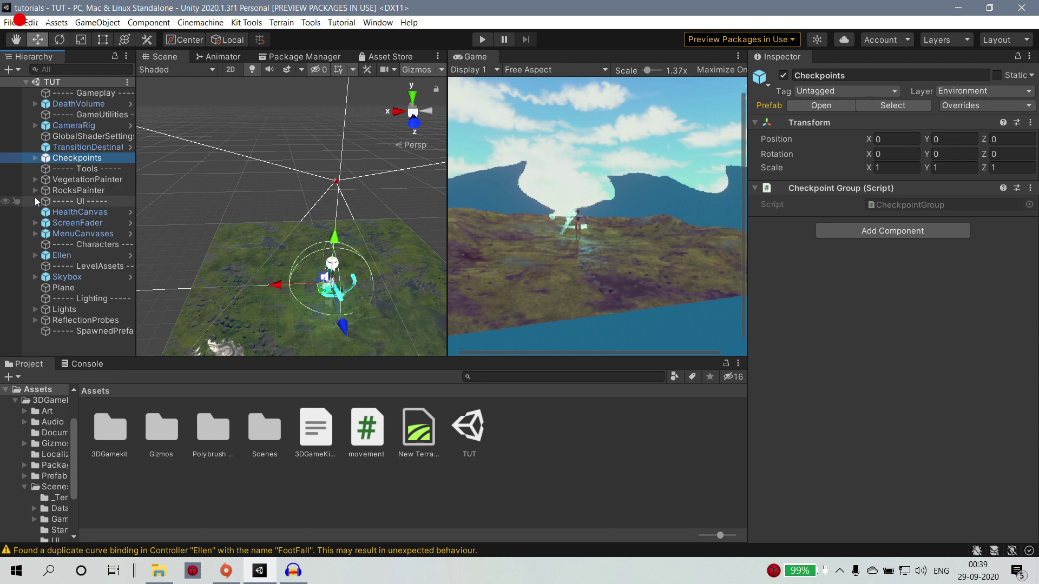
# Inspect the components of the HealthCanvas, ScreenFader, Ellen and Skybox objects one after another.
pyautogui.click(70, 213)
pyautogui.click(69, 223)
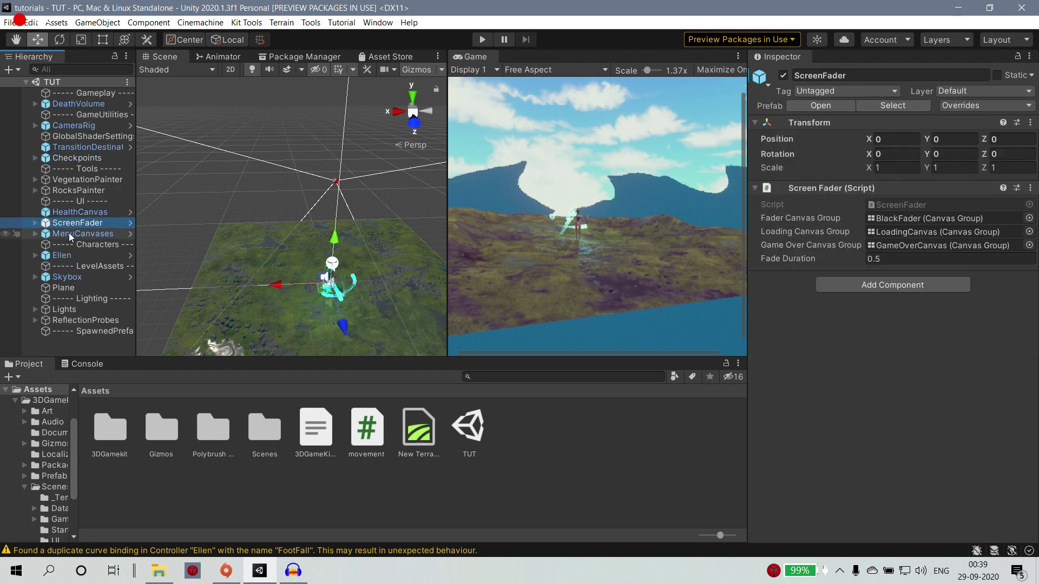
pyautogui.click(62, 257)
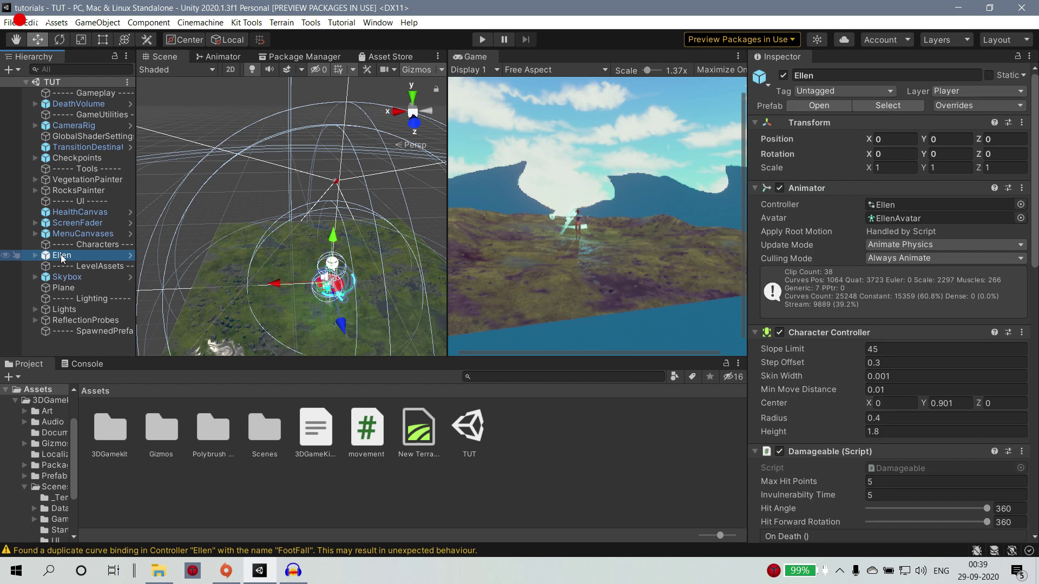
pyautogui.click(97, 267)
pyautogui.click(79, 275)
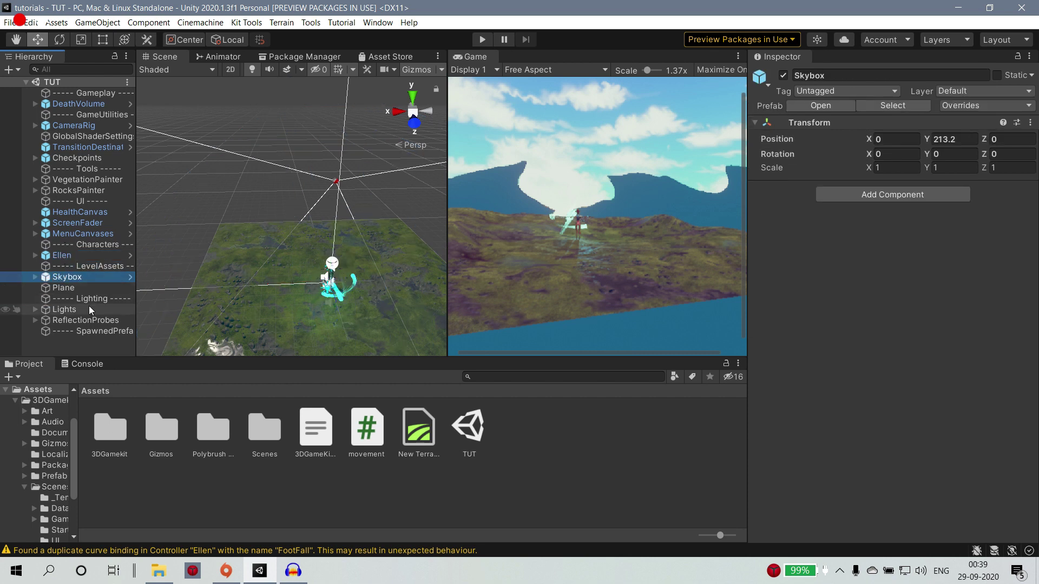
# Survey the TUT scene's ground plane and surroundings in both the Game view and the Scene view.
pyautogui.scroll(1, 598, 295)
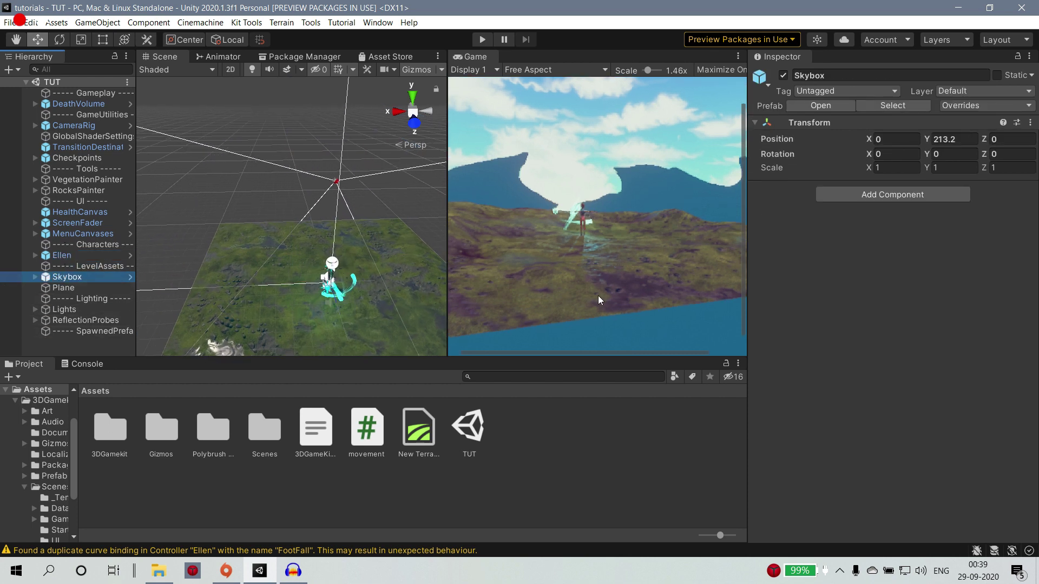
pyautogui.moveTo(343, 201); pyautogui.dragTo(342, 194, button='middle')
pyautogui.scroll(-5, 371, 316)
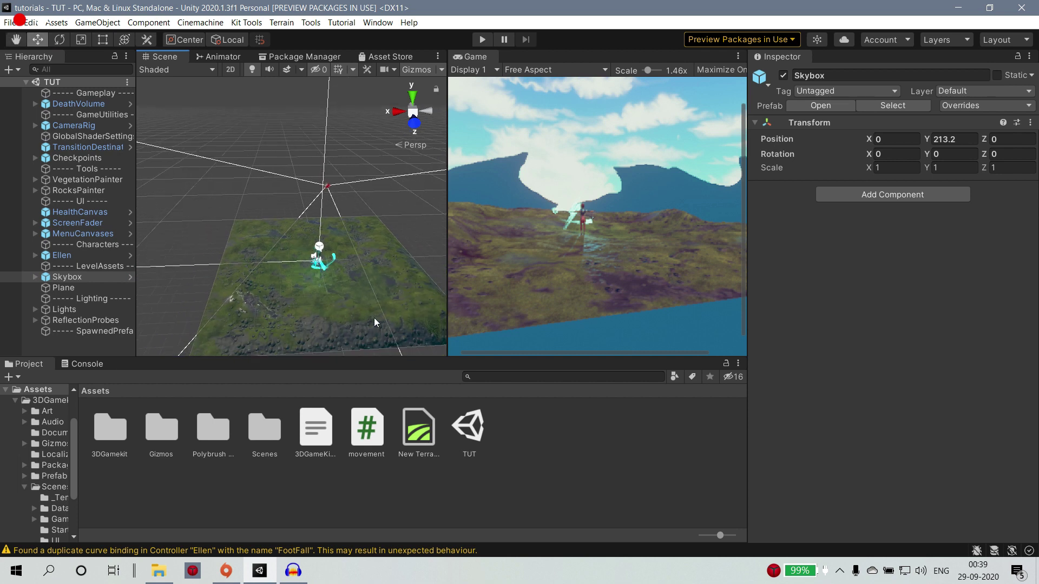
pyautogui.scroll(-2, 375, 317)
pyautogui.moveTo(374, 317); pyautogui.dragTo(324, 293, button='middle')
pyautogui.scroll(5, 323, 289)
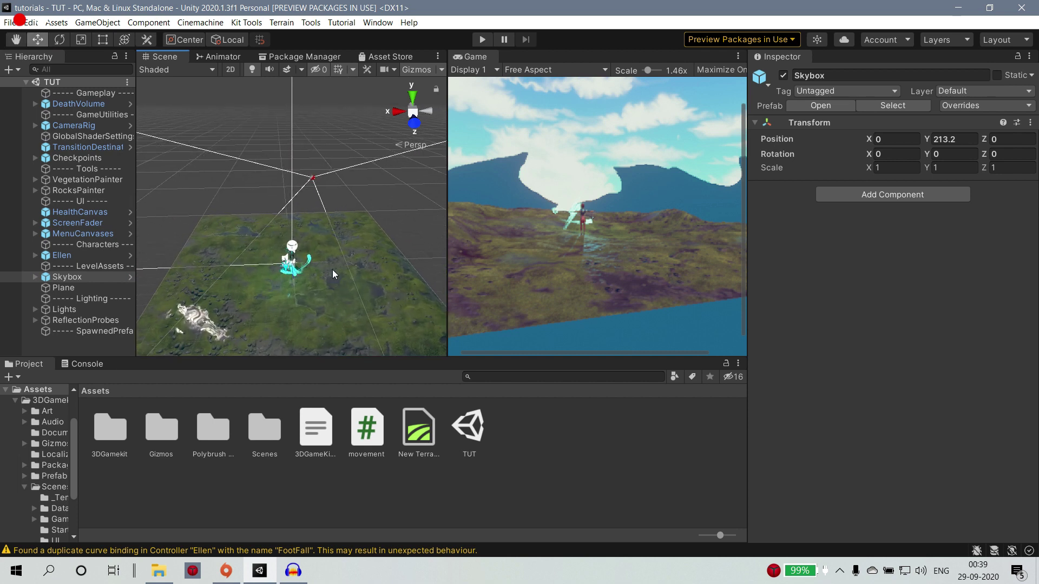
# Widen the Scene view and examine Ellen and the surrounding ground from a rotated close-up angle.
pyautogui.moveTo(448, 216); pyautogui.dragTo(610, 216)
pyautogui.scroll(3, 390, 309)
pyautogui.moveTo(392, 309); pyautogui.dragTo(396, 255, button='middle')
pyautogui.scroll(6, 396, 255)
pyautogui.scroll(-4, 396, 259)
pyautogui.keyDown('alt'); pyautogui.moveTo(423, 236); pyautogui.dragTo(460, 260); pyautogui.keyUp('alt')
pyautogui.moveTo(461, 260); pyautogui.dragTo(352, 280, button='middle')
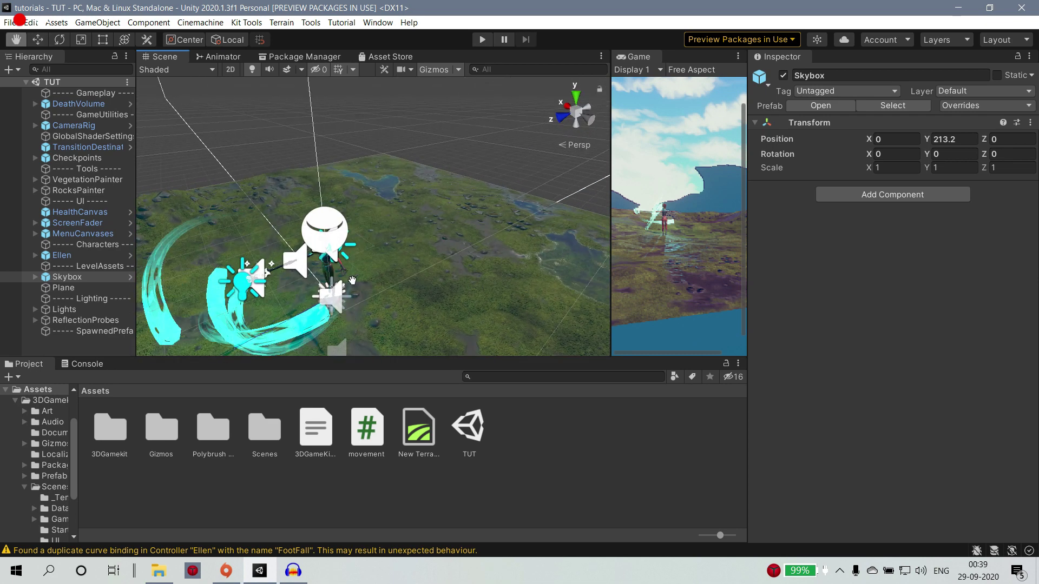
pyautogui.scroll(10, 352, 280)
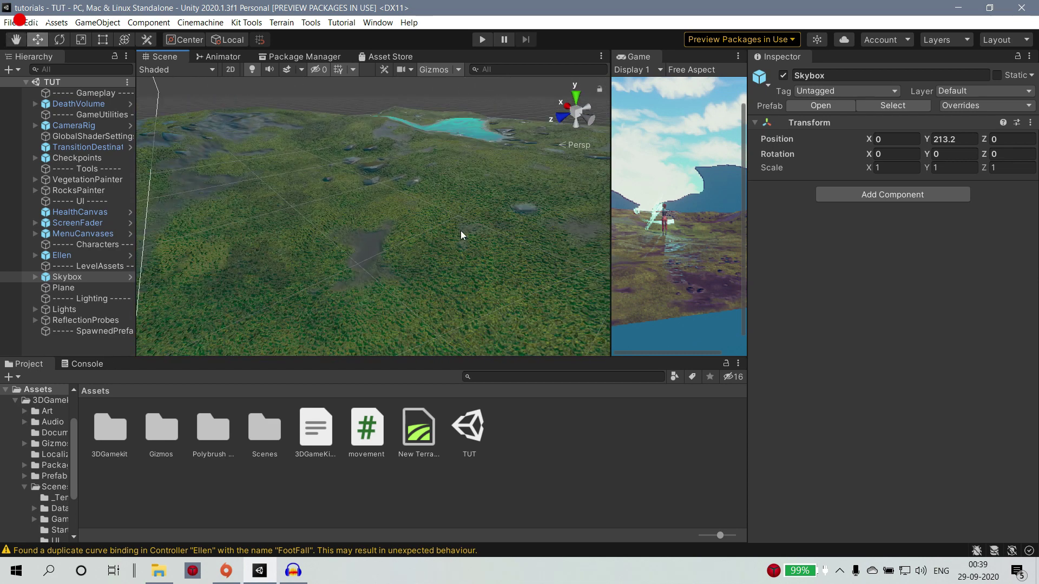
pyautogui.scroll(-5, 460, 230)
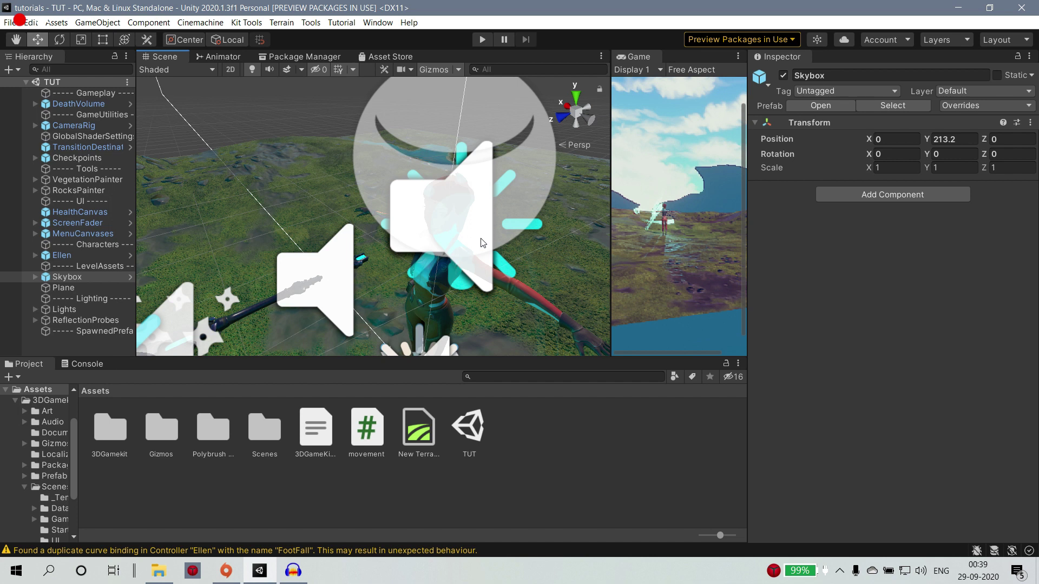
# Select the HealthCanvas object in the scene and view the whole ground plane from farther away.
pyautogui.click(396, 182)
pyautogui.scroll(-5, 498, 234)
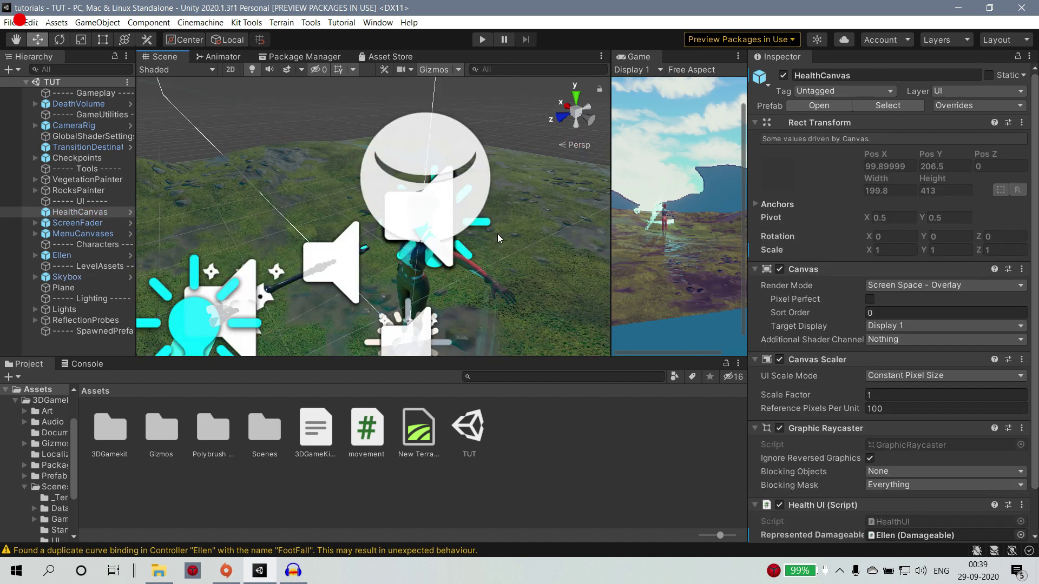
pyautogui.scroll(-5, 498, 233)
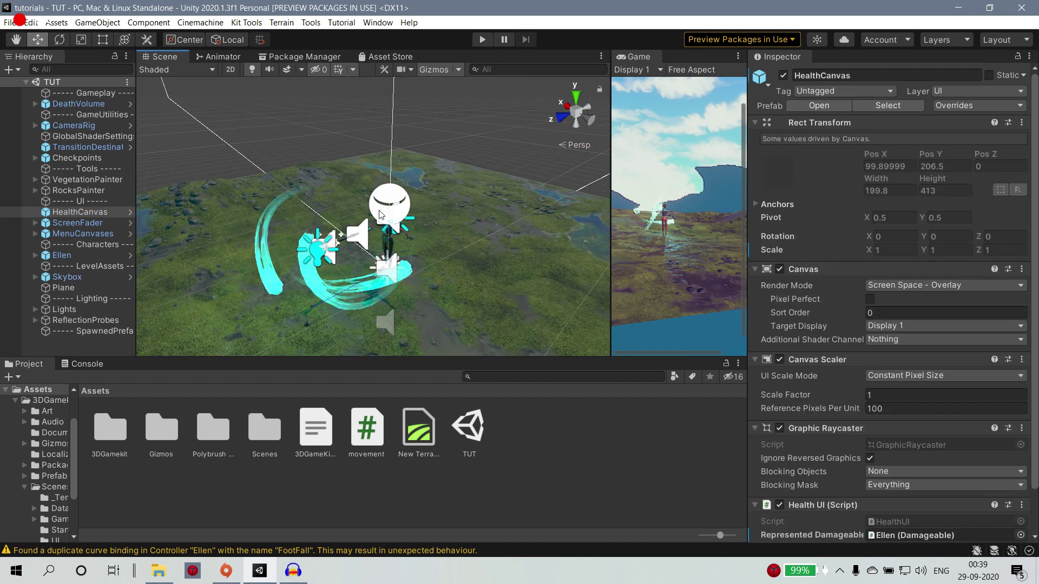
pyautogui.scroll(-4, 455, 265)
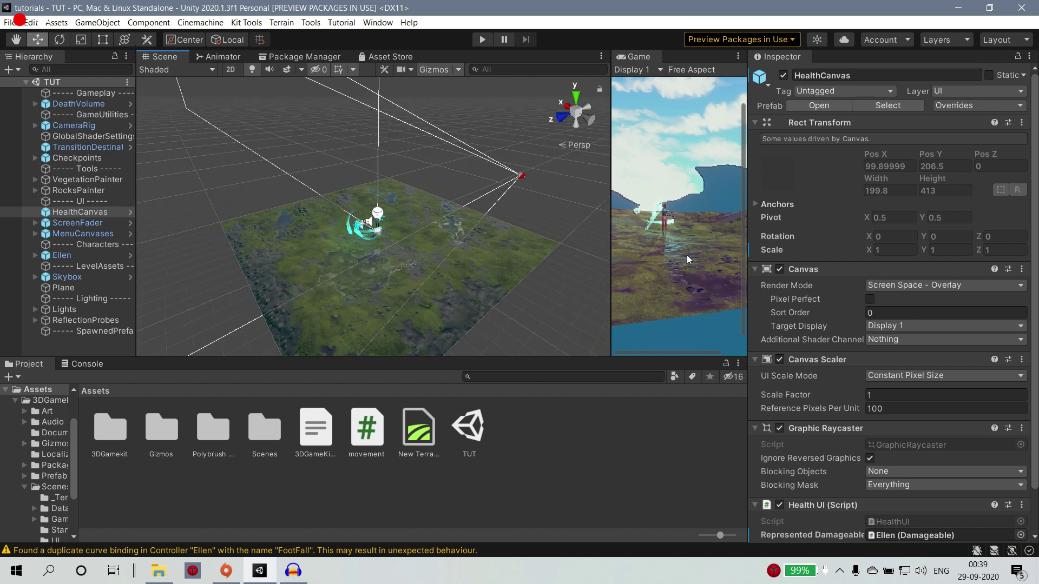
pyautogui.scroll(-4, 470, 200)
# Enlarge the Game view by narrowing the Scene view, and look over the ground plane around Ellen.
pyautogui.moveTo(607, 216); pyautogui.dragTo(318, 230)
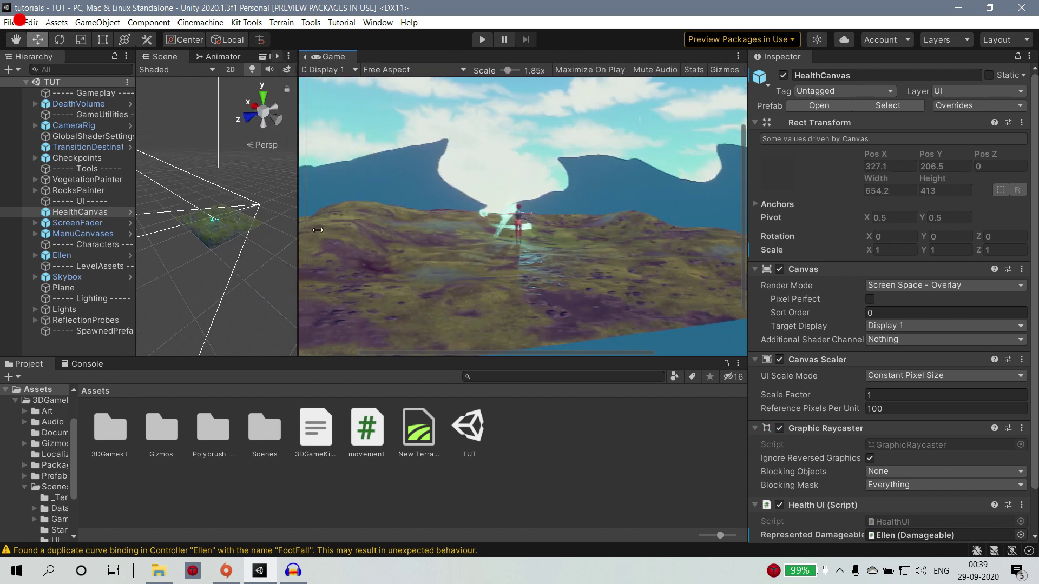
pyautogui.scroll(3, 409, 187)
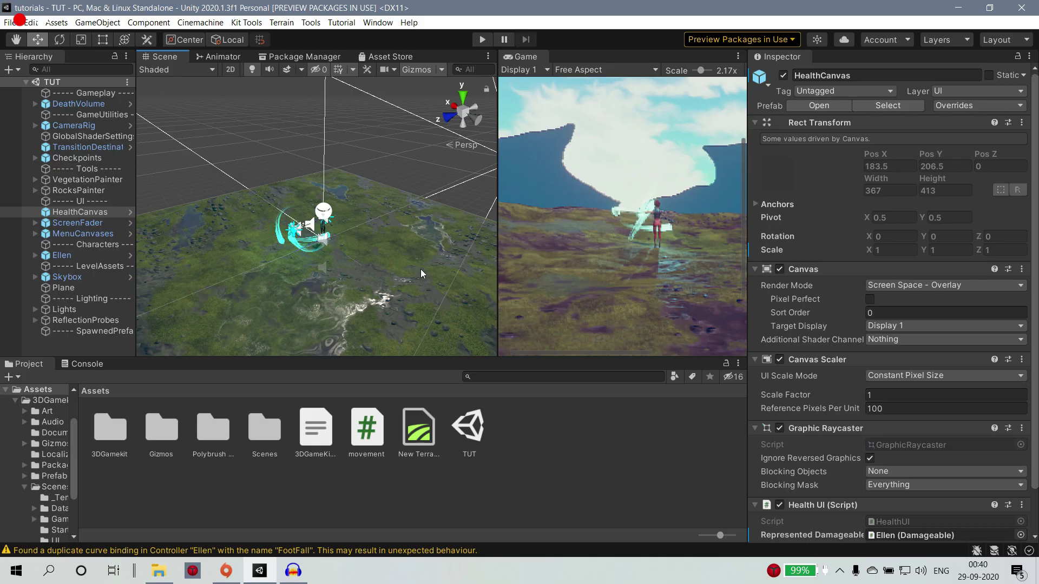
pyautogui.scroll(-1, 297, 271)
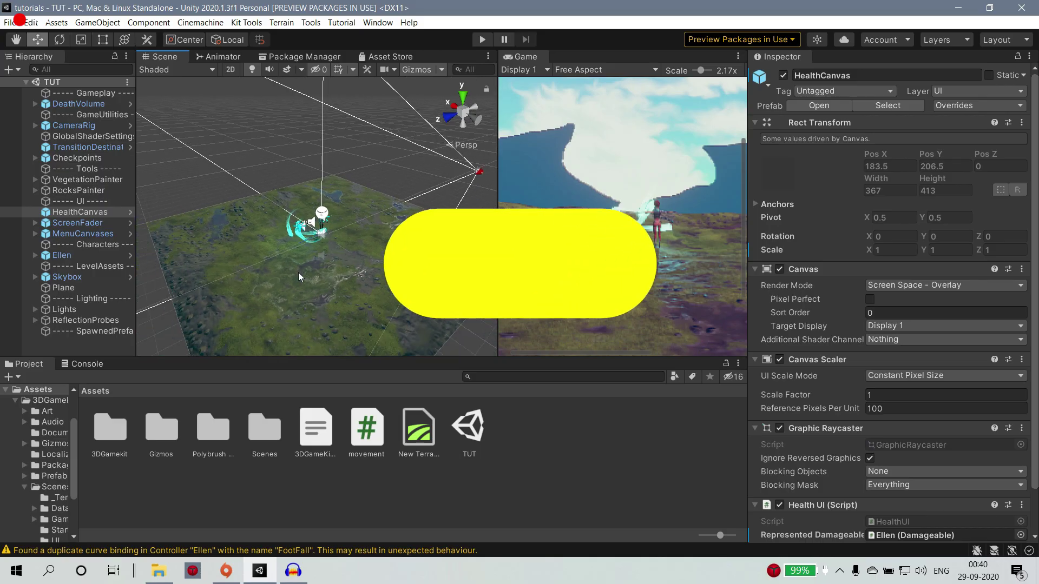
pyautogui.scroll(-3, 316, 163)
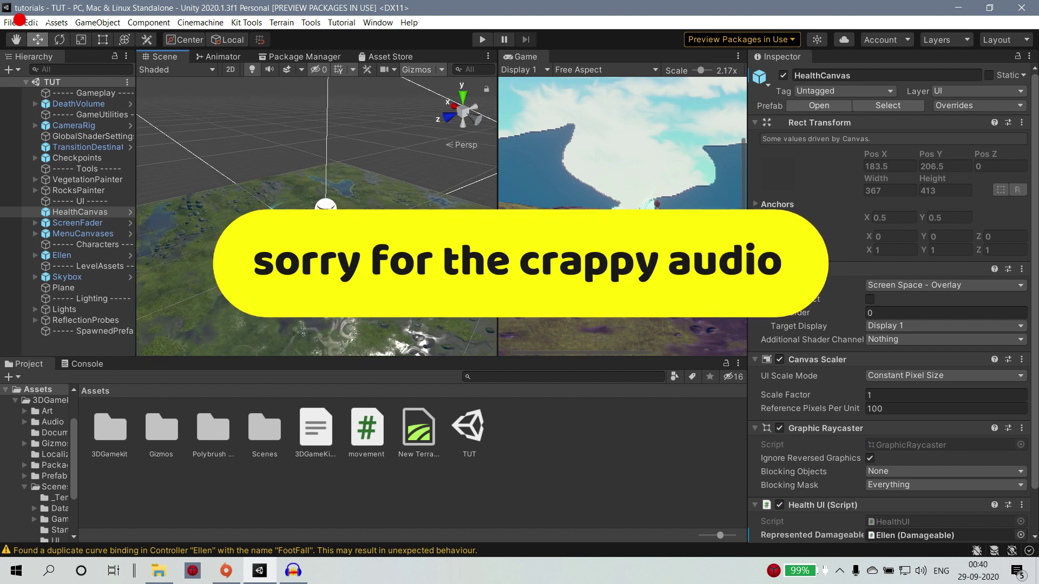
# Select the ground Plane in the scene and inspect its mesh from close up and from far away.
pyautogui.scroll(5, 402, 251)
pyautogui.moveTo(352, 289); pyautogui.dragTo(419, 186, button='middle')
pyautogui.scroll(5, 367, 246)
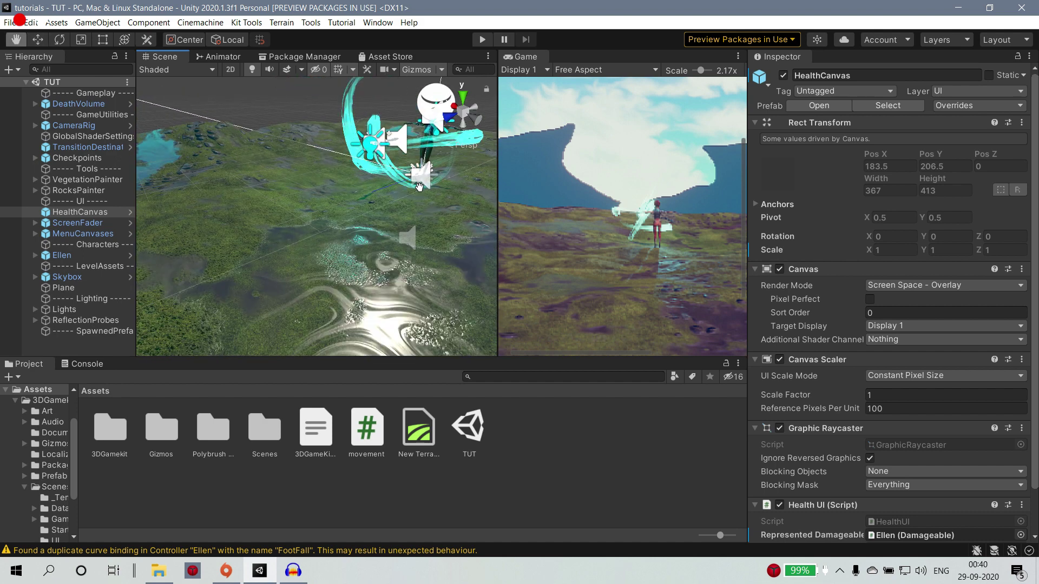
pyautogui.click(406, 198)
pyautogui.scroll(3, 407, 198)
pyautogui.moveTo(405, 199); pyautogui.dragTo(342, 210, button='middle')
pyautogui.scroll(-6, 342, 210)
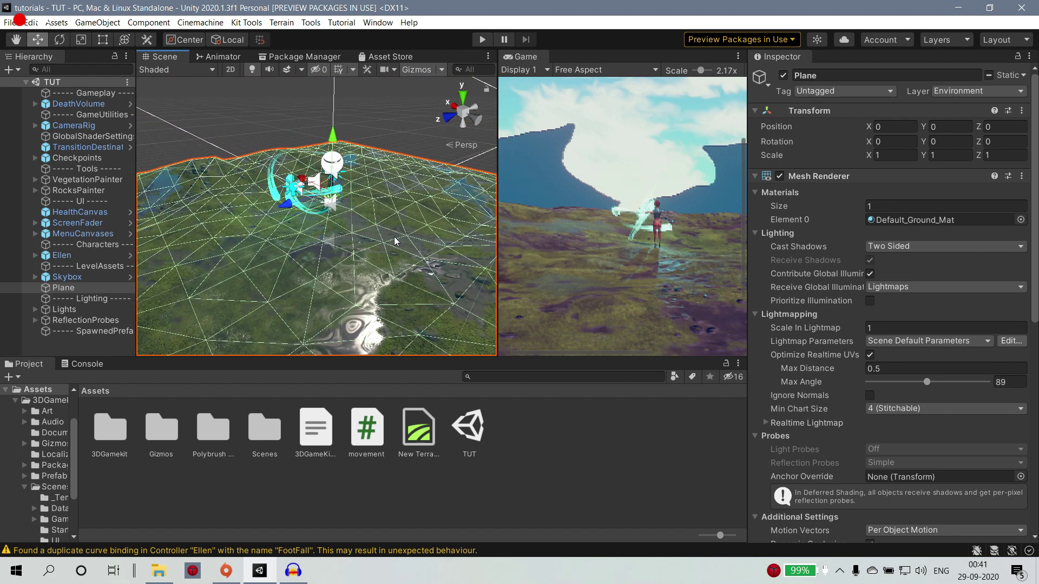
pyautogui.scroll(-2, 395, 241)
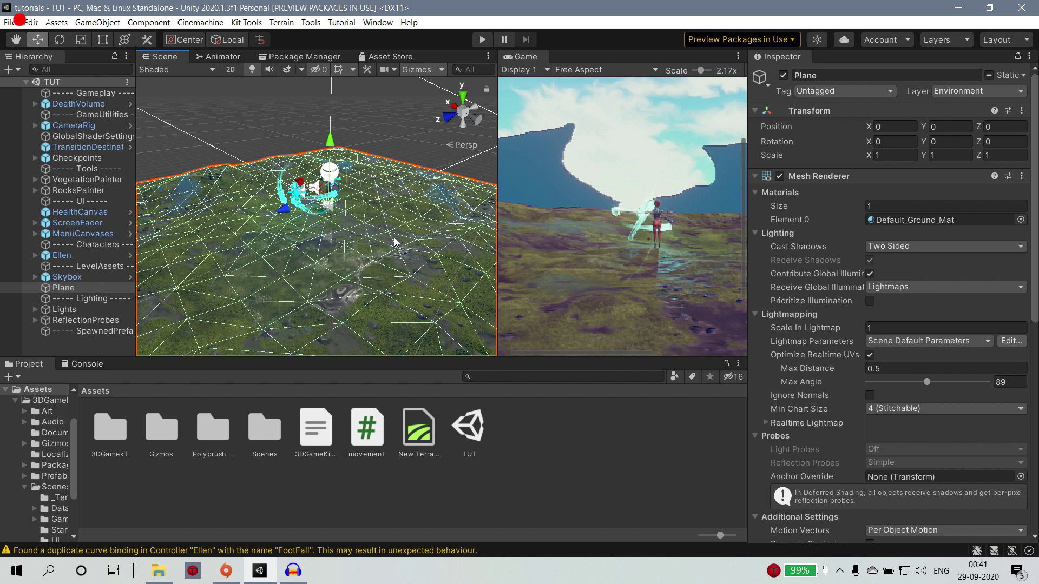
pyautogui.scroll(-3, 363, 260)
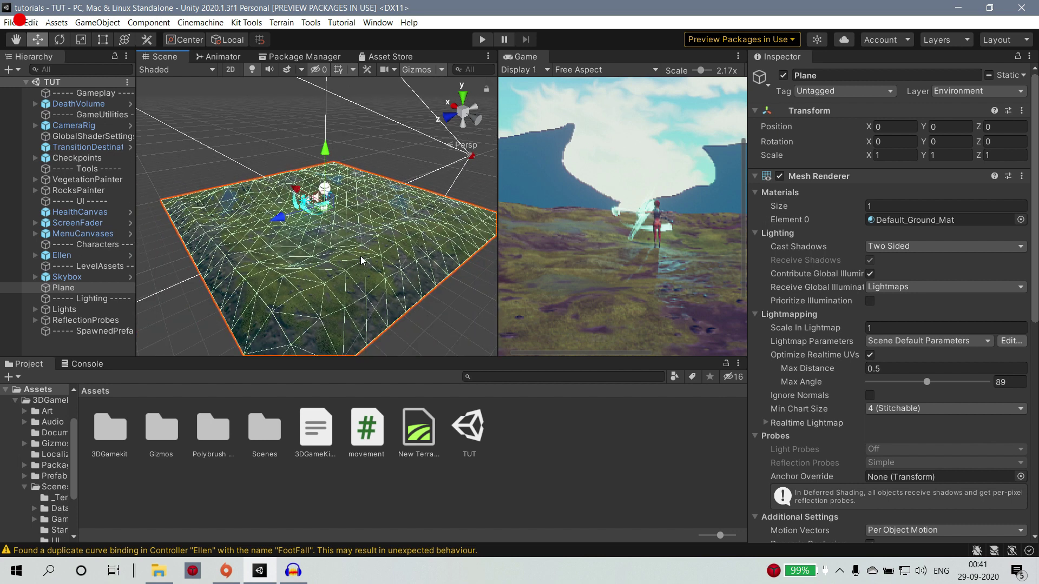
pyautogui.scroll(-2, 361, 260)
pyautogui.scroll(-1, 361, 260)
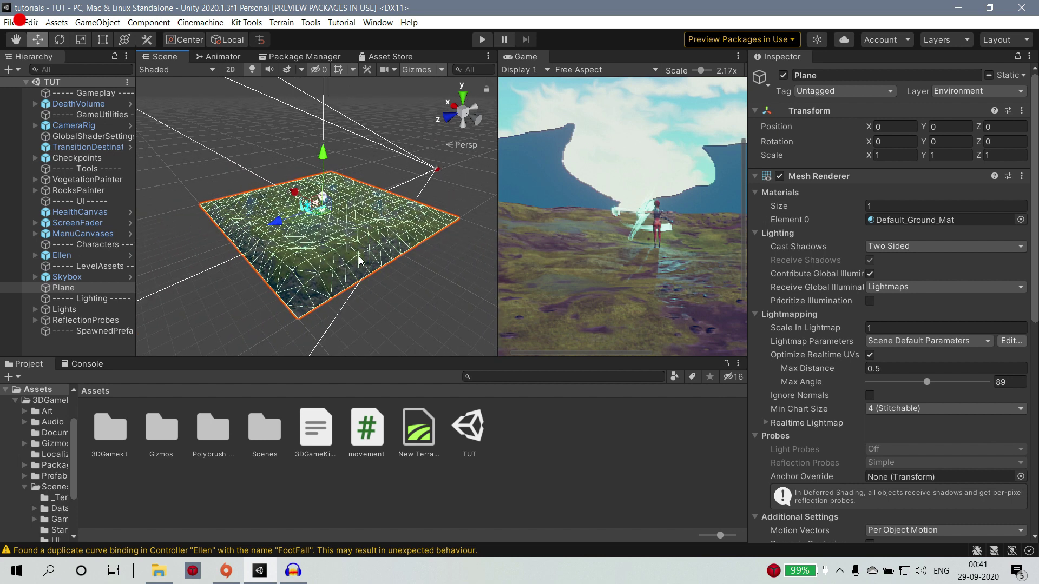
pyautogui.scroll(1, 329, 252)
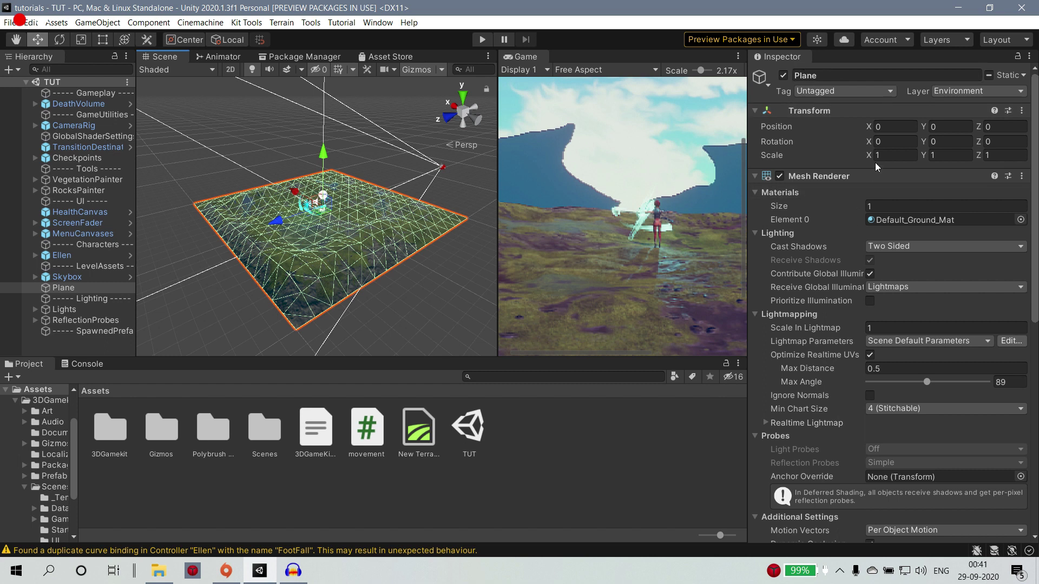
# Enlarge the ground Plane to a scale of X 8.73, Y 2.05 and Z 11.06.
pyautogui.moveTo(864, 158); pyautogui.dragTo(216, 106)
pyautogui.scroll(-10, 357, 274)
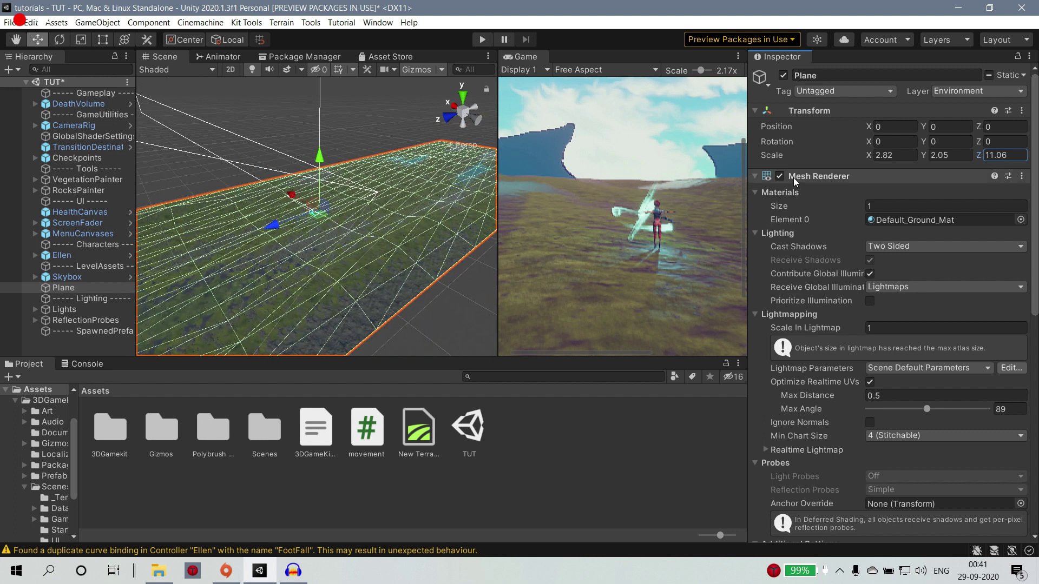
pyautogui.moveTo(868, 156); pyautogui.dragTo(1031, 163)
pyautogui.scroll(-5, 277, 230)
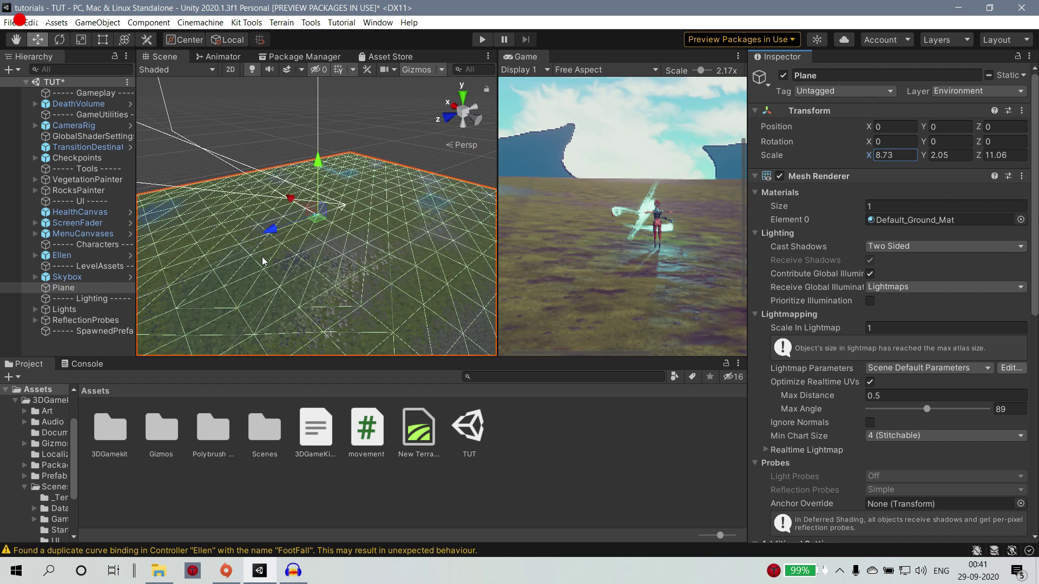
pyautogui.scroll(-1, 379, 274)
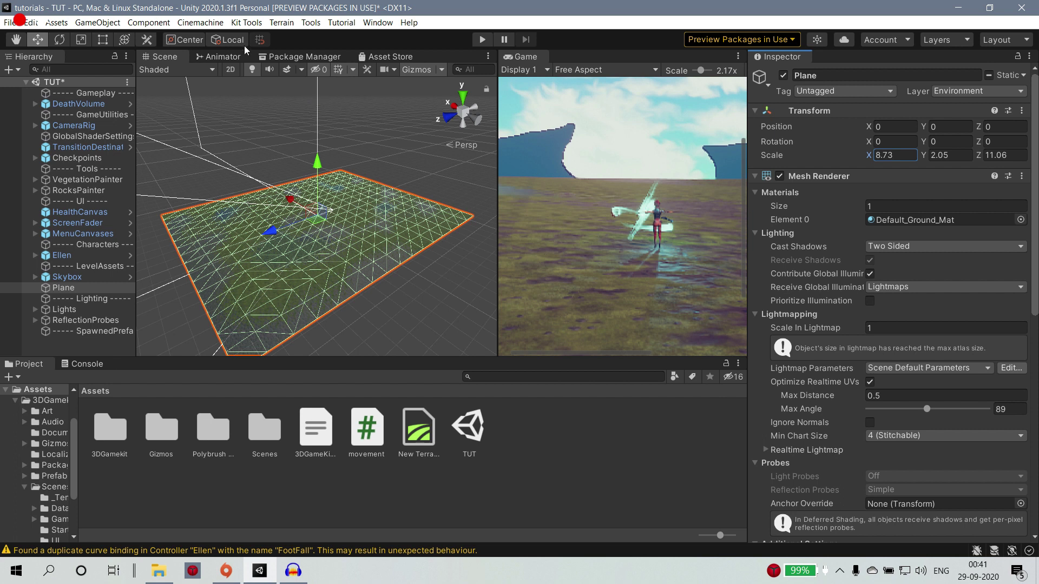
pyautogui.click(285, 25)
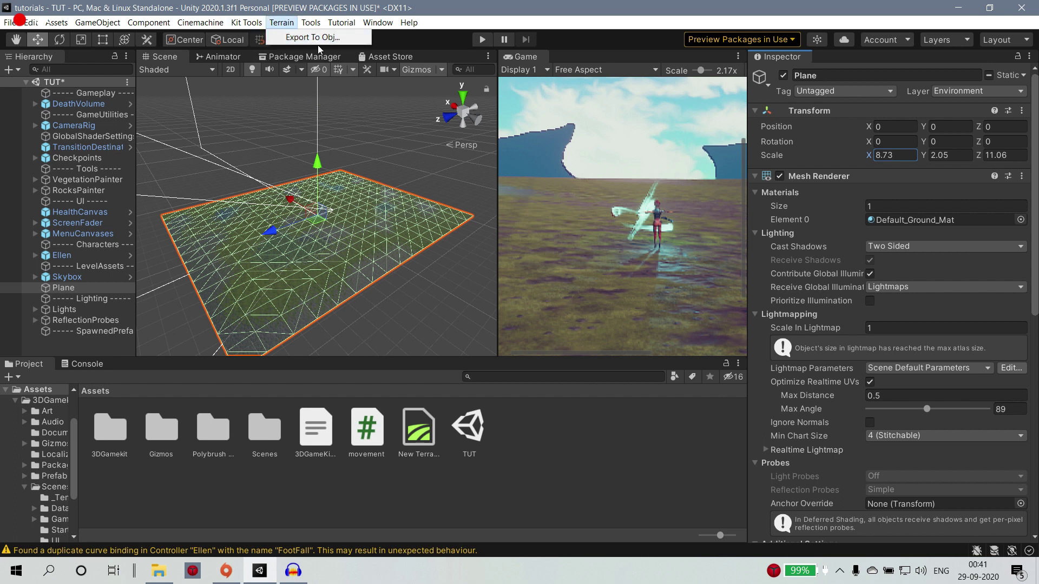
pyautogui.moveTo(311, 22)
pyautogui.moveTo(331, 54)
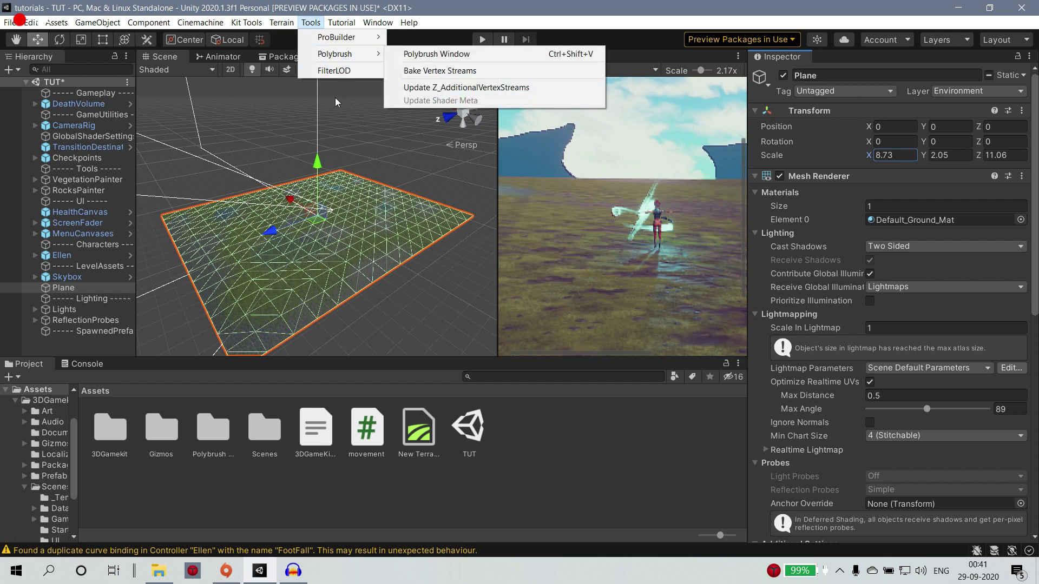
# Open the Dropship folder inside the 3DGamekit Environment prefabs.
pyautogui.click(126, 437)
pyautogui.doubleClick(125, 437)
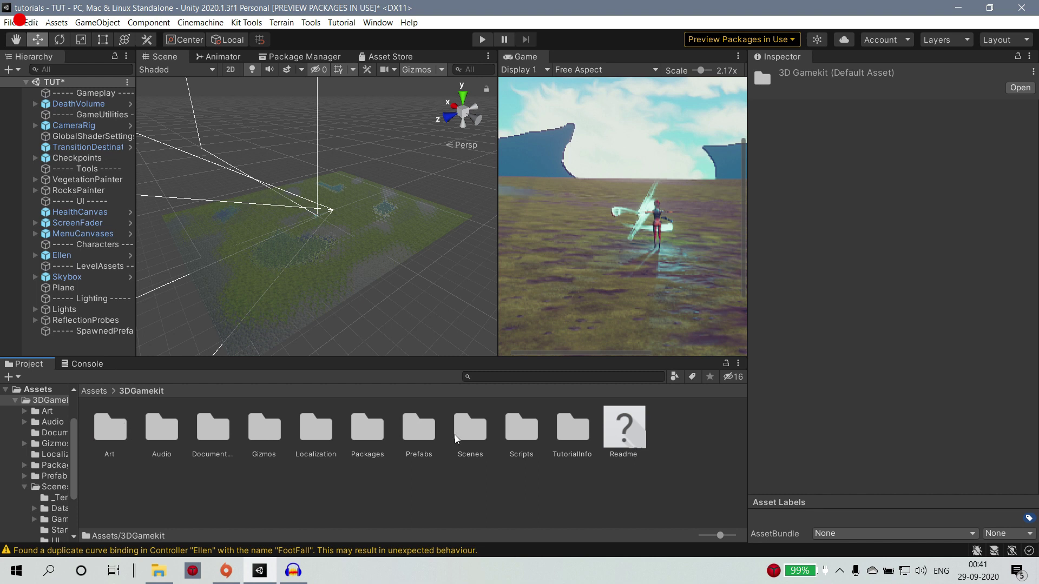
pyautogui.doubleClick(418, 434)
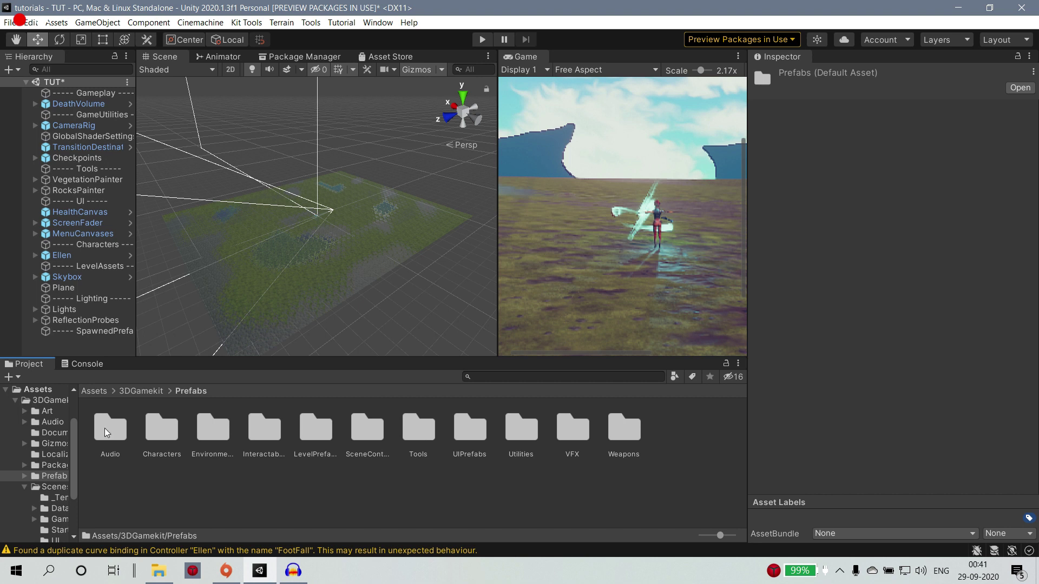
pyautogui.click(199, 440)
pyautogui.doubleClick(199, 440)
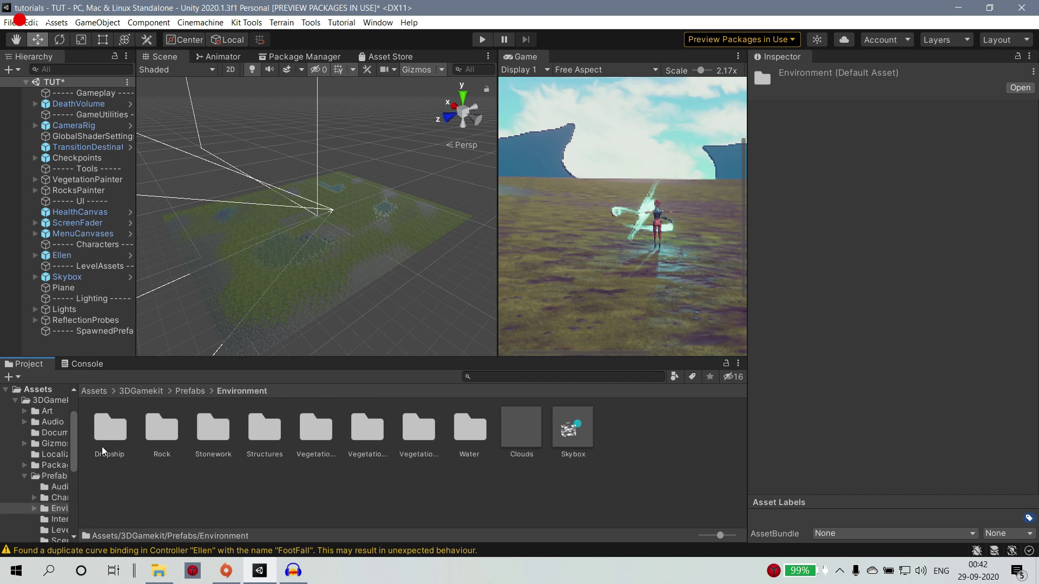
pyautogui.doubleClick(118, 442)
# Place the Dropship prefab on the plane, move it near Ellen to about X 0.4, Z 16.1, and view it in the Game view.
pyautogui.moveTo(118, 442); pyautogui.dragTo(327, 228)
pyautogui.scroll(5, 352, 249)
pyautogui.scroll(6, 372, 264)
pyautogui.scroll(-6, 372, 263)
pyautogui.moveTo(404, 280); pyautogui.dragTo(219, 235)
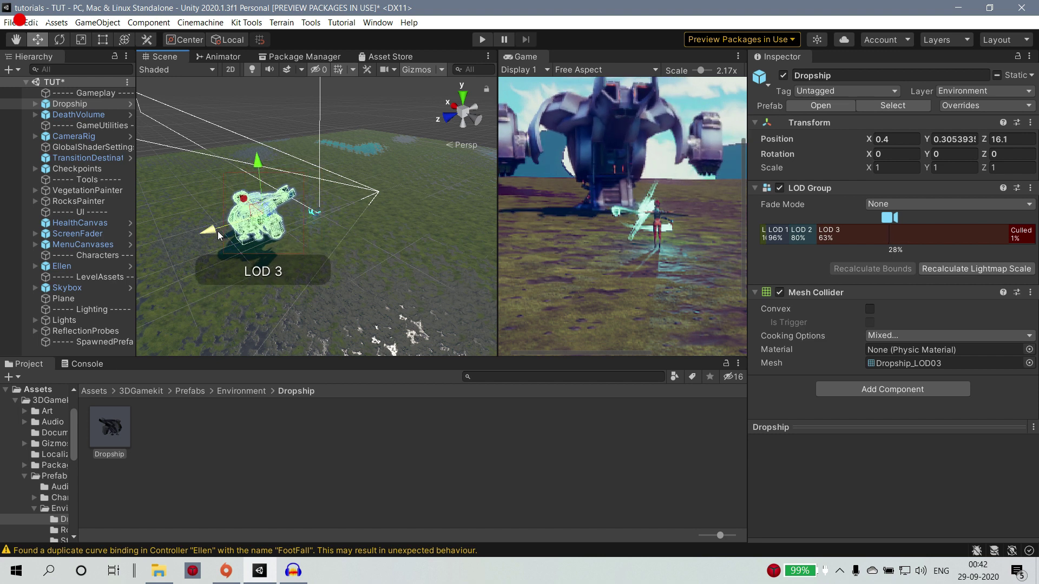
pyautogui.click(269, 252)
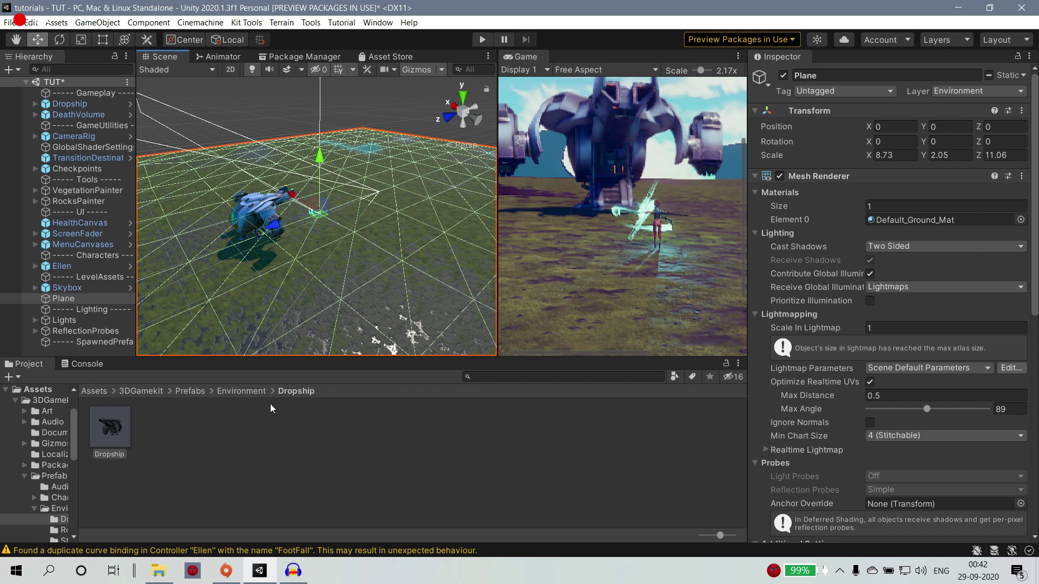
pyautogui.scroll(-3, 605, 258)
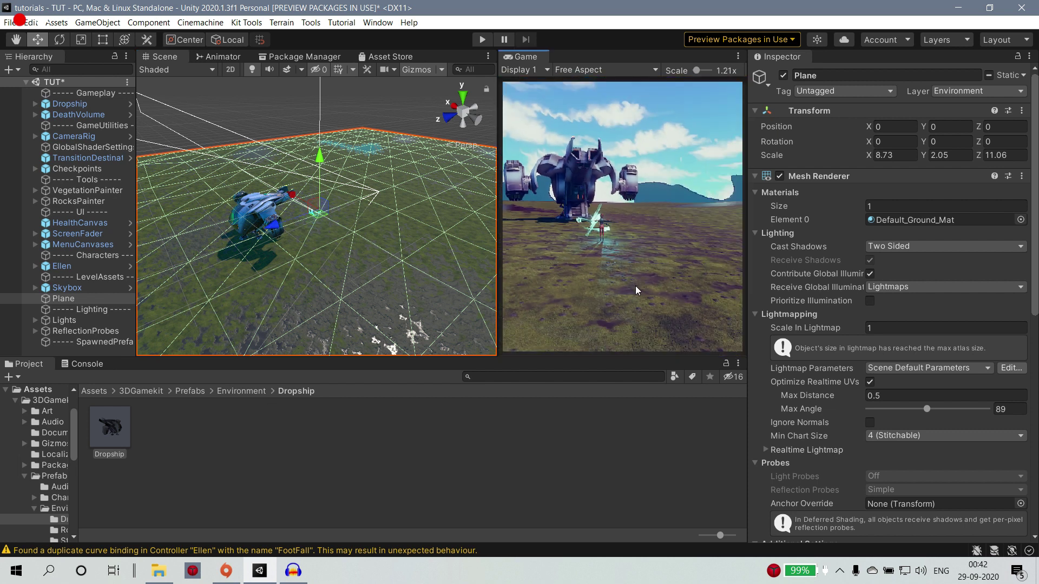
# Open the Rock folder inside the 3DGamekit Environment prefabs.
pyautogui.click(97, 392)
pyautogui.click(95, 435)
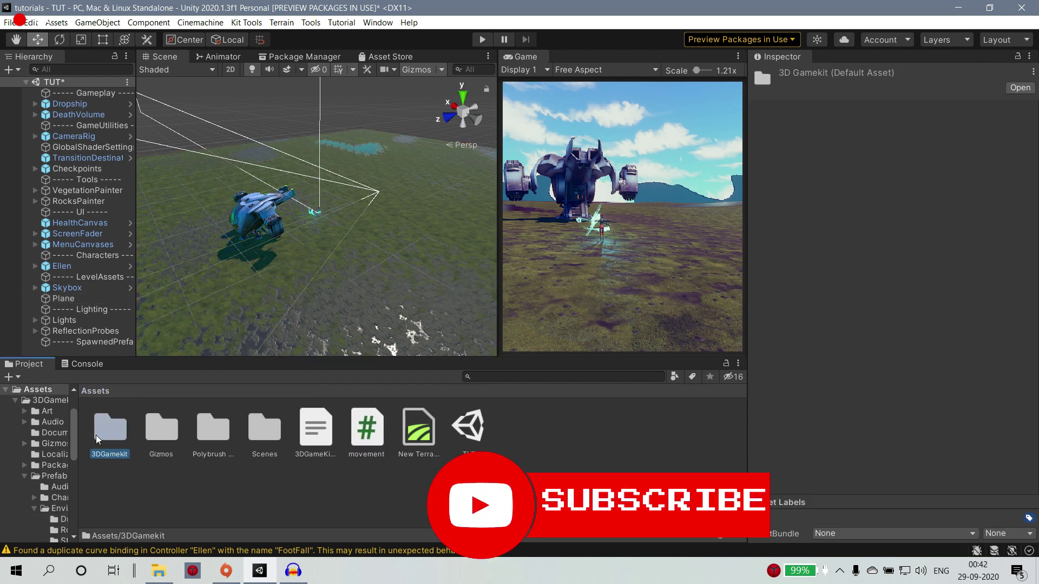
pyautogui.doubleClick(96, 435)
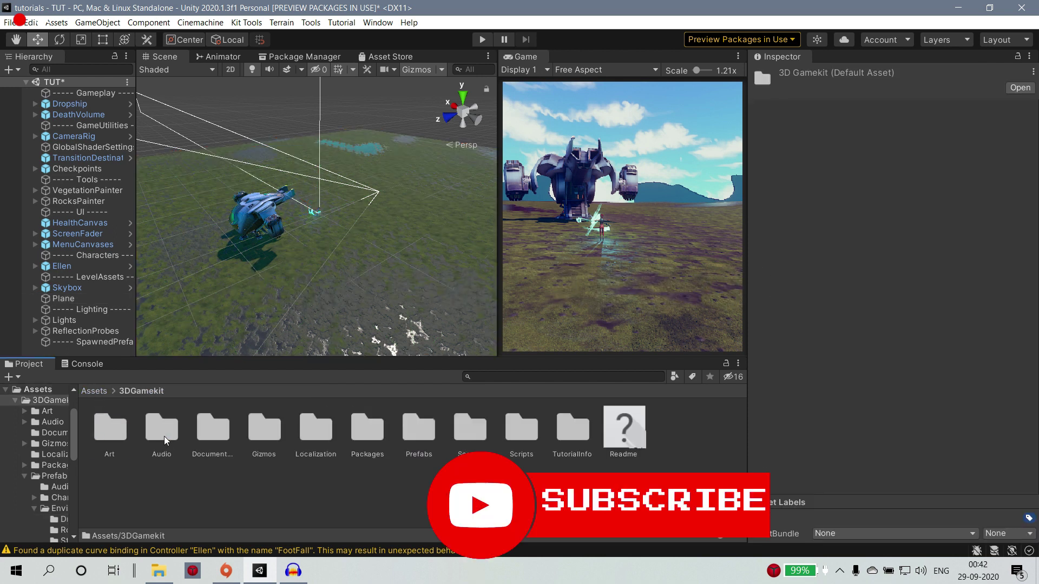
pyautogui.doubleClick(419, 430)
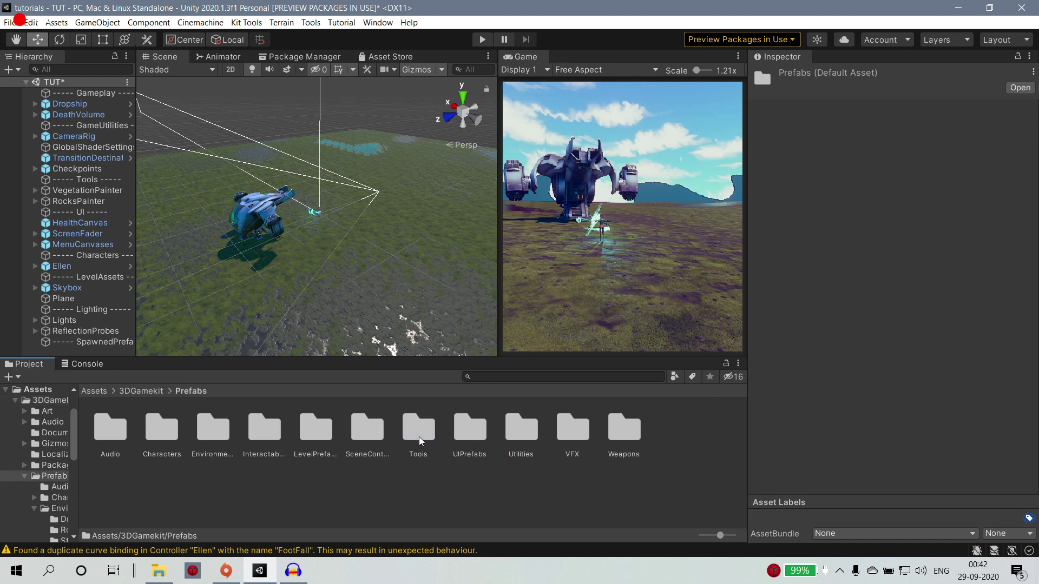
pyautogui.click(221, 437)
pyautogui.doubleClick(221, 437)
pyautogui.doubleClick(147, 435)
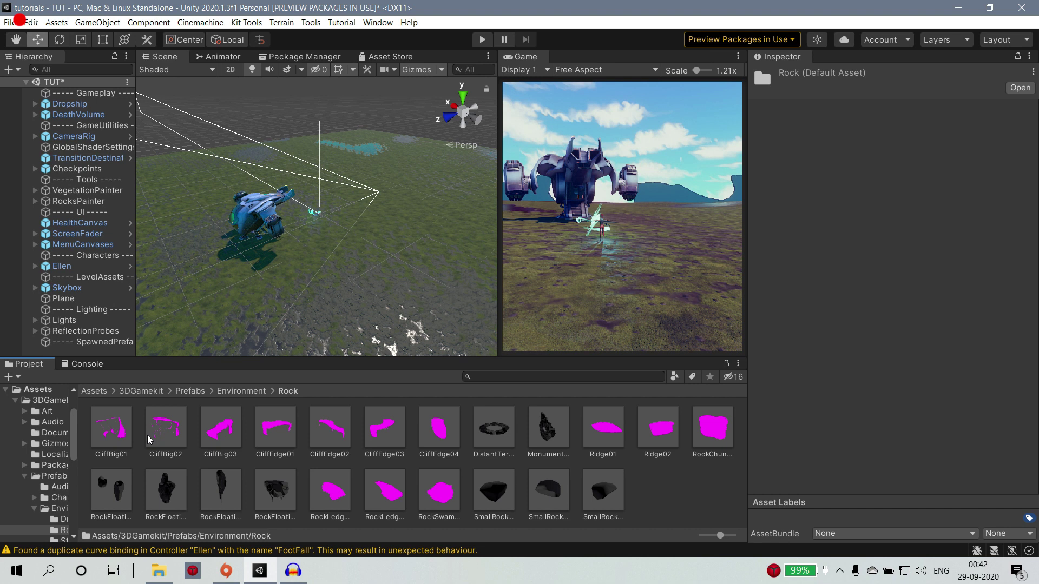
# Place the SmallRock01, RockFloating01, RockFloating03 and RockFloating04 prefabs on the plane around the Dropship.
pyautogui.moveTo(494, 491); pyautogui.dragTo(308, 249)
pyautogui.moveTo(198, 253); pyautogui.dragTo(243, 220)
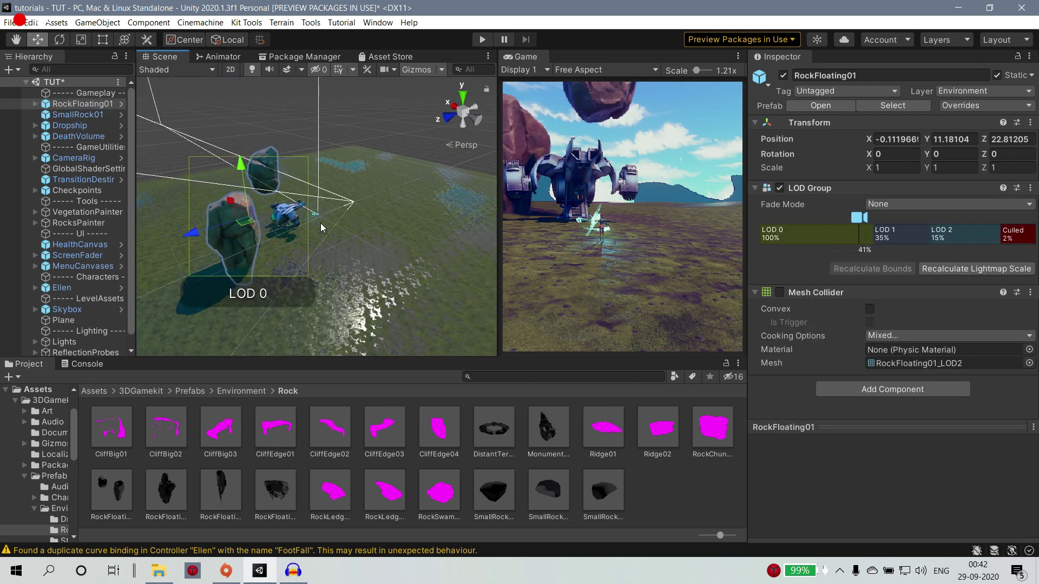
pyautogui.moveTo(221, 489); pyautogui.dragTo(183, 240)
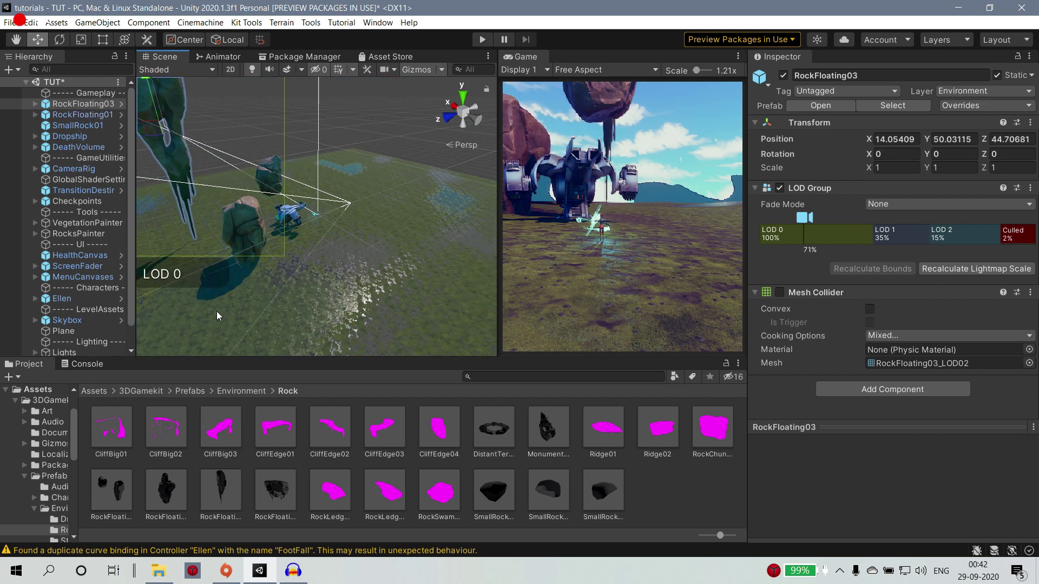
pyautogui.moveTo(275, 490); pyautogui.dragTo(379, 205)
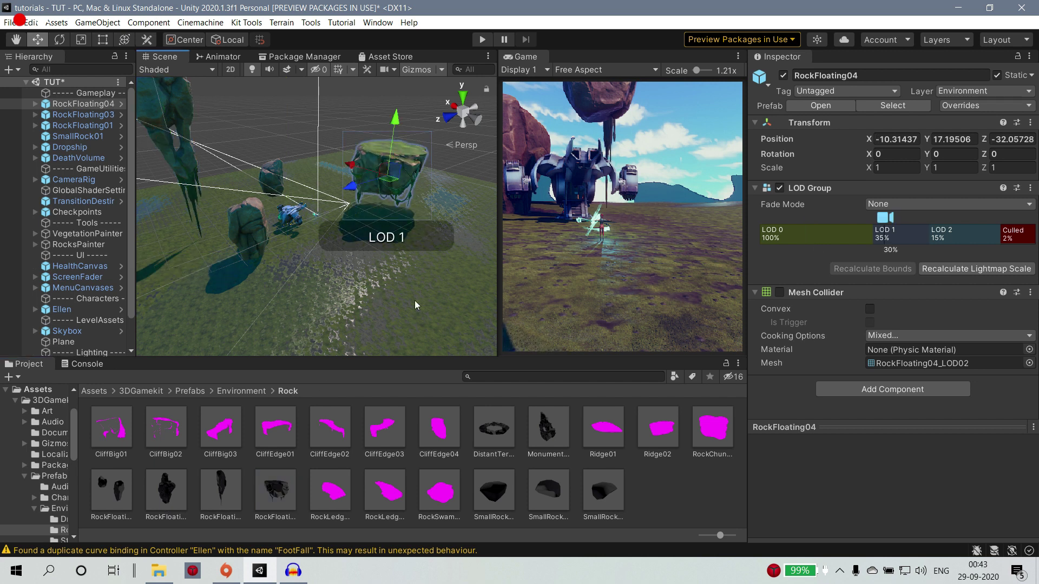
# Add the Monument01 rock prefab to the scene and reposition it behind the Dropship area.
pyautogui.moveTo(469, 404); pyautogui.dragTo(568, 488)
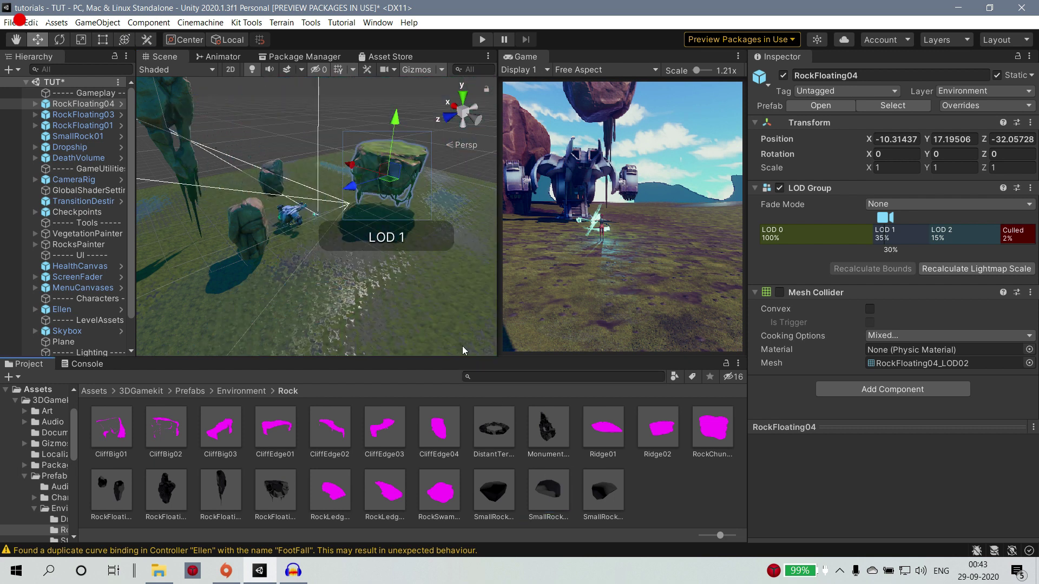
pyautogui.scroll(-3, 377, 240)
pyautogui.scroll(-3, 377, 242)
pyautogui.moveTo(547, 427); pyautogui.dragTo(433, 215)
pyautogui.scroll(3, 432, 215)
pyautogui.moveTo(477, 89); pyautogui.dragTo(476, 99)
pyautogui.moveTo(427, 142); pyautogui.dragTo(322, 114)
pyautogui.moveTo(318, 126); pyautogui.dragTo(211, 183)
# Add the DistantTerrain, a second RockFloating04 and the RockFloating02 prefabs to the scene.
pyautogui.moveTo(493, 432); pyautogui.dragTo(271, 255)
pyautogui.scroll(-3, 270, 254)
pyautogui.moveTo(277, 489); pyautogui.dragTo(400, 231)
pyautogui.moveTo(157, 495); pyautogui.dragTo(268, 308)
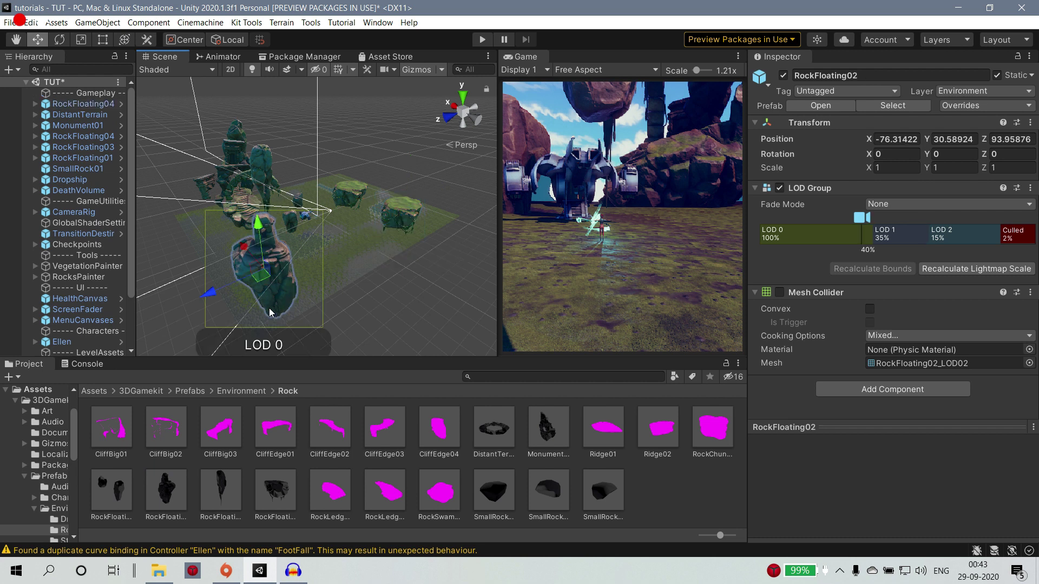
# Add SmallRock02, another RockFloating03, CliffBig03, CliffEdge01 and RockLedge01 prefabs among the existing rocks.
pyautogui.moveTo(549, 489); pyautogui.dragTo(320, 188)
pyautogui.moveTo(221, 490); pyautogui.dragTo(363, 259)
pyautogui.scroll(-1, 363, 260)
pyautogui.moveTo(276, 490); pyautogui.dragTo(311, 249)
pyautogui.moveTo(220, 428); pyautogui.dragTo(341, 232)
pyautogui.moveTo(277, 431); pyautogui.dragTo(284, 214)
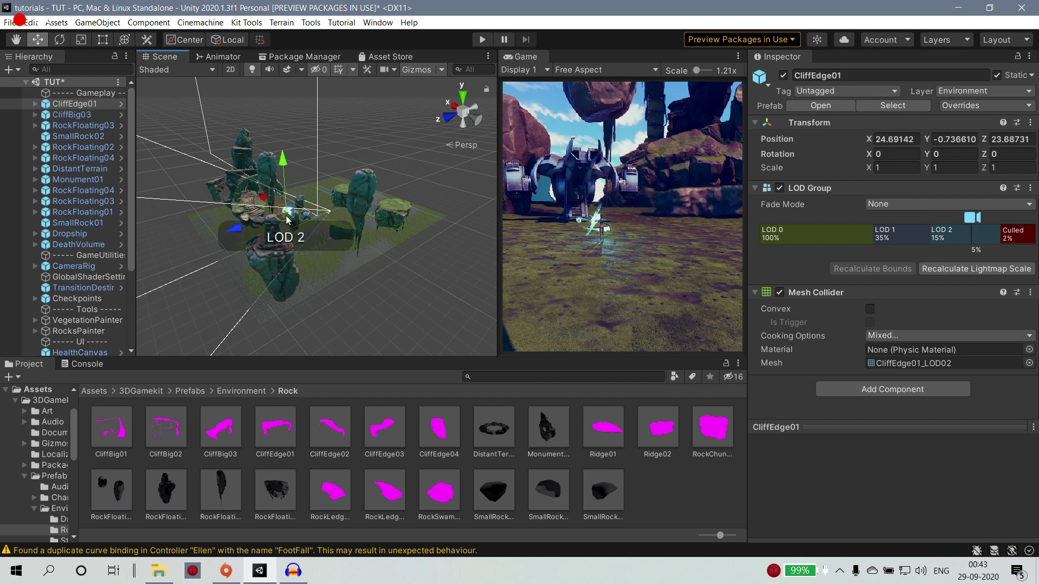
pyautogui.moveTo(232, 501); pyautogui.dragTo(326, 256)
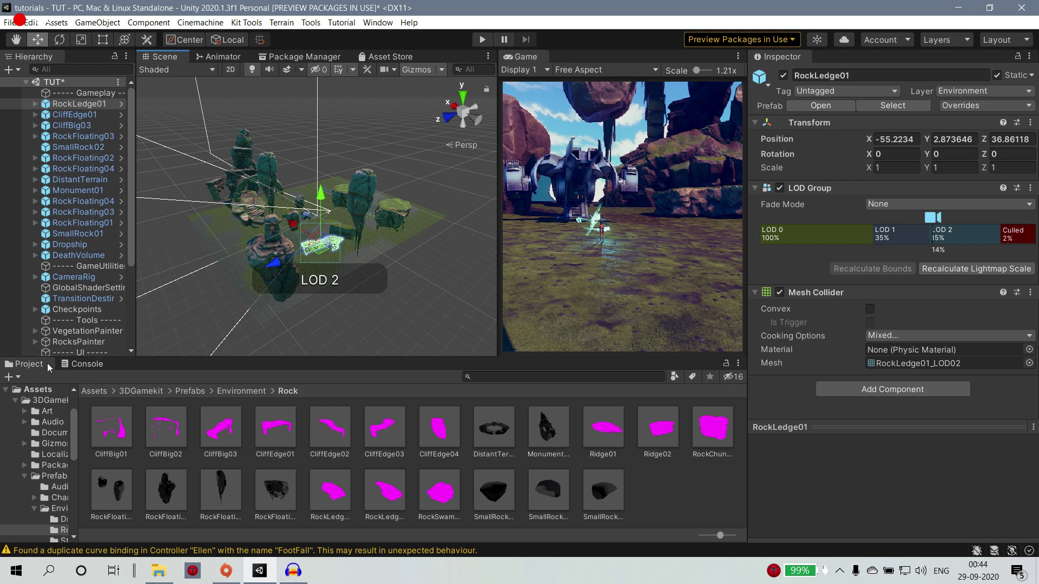
# Open the Stonework folder inside the 3DGamekit Environment prefabs.
pyautogui.click(102, 392)
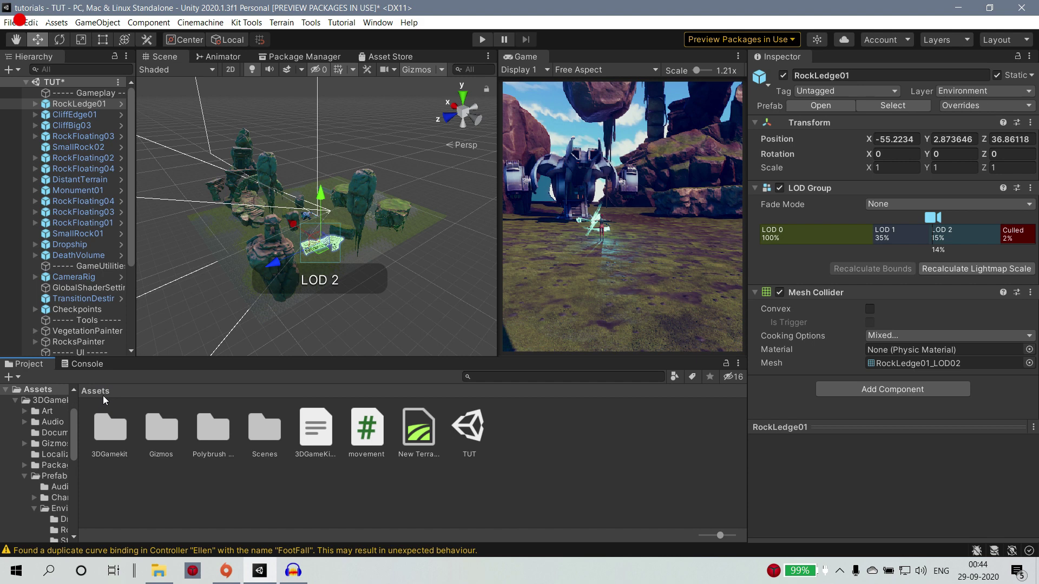
pyautogui.scroll(10, 376, 234)
pyautogui.moveTo(384, 242); pyautogui.dragTo(393, 210, button='middle')
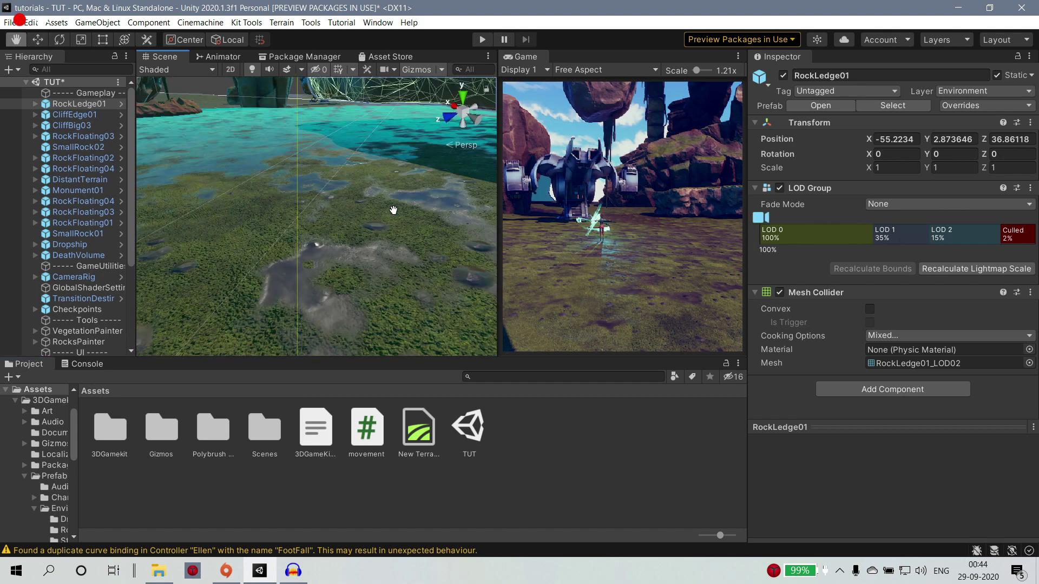
pyautogui.scroll(-10, 389, 238)
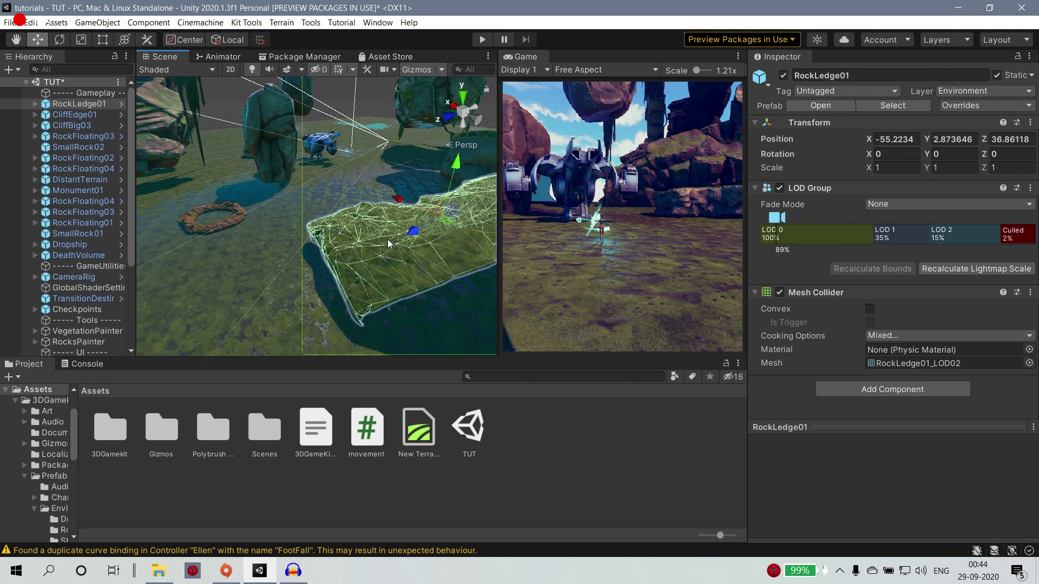
pyautogui.doubleClick(114, 433)
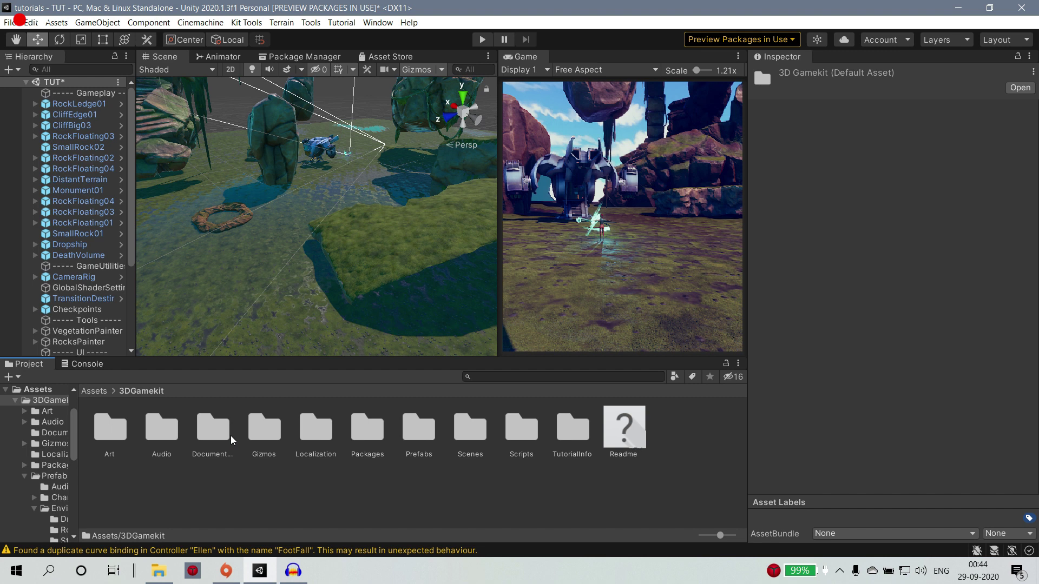
pyautogui.click(369, 430)
pyautogui.doubleClick(407, 432)
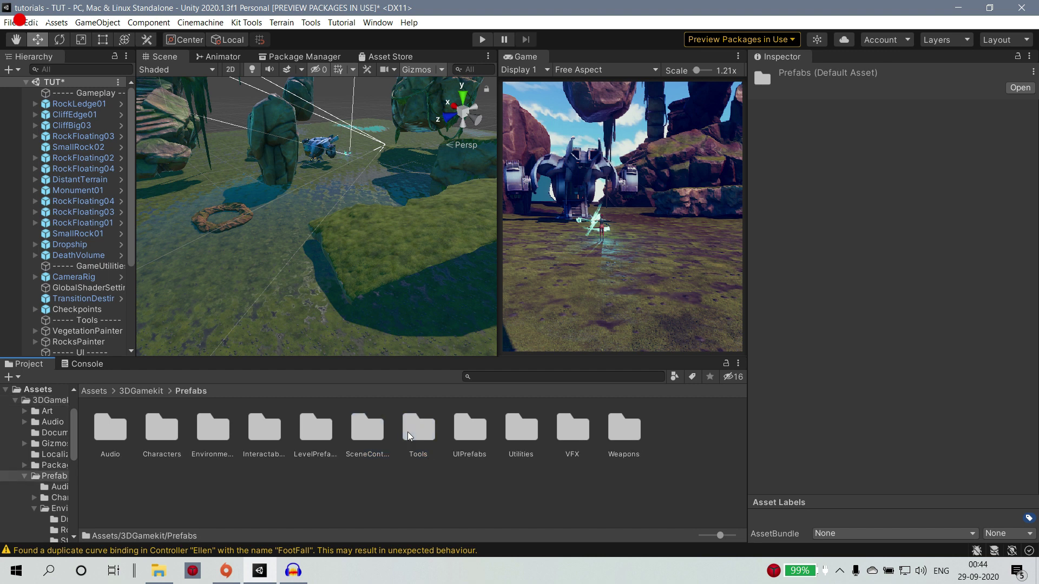
pyautogui.doubleClick(210, 438)
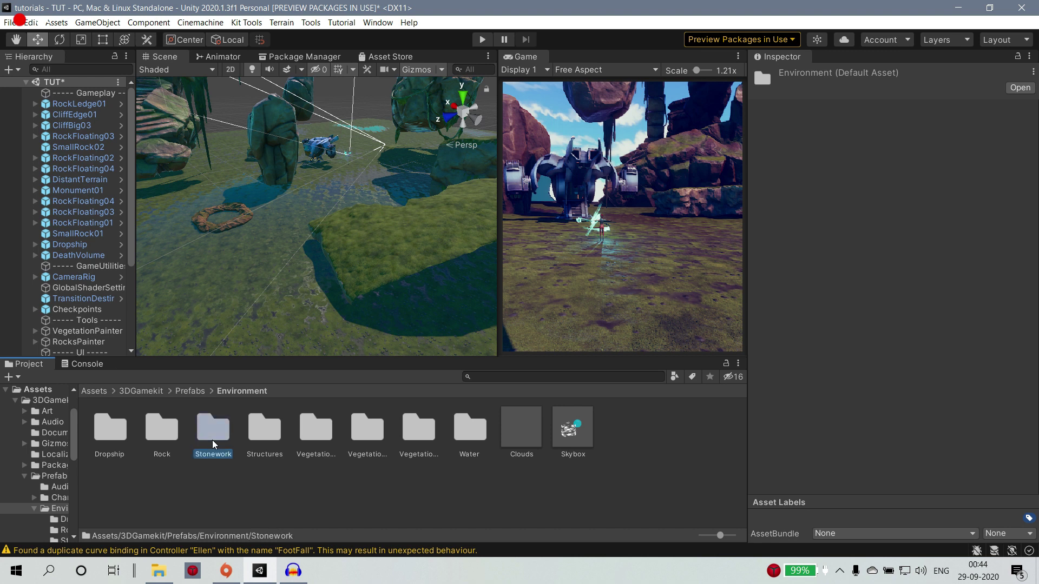
pyautogui.doubleClick(212, 440)
# Add the FloorCircular01, FloorCircular02, PlatformDetail and PlatformSupportShort stonework prefabs to the scene.
pyautogui.moveTo(111, 428); pyautogui.dragTo(188, 469)
pyautogui.moveTo(165, 427); pyautogui.dragTo(373, 153)
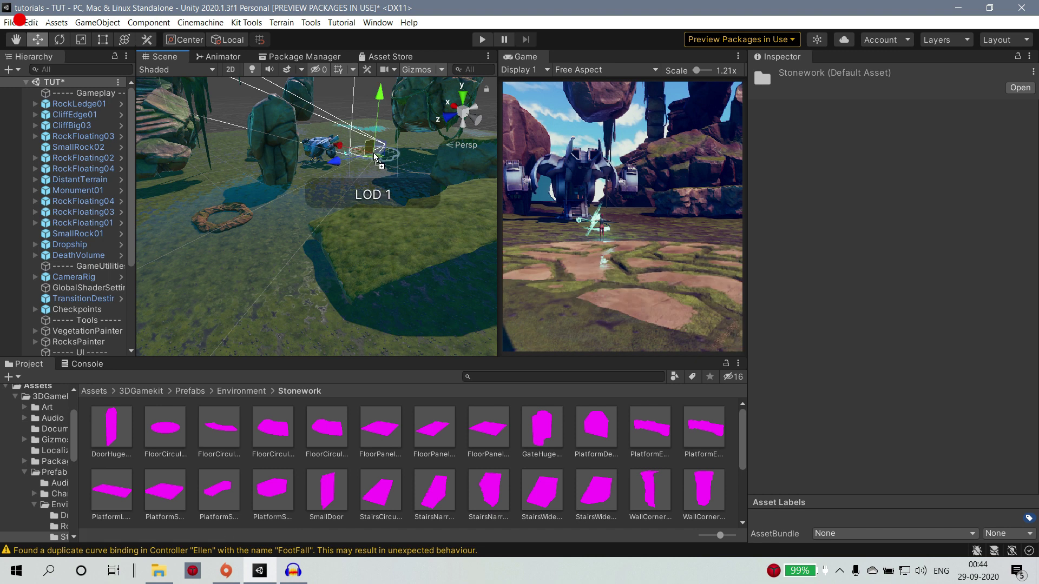
pyautogui.moveTo(233, 433); pyautogui.dragTo(255, 281)
pyautogui.moveTo(122, 430); pyautogui.dragTo(595, 427)
pyautogui.click(602, 306)
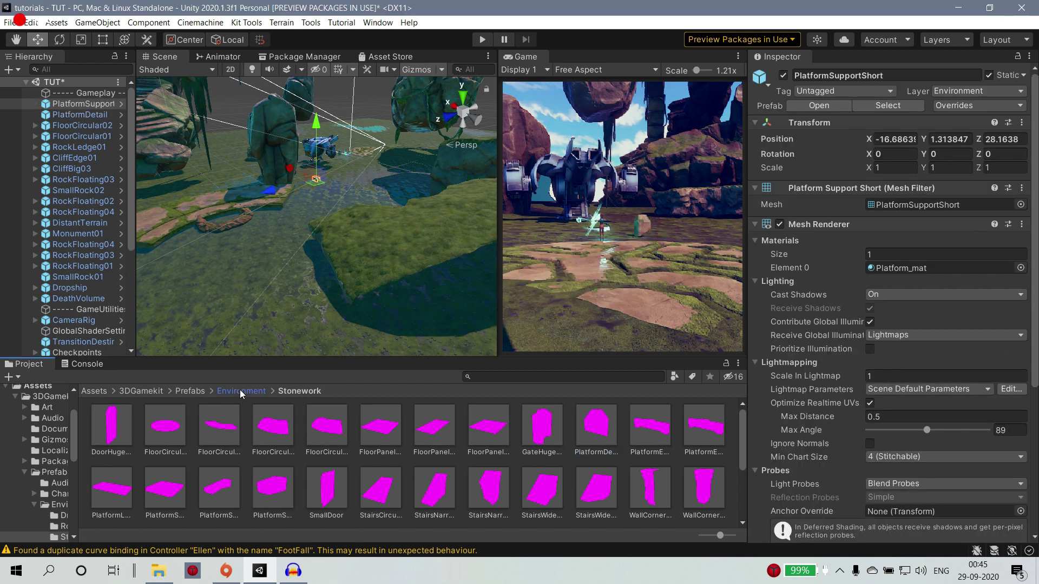
# Add the Platform1x1, Wall6x, StairsWide1x2 and AlienStatue01 prefabs from the Environment Structures folder to the scene.
pyautogui.click(241, 391)
pyautogui.doubleClick(259, 440)
pyautogui.moveTo(260, 440); pyautogui.dragTo(393, 558)
pyautogui.moveTo(382, 430); pyautogui.dragTo(420, 447)
pyautogui.click(602, 306)
pyautogui.moveTo(549, 427); pyautogui.dragTo(329, 211)
pyautogui.moveTo(549, 483); pyautogui.dragTo(386, 171)
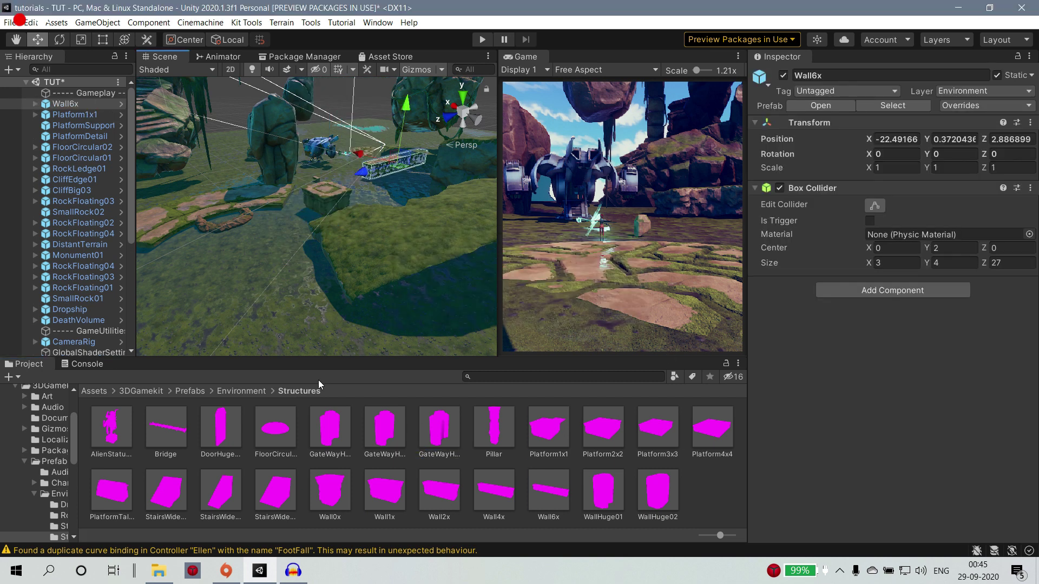
pyautogui.moveTo(221, 486); pyautogui.dragTo(229, 248)
pyautogui.moveTo(112, 427); pyautogui.dragTo(364, 151)
# Add four VegetationLarge prefabs, including VegetationLarge01 and VegetationLarge05, from the Environment folder around the placed structures.
pyautogui.click(190, 391)
pyautogui.click(221, 439)
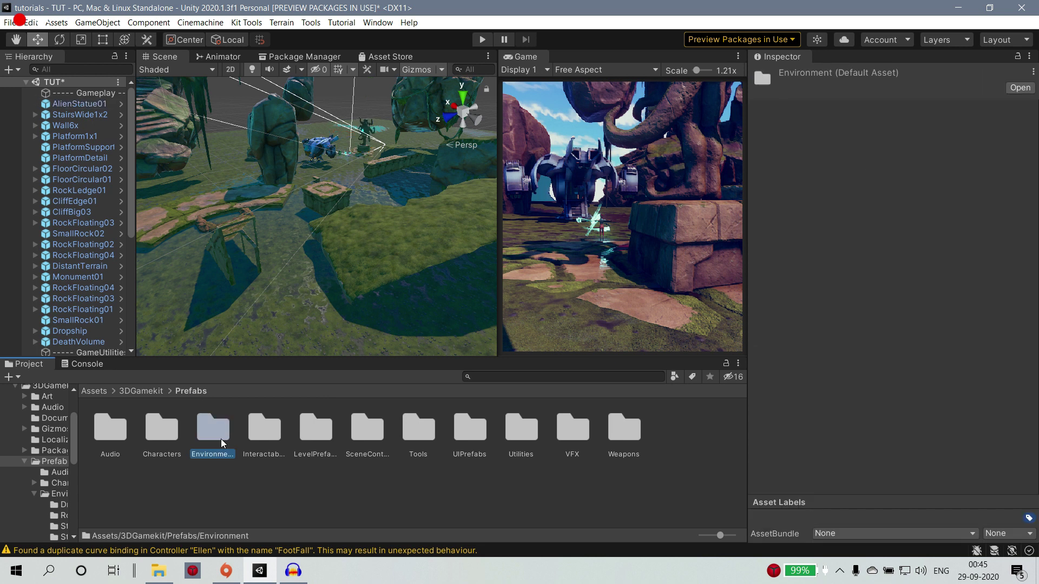
pyautogui.doubleClick(220, 439)
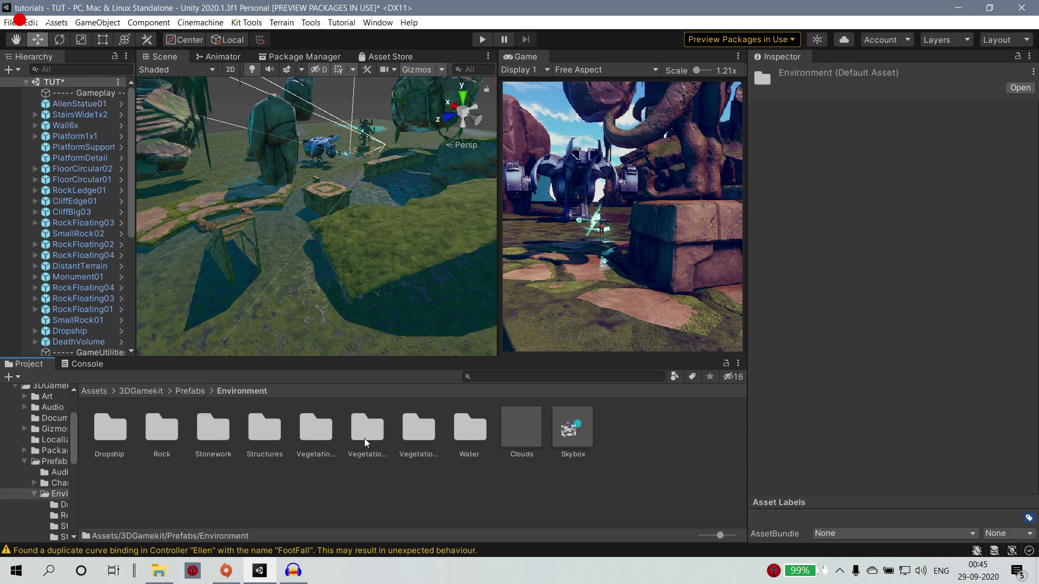
pyautogui.click(261, 434)
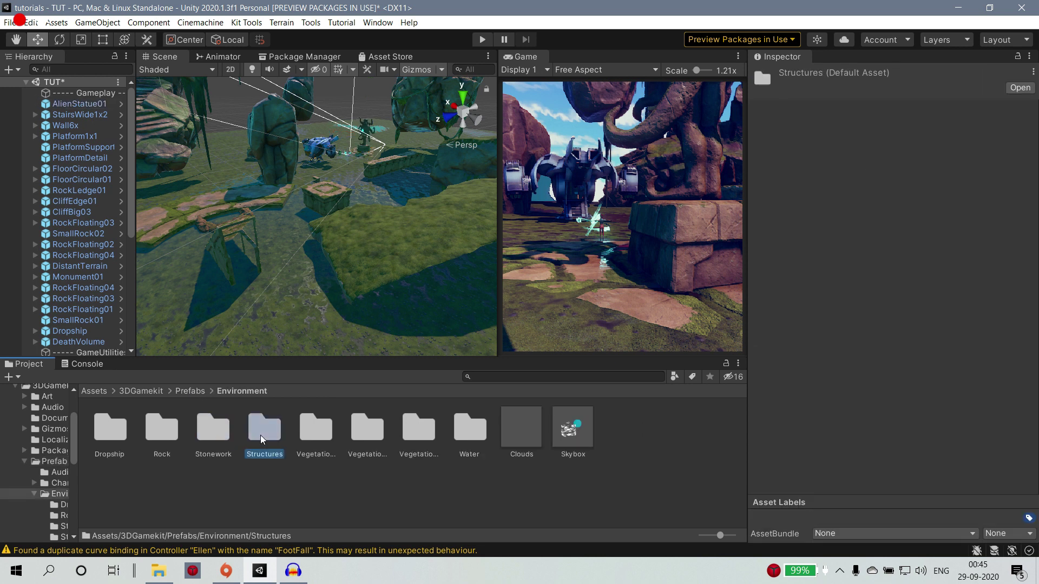
pyautogui.doubleClick(260, 435)
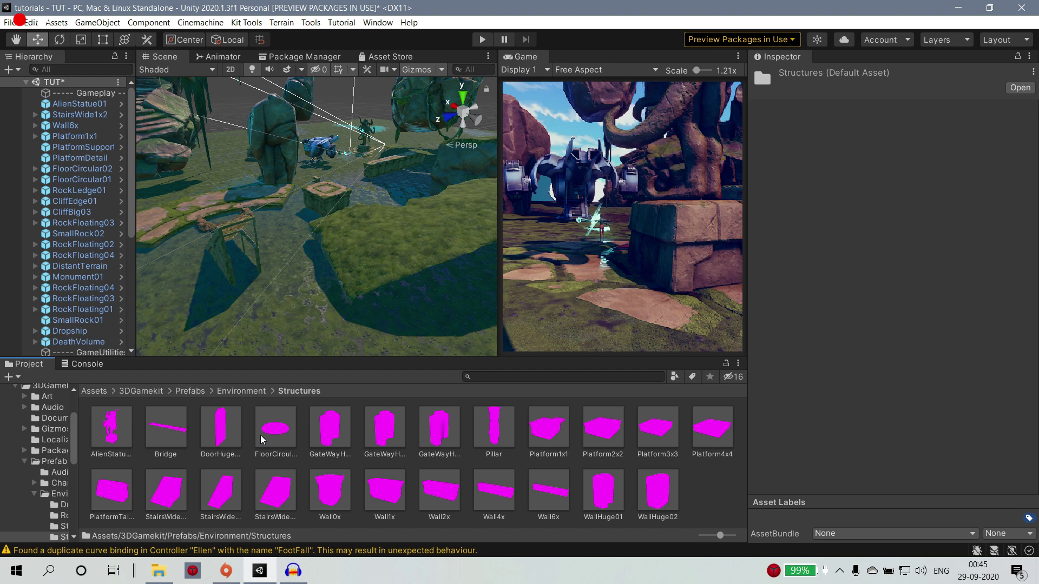
pyautogui.click(261, 393)
pyautogui.doubleClick(330, 441)
pyautogui.moveTo(330, 445); pyautogui.dragTo(267, 297)
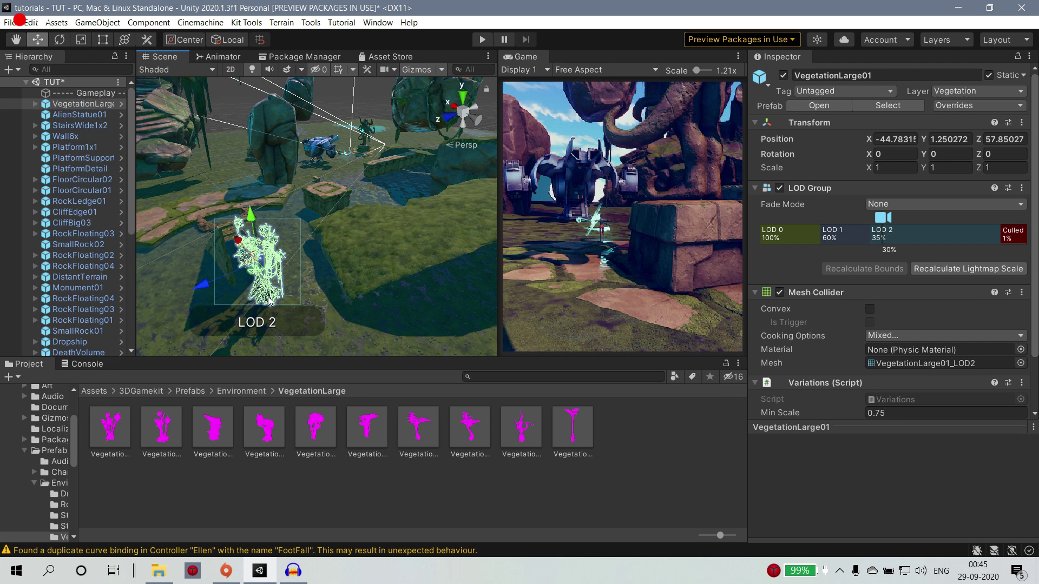
pyautogui.moveTo(161, 427); pyautogui.dragTo(407, 185)
pyautogui.moveTo(429, 447); pyautogui.dragTo(353, 165)
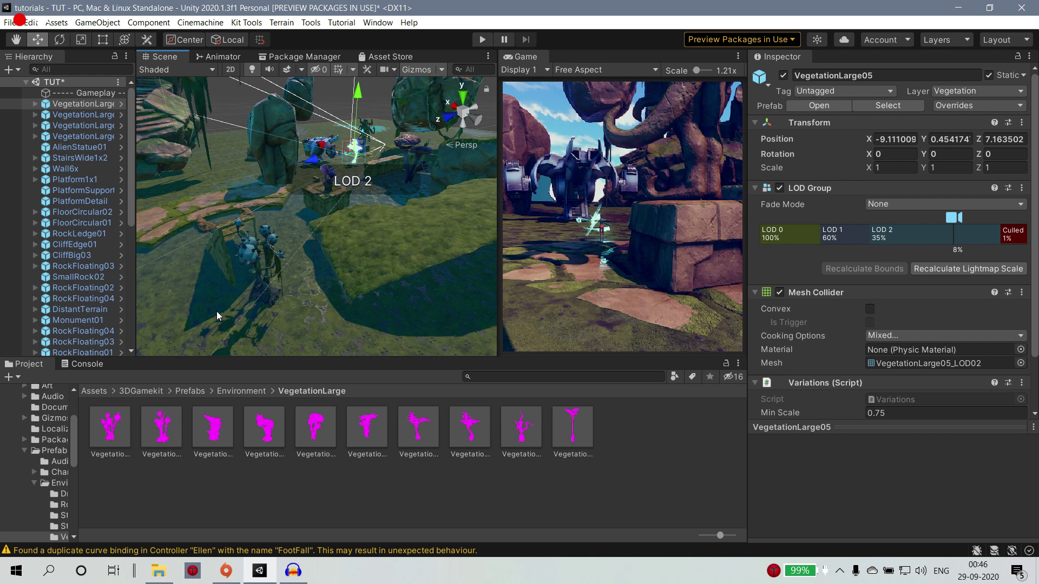
# Look through the VegetationMedium and VegetationSmall prefabs and place VegetationSmall05V2 near the stone platform.
pyautogui.click(236, 391)
pyautogui.doubleClick(381, 449)
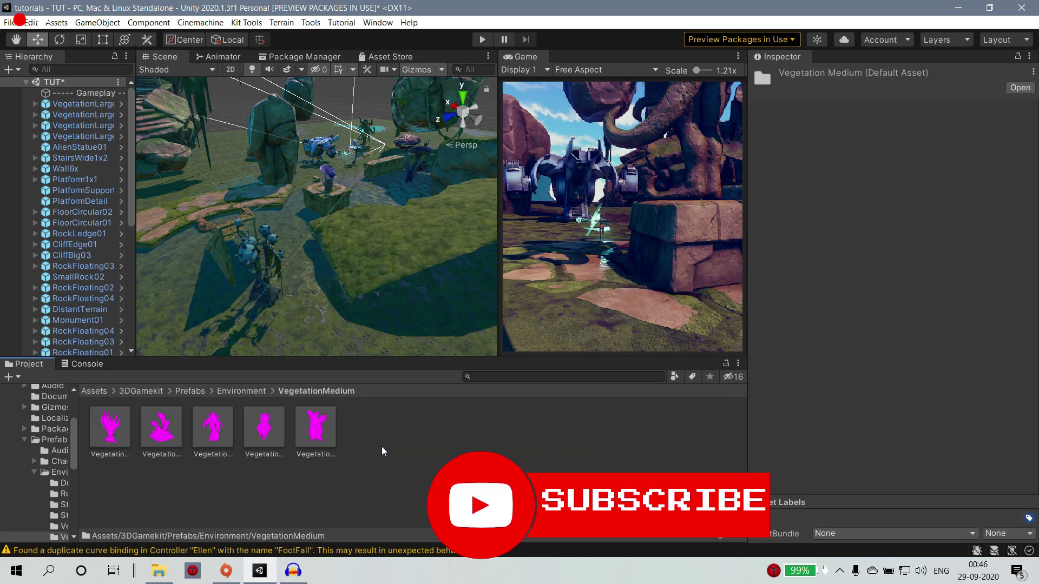
pyautogui.click(259, 392)
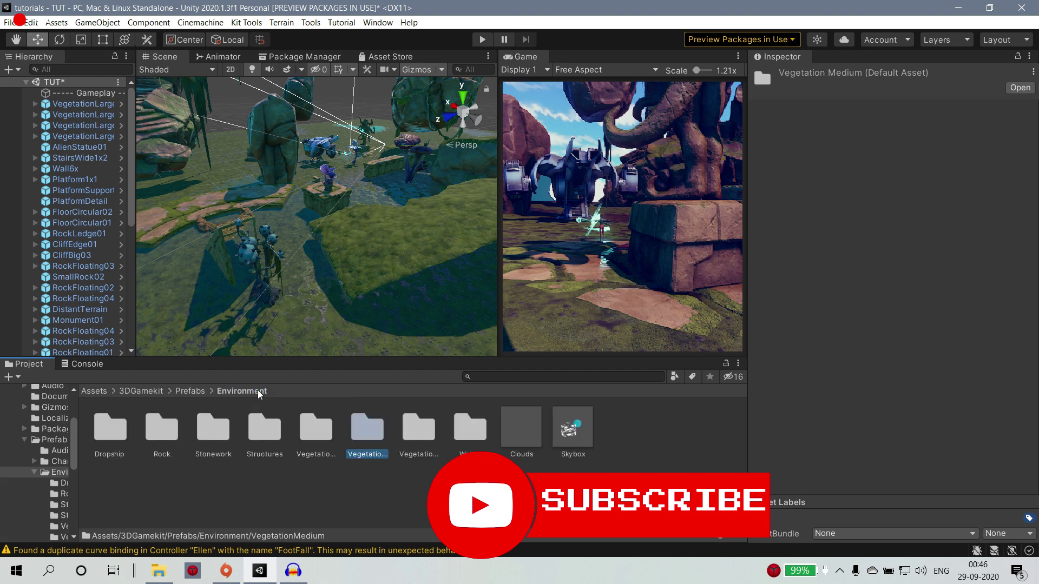
pyautogui.doubleClick(407, 441)
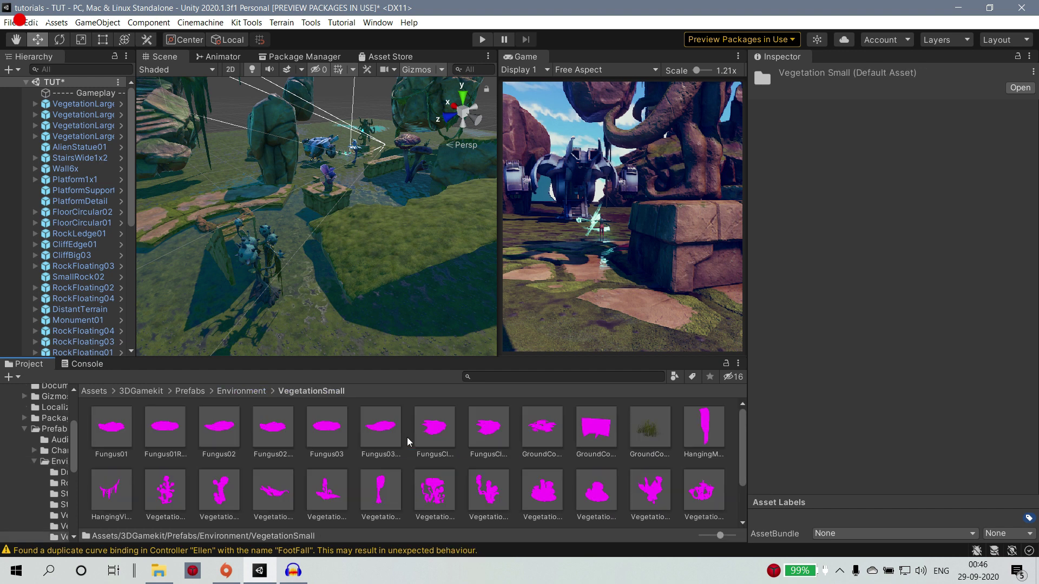
pyautogui.scroll(-1, 312, 463)
pyautogui.scroll(-1, 313, 463)
pyautogui.moveTo(326, 436); pyautogui.dragTo(358, 176)
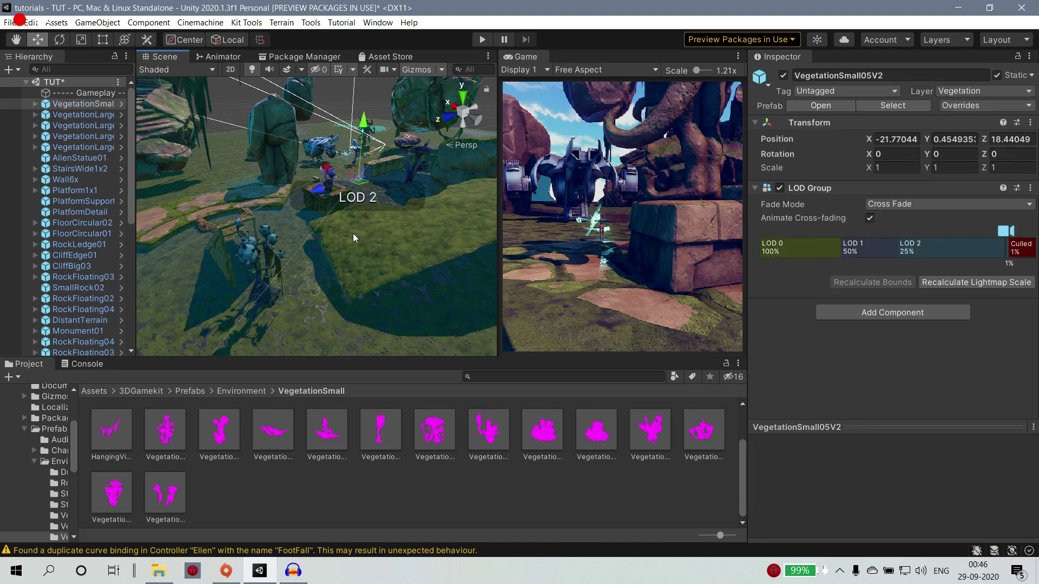
# Try placing the Pistol prefab from the Weapons folder in the scene and return to the Prefabs folder.
pyautogui.click(178, 390)
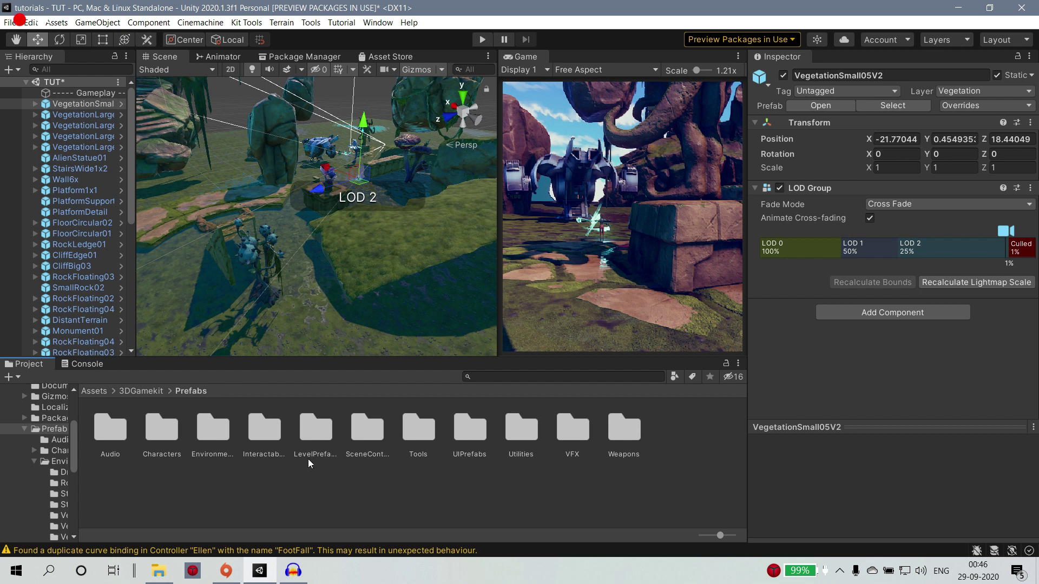
pyautogui.doubleClick(616, 432)
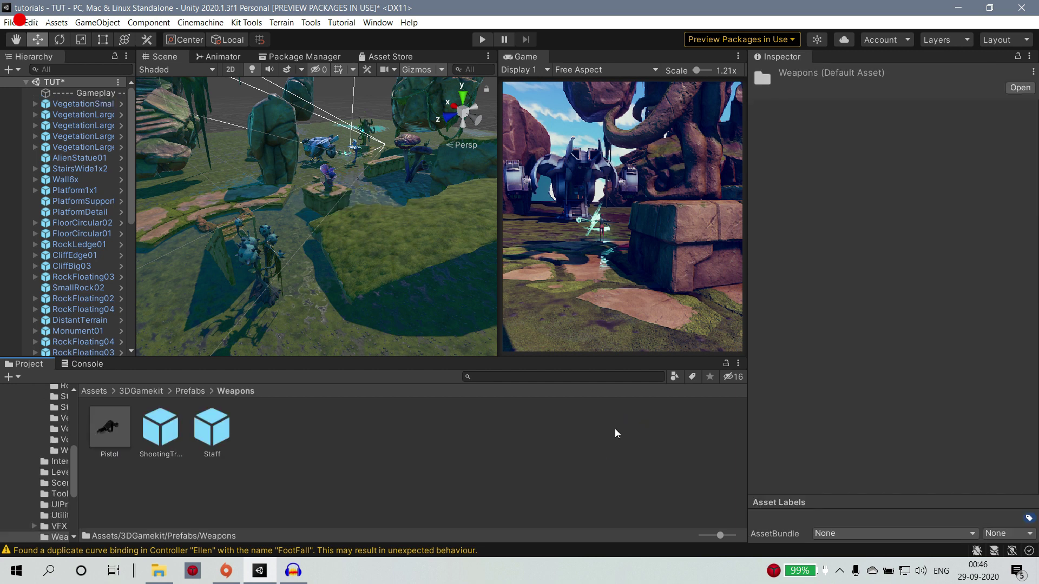
pyautogui.moveTo(109, 426); pyautogui.dragTo(362, 165)
pyautogui.moveTo(358, 206); pyautogui.dragTo(372, 435)
pyautogui.click(186, 391)
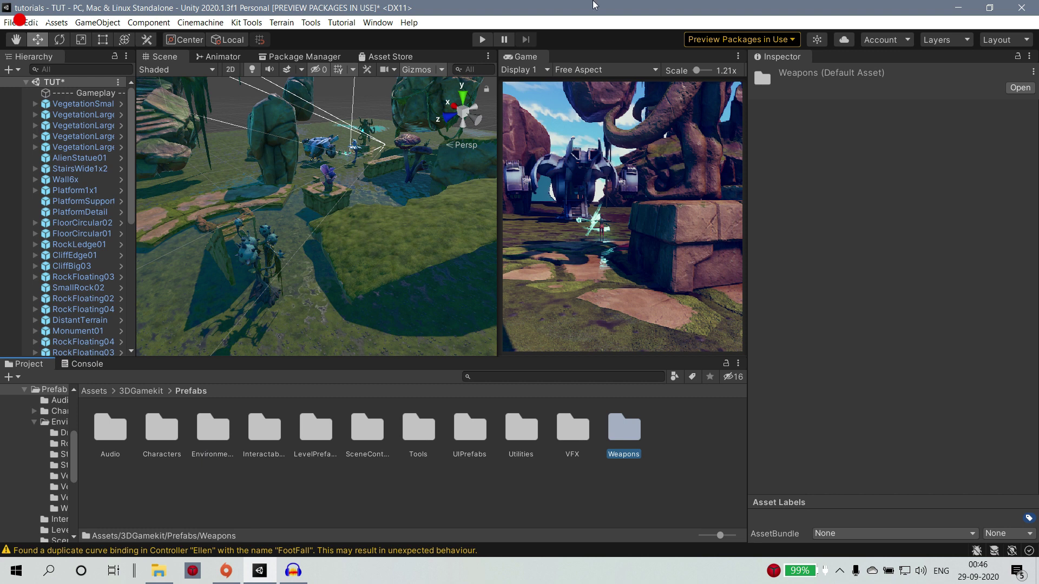
# Widen and maximize the Game view, and start play mode to test the TUT scene.
pyautogui.moveTo(505, 183); pyautogui.dragTo(273, 184)
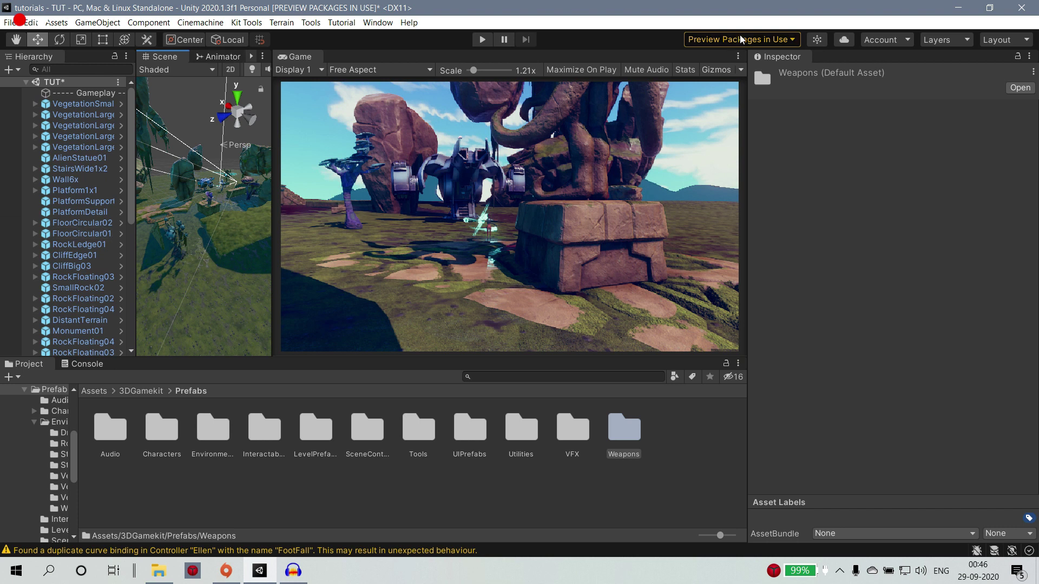
pyautogui.click(738, 56)
pyautogui.click(769, 100)
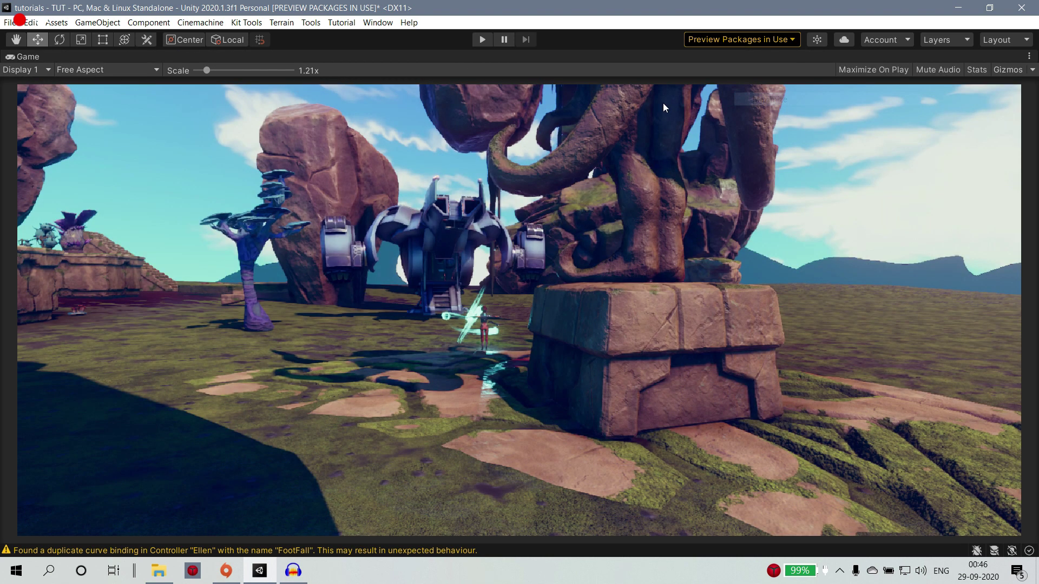
pyautogui.click(482, 40)
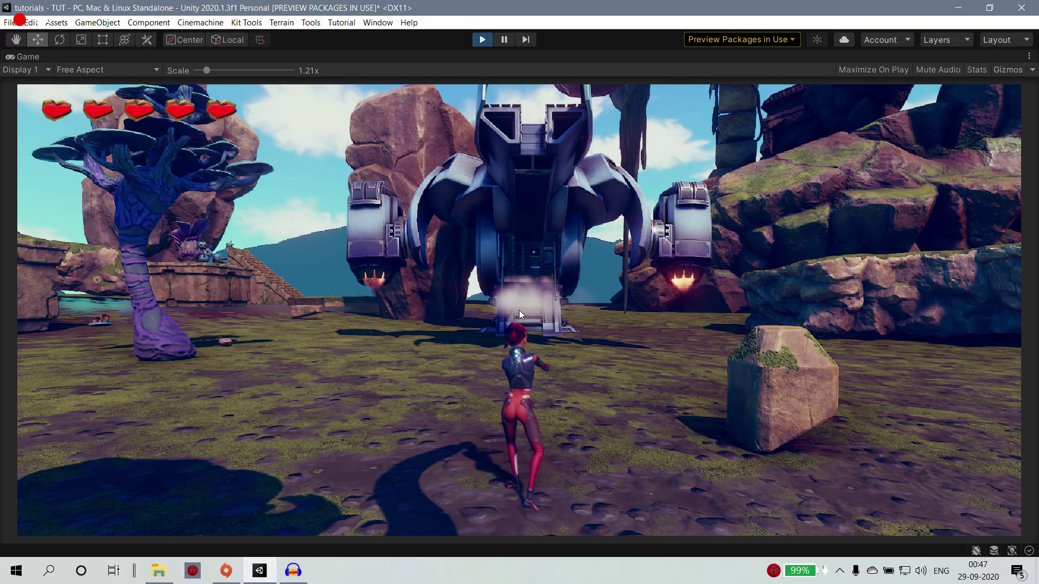
# Test the character's staff attacks in the running game.
pyautogui.click(518, 310)
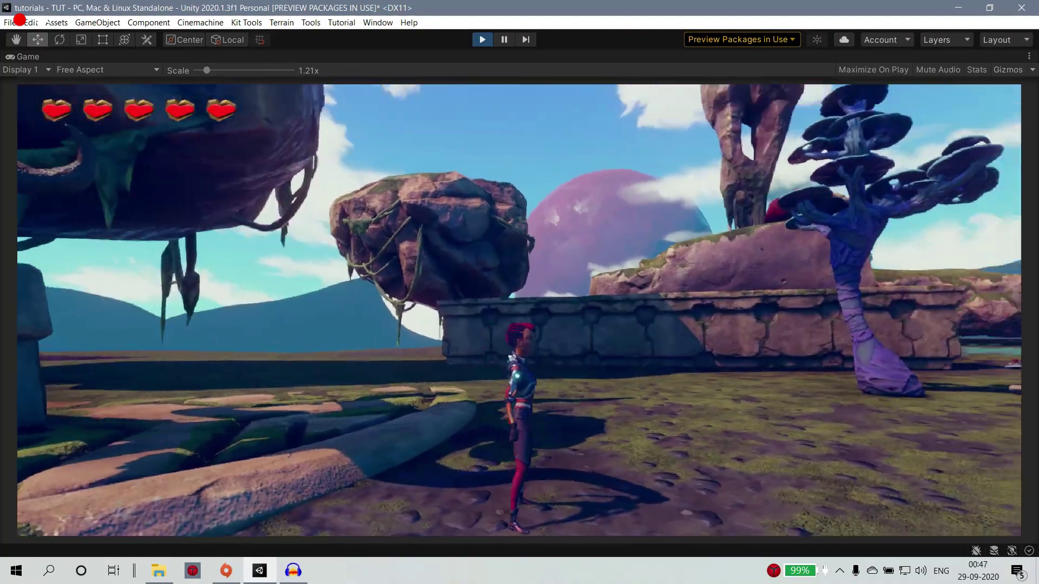
pyautogui.click(519, 310)
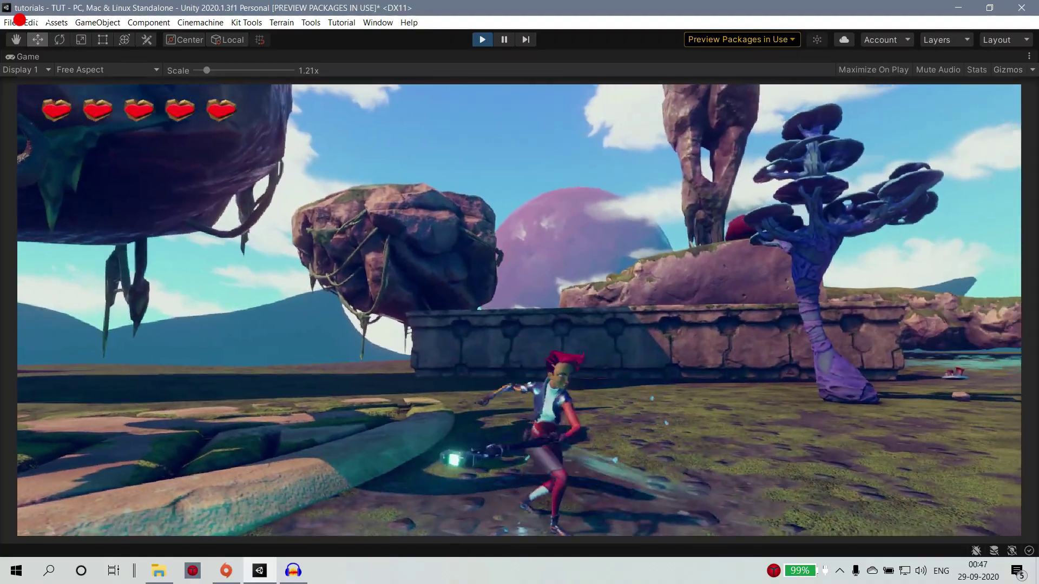
pyautogui.click(519, 310)
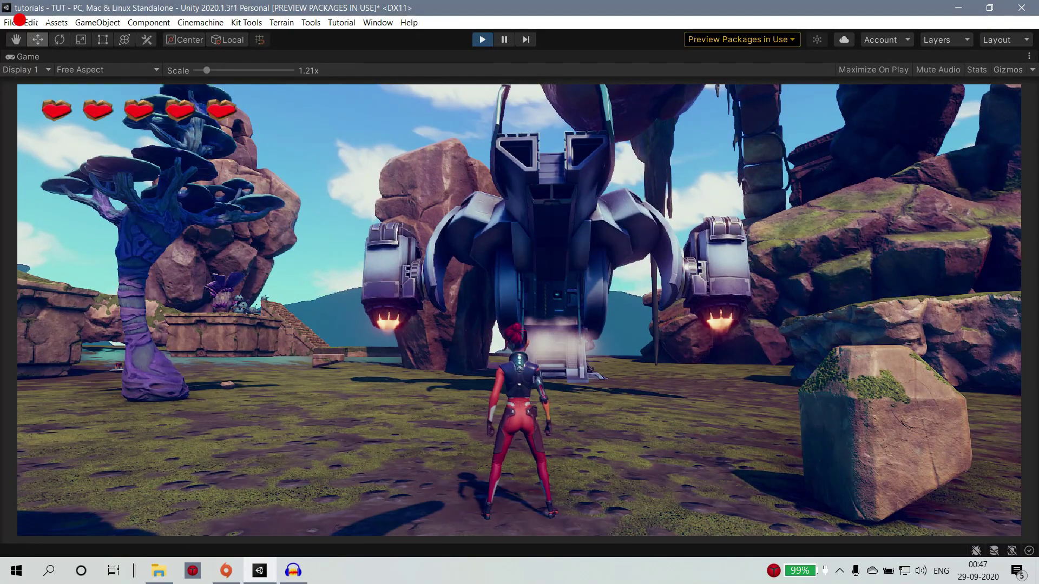
pyautogui.click(520, 310)
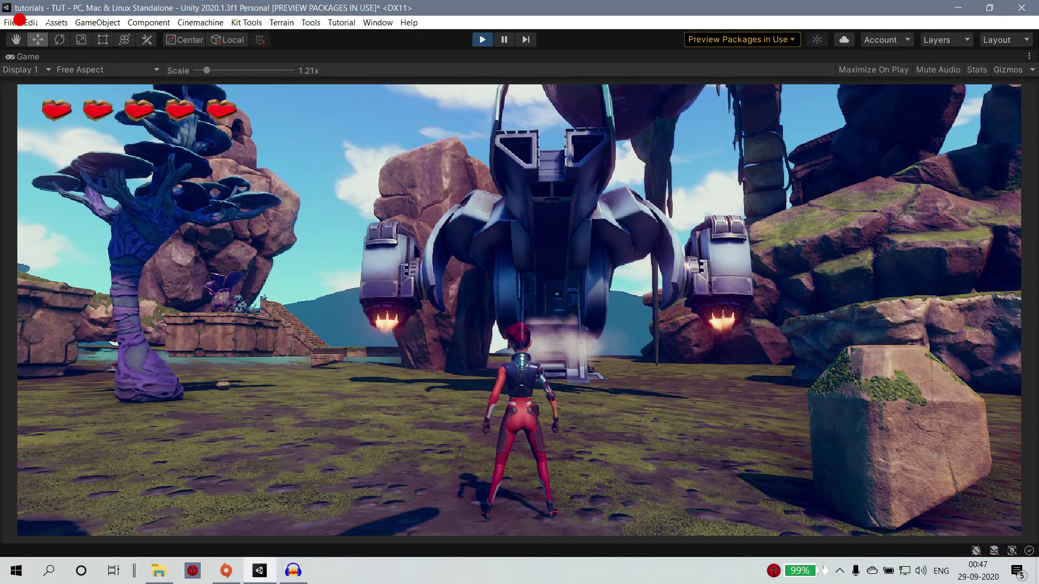
# Run the character around in front of the Dropship and jump onto the alien statue's pedestal.
pyautogui.press('w')
pyautogui.press('a')
pyautogui.press('s')
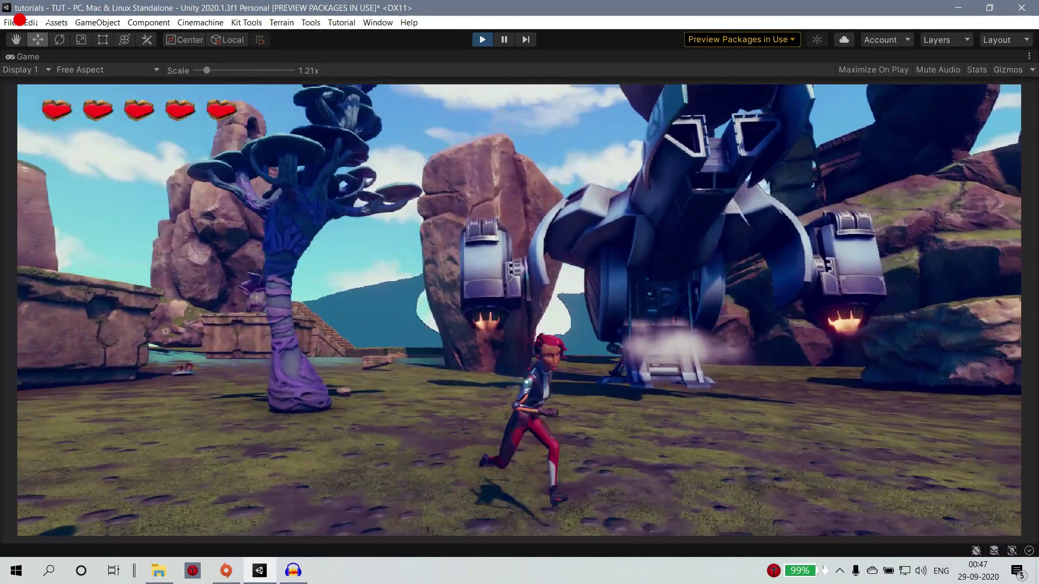
pyautogui.press('d')
pyautogui.press('w')
pyautogui.press('d')
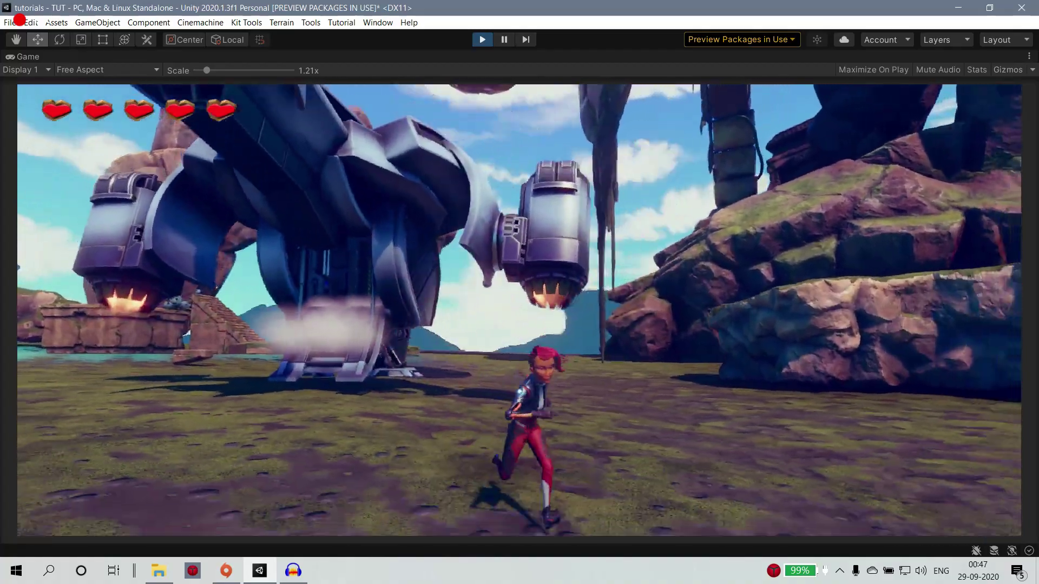
pyautogui.press('s')
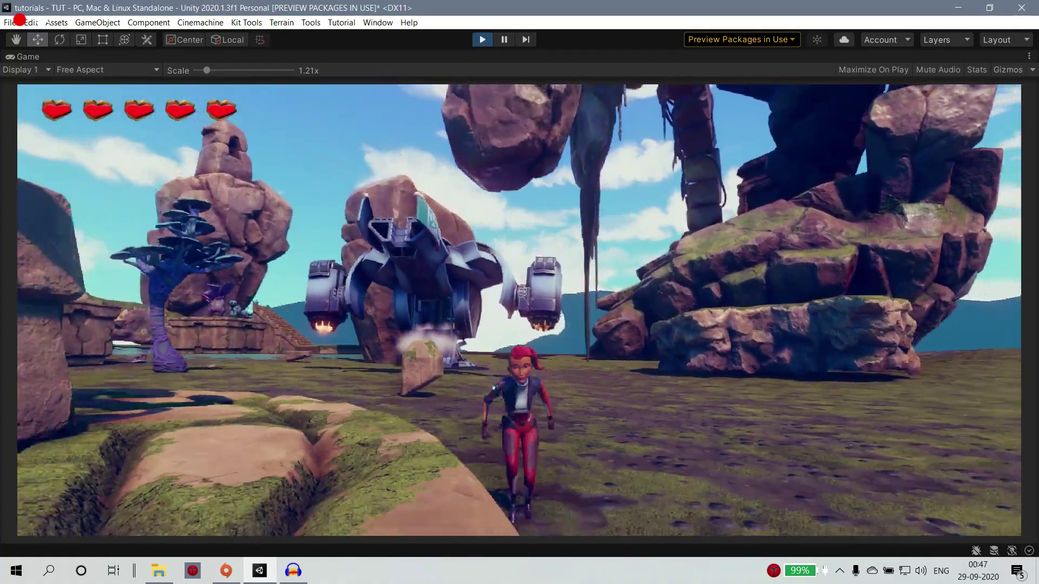
pyautogui.press('a')
pyautogui.press('space')
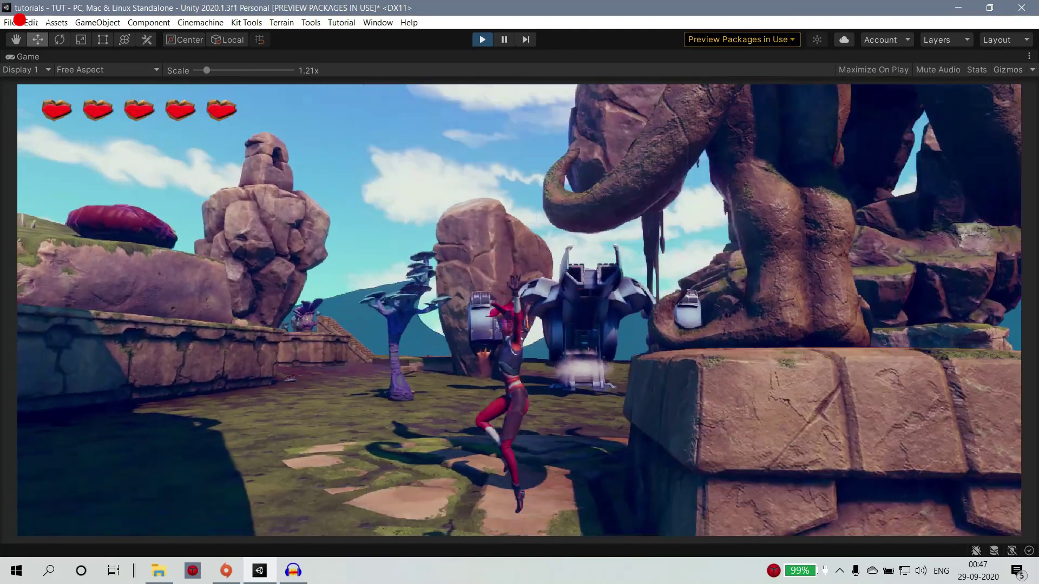
pyautogui.press('space')
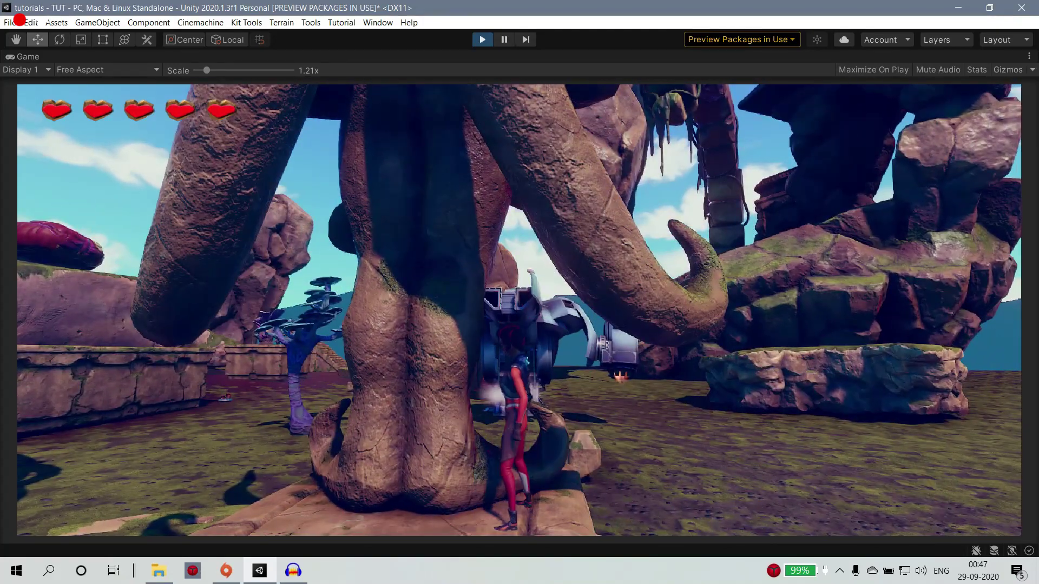
# Walk the character around on the statue's pedestal and leap back down to the ground.
pyautogui.press('s')
pyautogui.press('a')
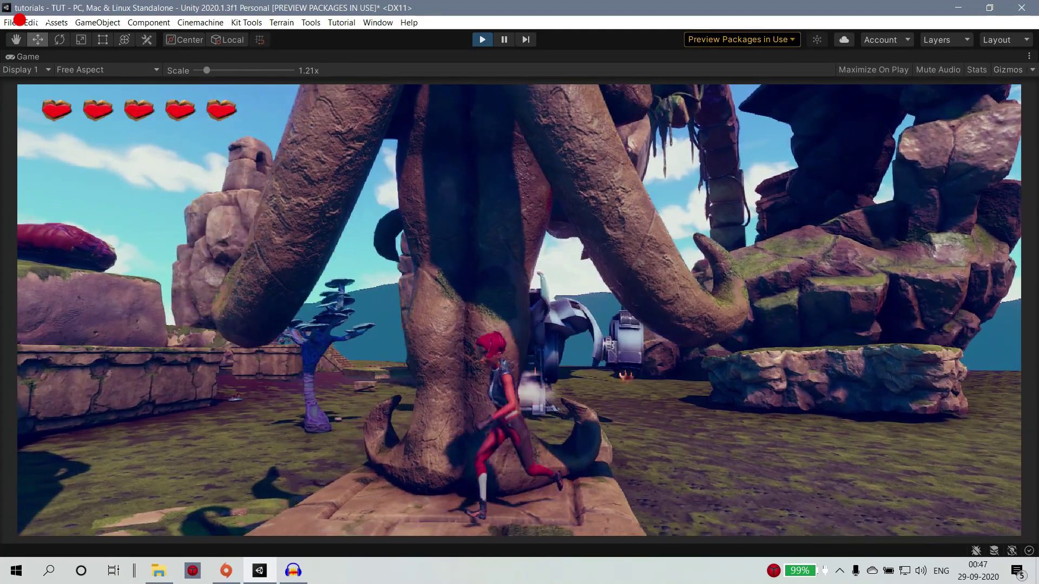
pyautogui.press('s')
pyautogui.press('a')
pyautogui.press('s')
pyautogui.press('w')
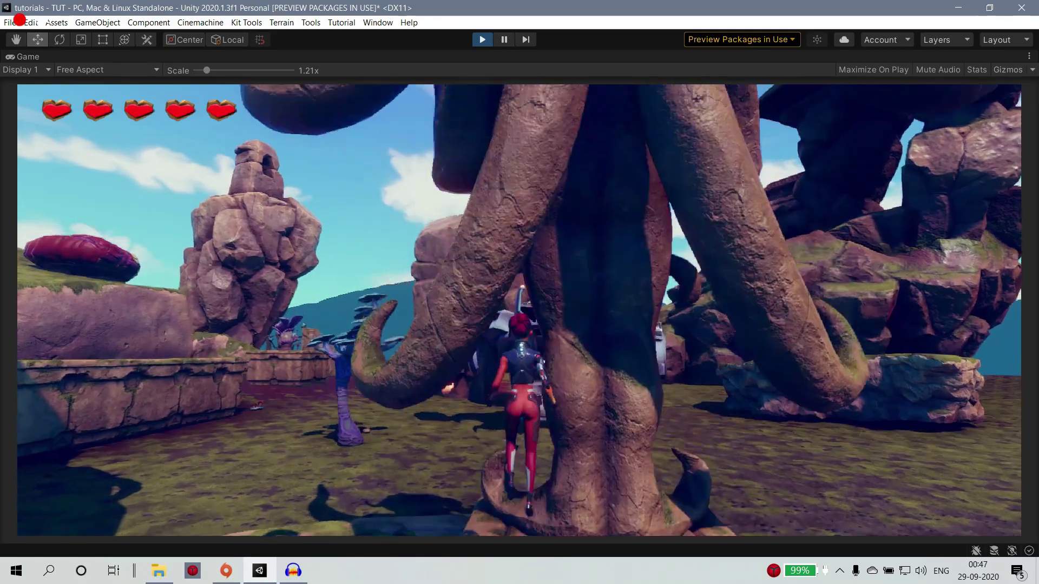
pyautogui.press('s')
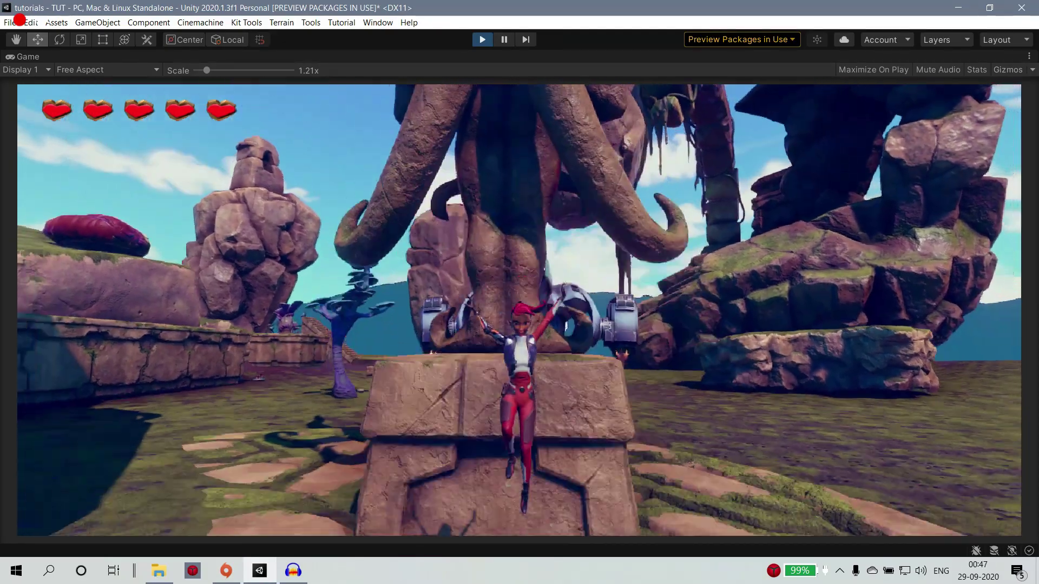
# Run the character past the Dropship to the rock ledge and test jumping against its face.
pyautogui.press('d')
pyautogui.press('w')
pyautogui.press('space')
pyautogui.press('d')
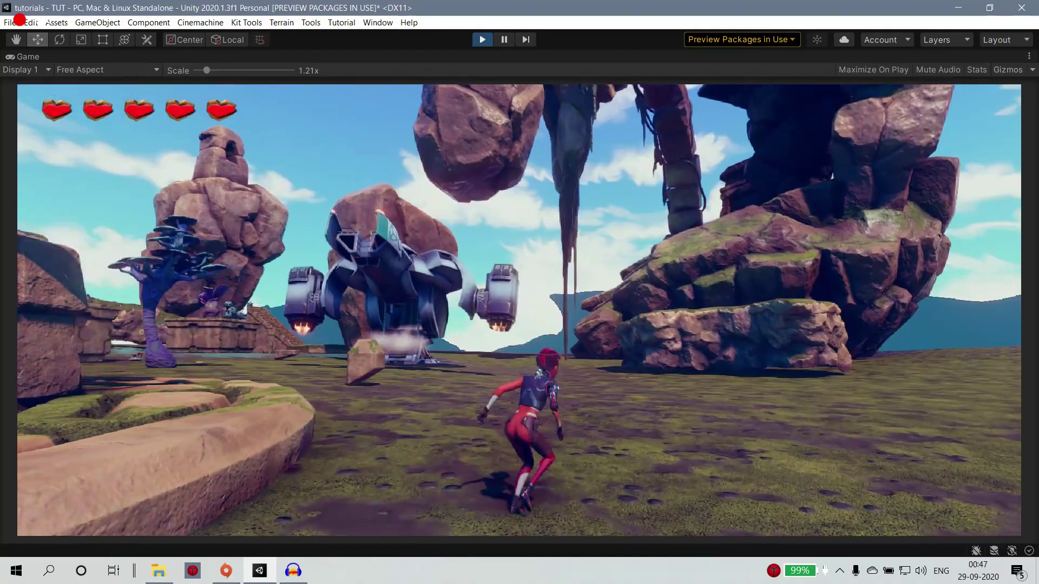
pyautogui.press('w')
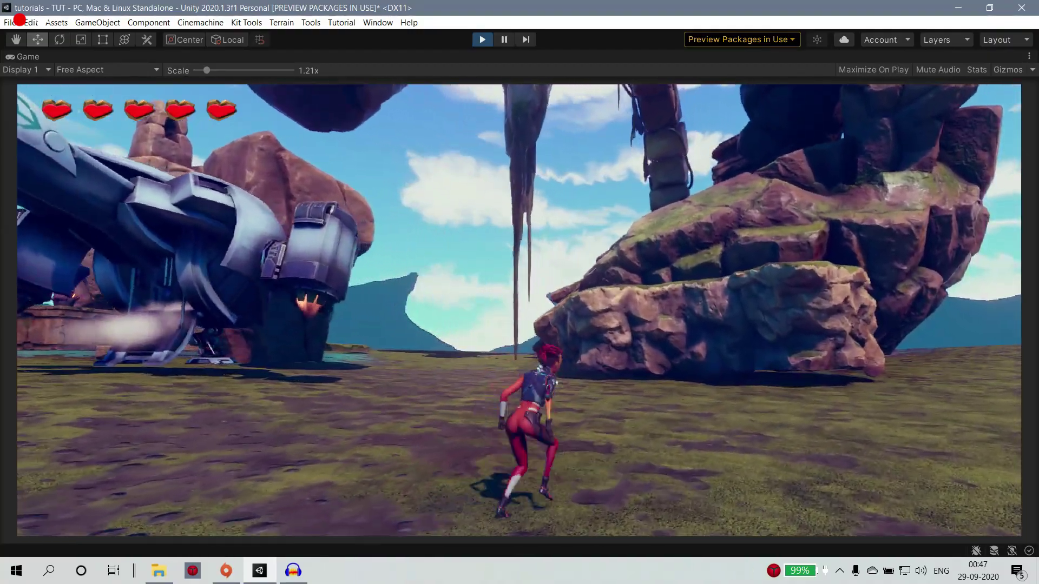
pyautogui.press('w')
pyautogui.press('d')
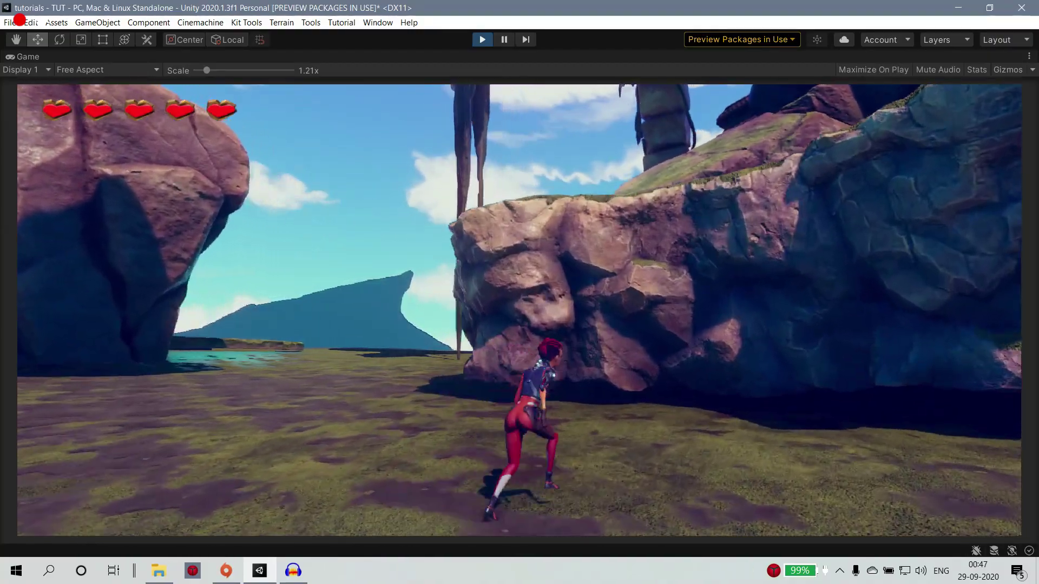
pyautogui.press('space')
pyautogui.press('w')
pyautogui.press('a')
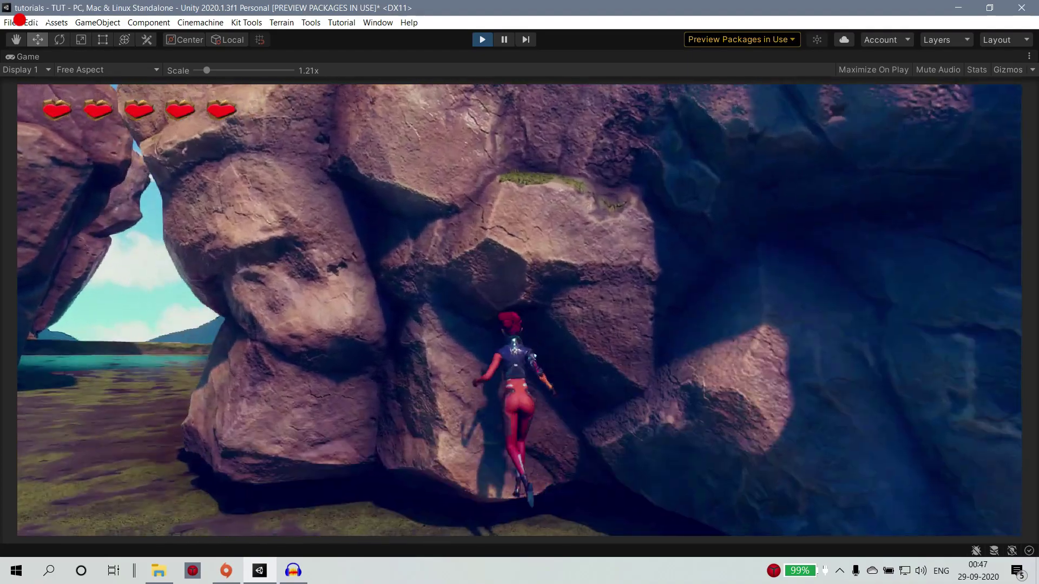
# Jump the character against the rock face and run across the open ground to the low moss-topped rock.
pyautogui.press('space')
pyautogui.press('w')
pyautogui.press('a')
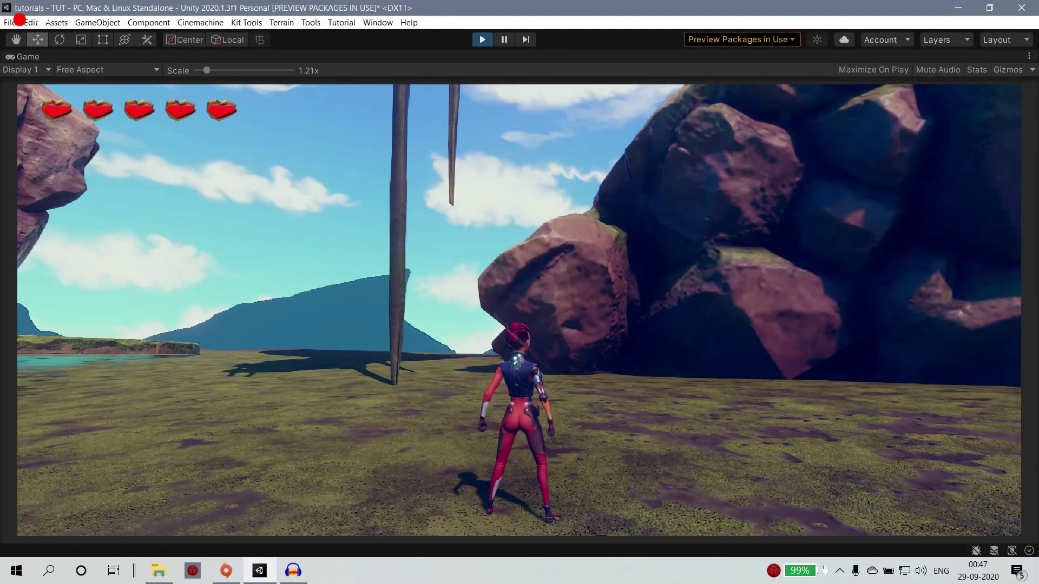
pyautogui.press('s')
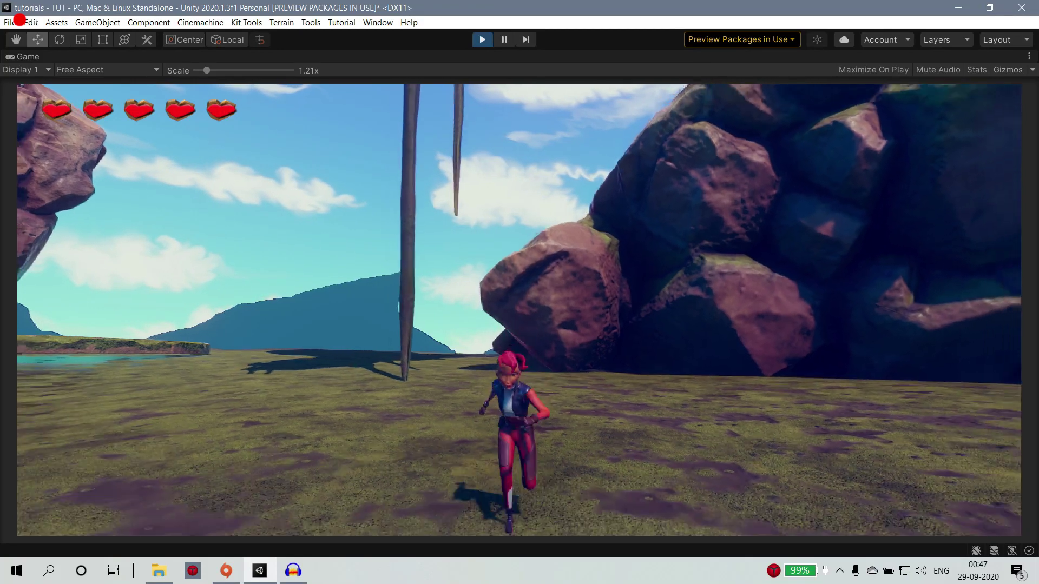
pyautogui.press('a')
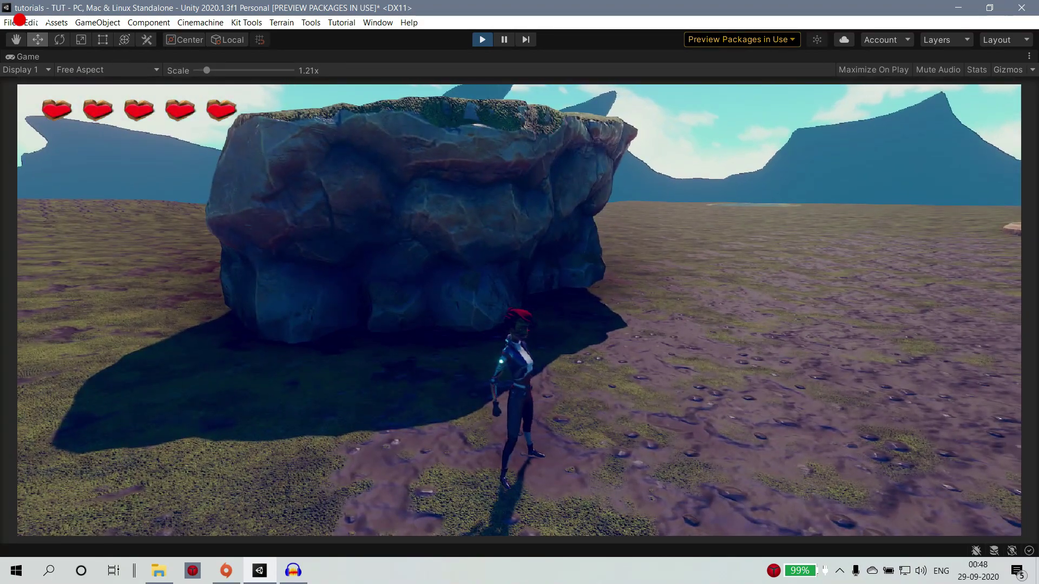
# Run the character away from the moss-topped rock past the Dropship and turn back towards it.
pyautogui.press('d')
pyautogui.press('s')
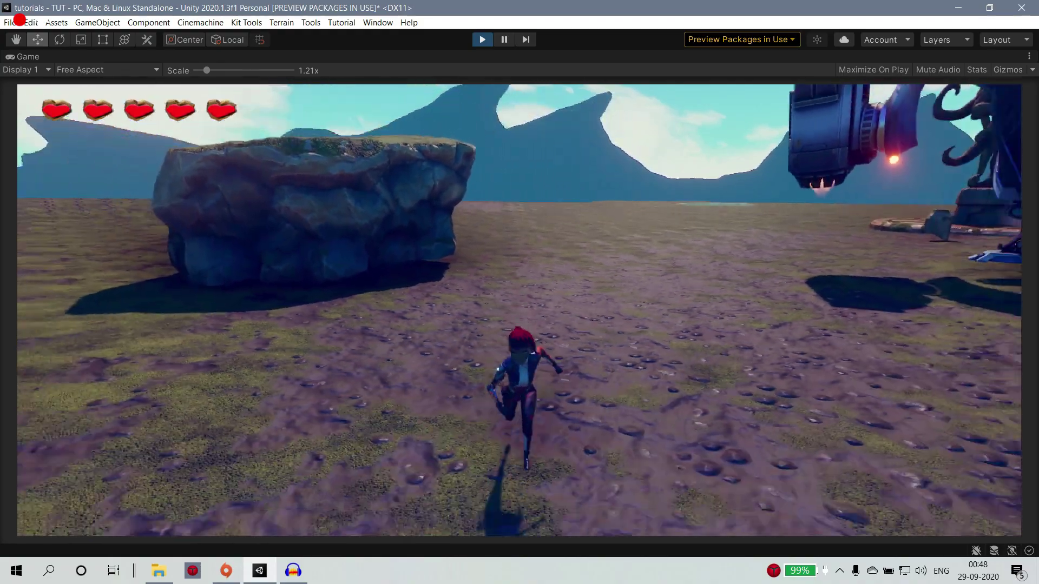
pyautogui.press('d')
pyautogui.press('a')
pyautogui.press('a')
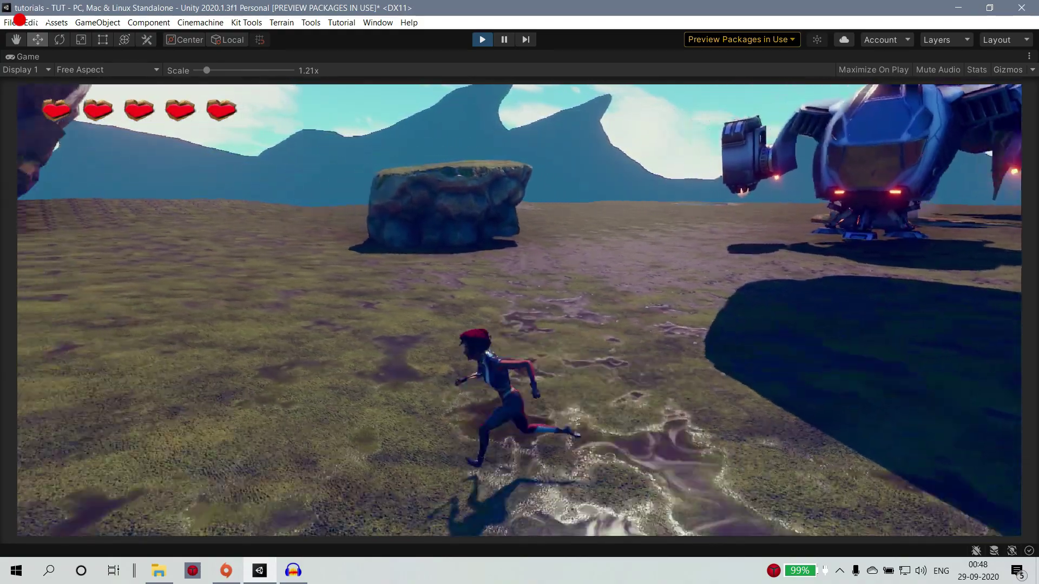
pyautogui.press('w')
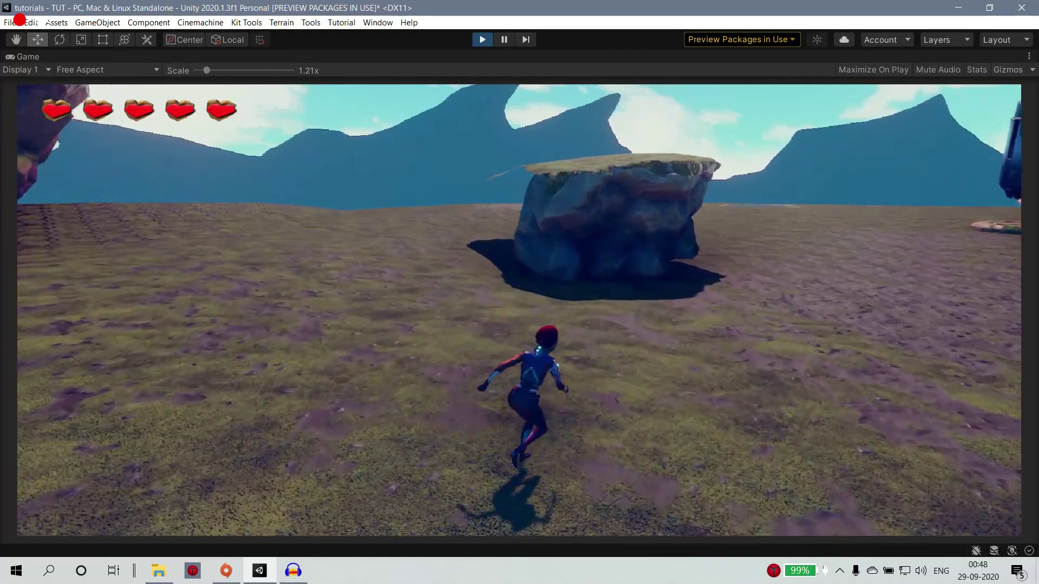
# Try to jump the character onto the moss-topped rock and run off beside it.
pyautogui.press('space')
pyautogui.press('d')
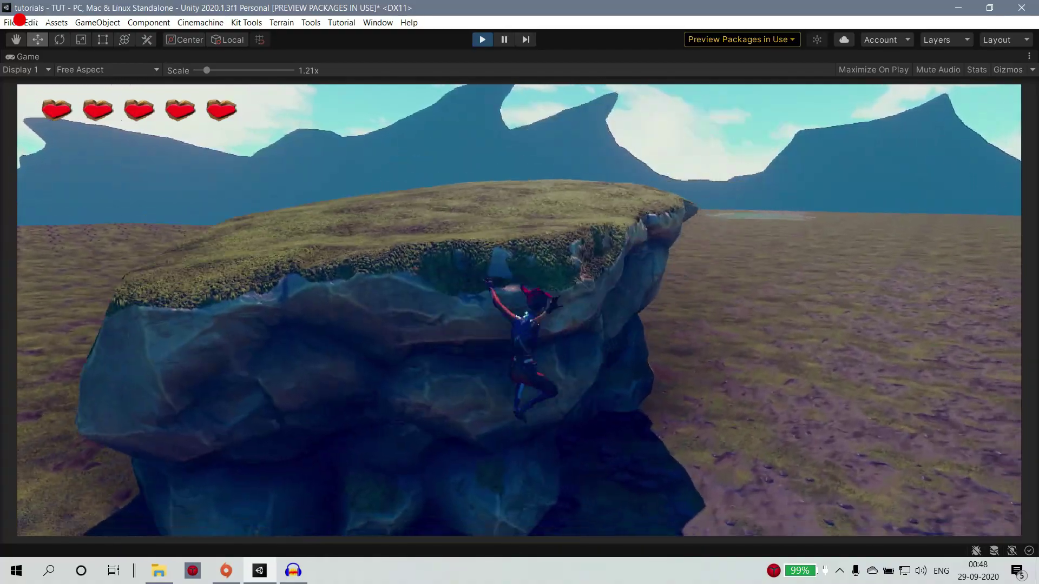
pyautogui.press('s')
pyautogui.press('a')
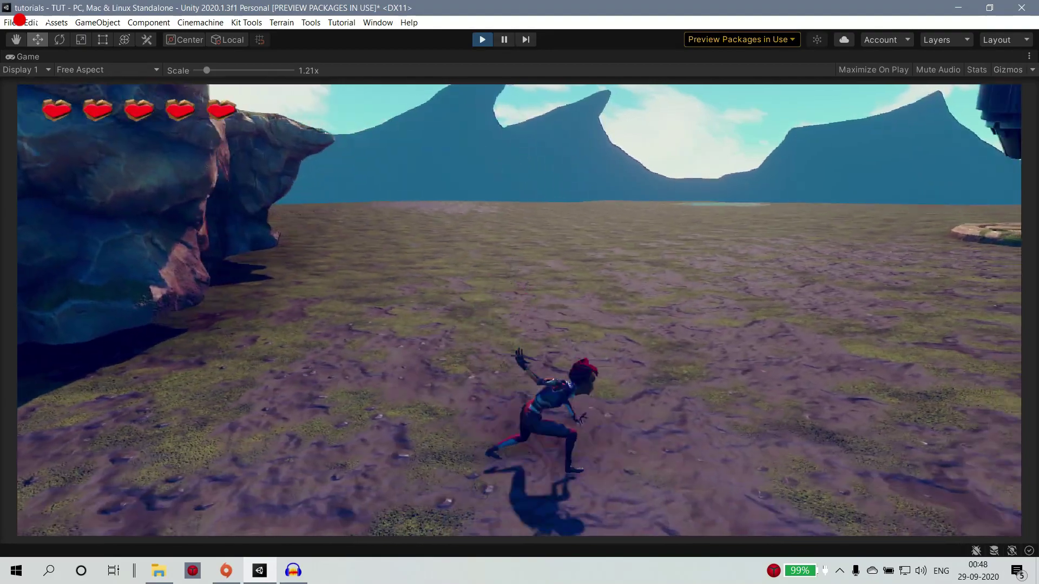
pyautogui.press('space')
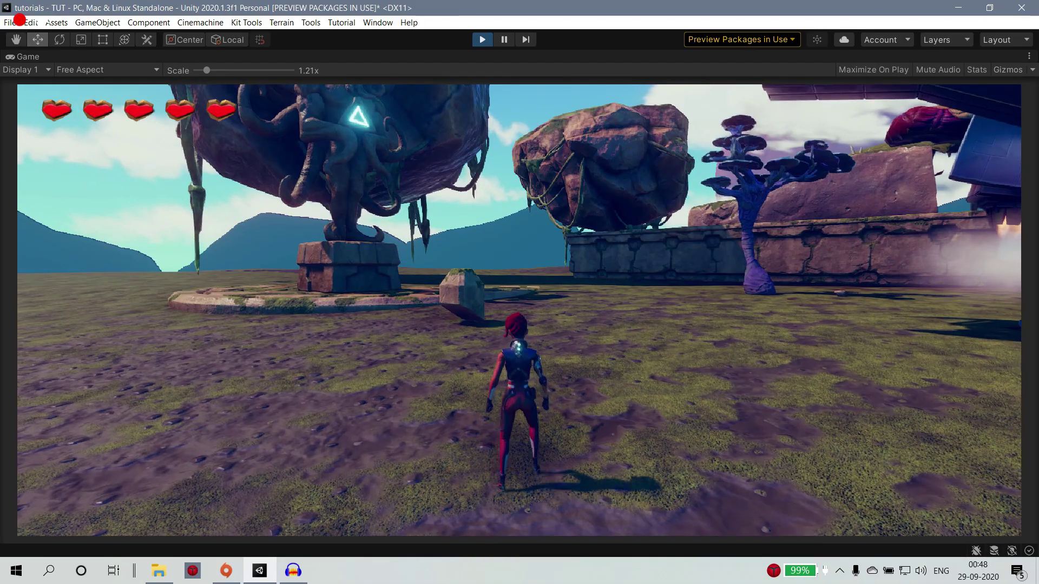
# Run the character past the alien statue towards the purple tree and back, testing a jump on the way.
pyautogui.press('w')
pyautogui.press('d')
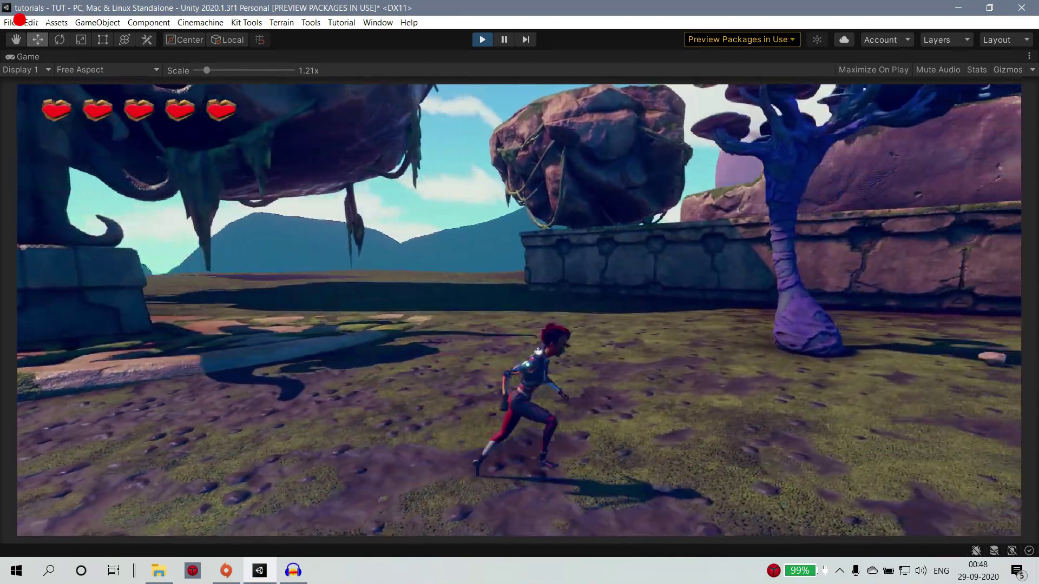
pyautogui.press('a')
pyautogui.press('s')
pyautogui.press('space')
pyautogui.press('d')
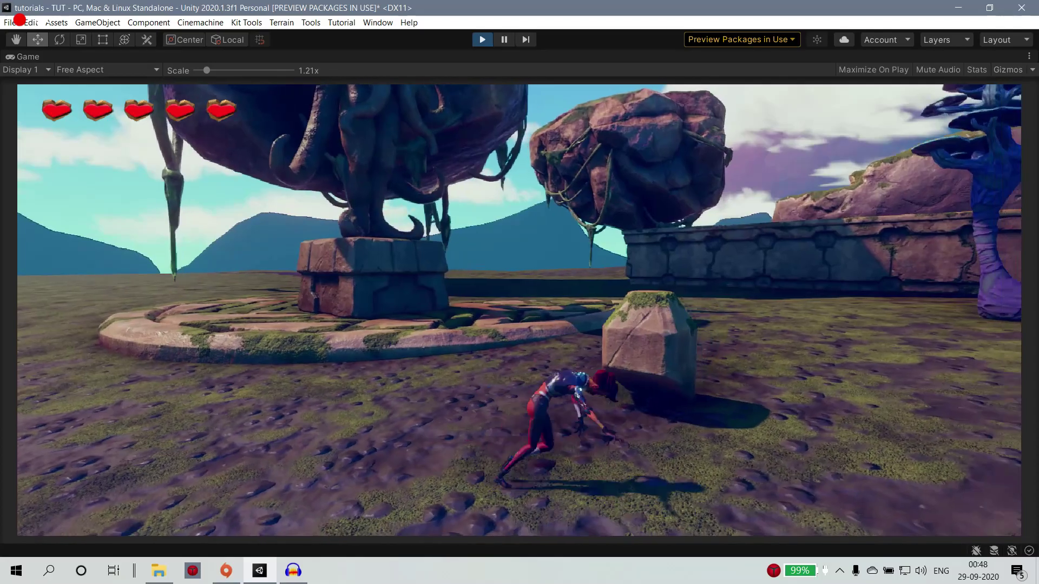
# Run and jump the character around the small stone block near the statue, and stop the play test.
pyautogui.press('w')
pyautogui.press('d')
pyautogui.press('s')
pyautogui.press('space')
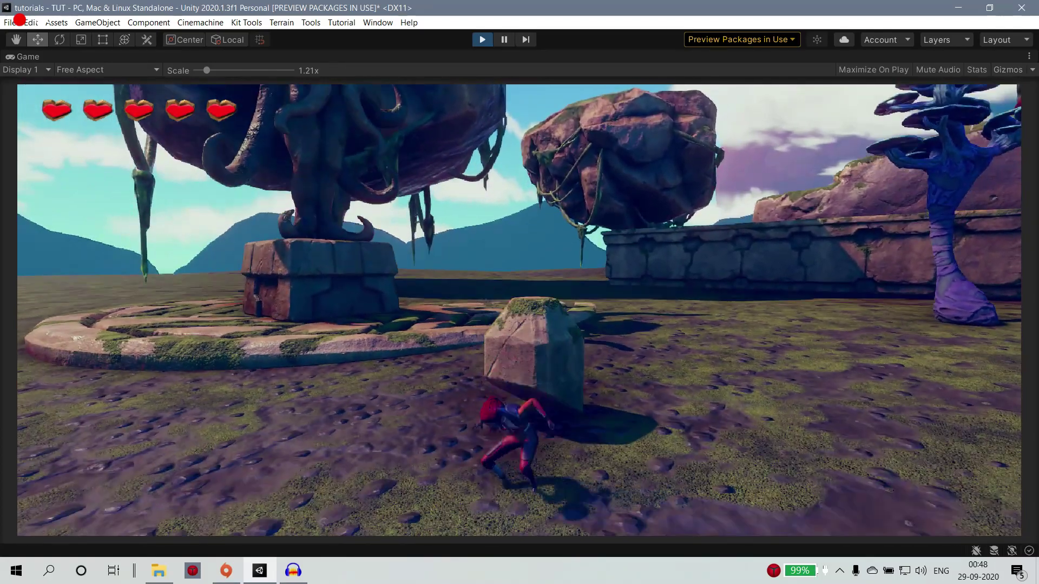
pyautogui.press('w')
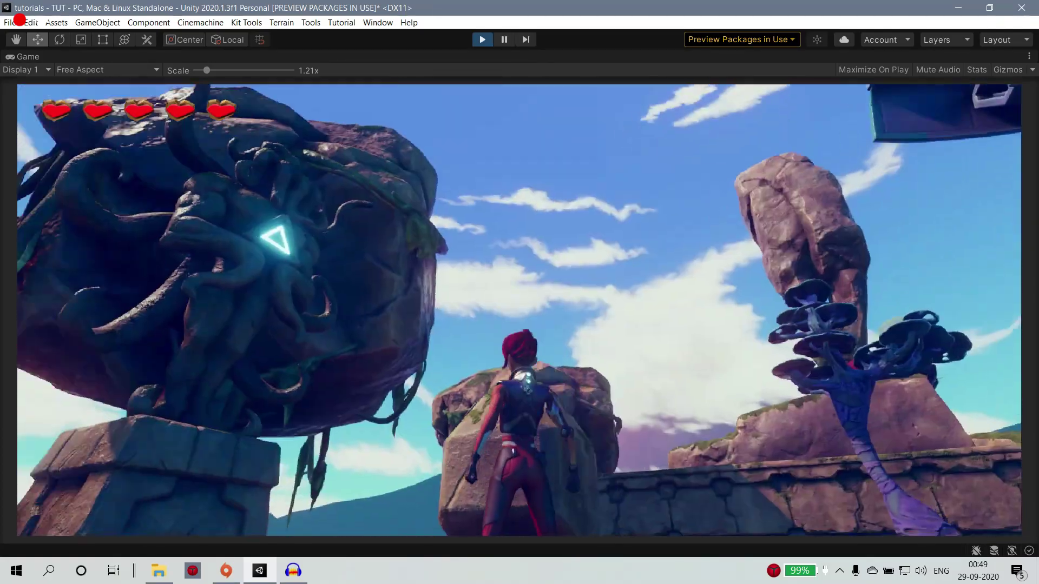
pyautogui.hotkey('ctrl', 'p')
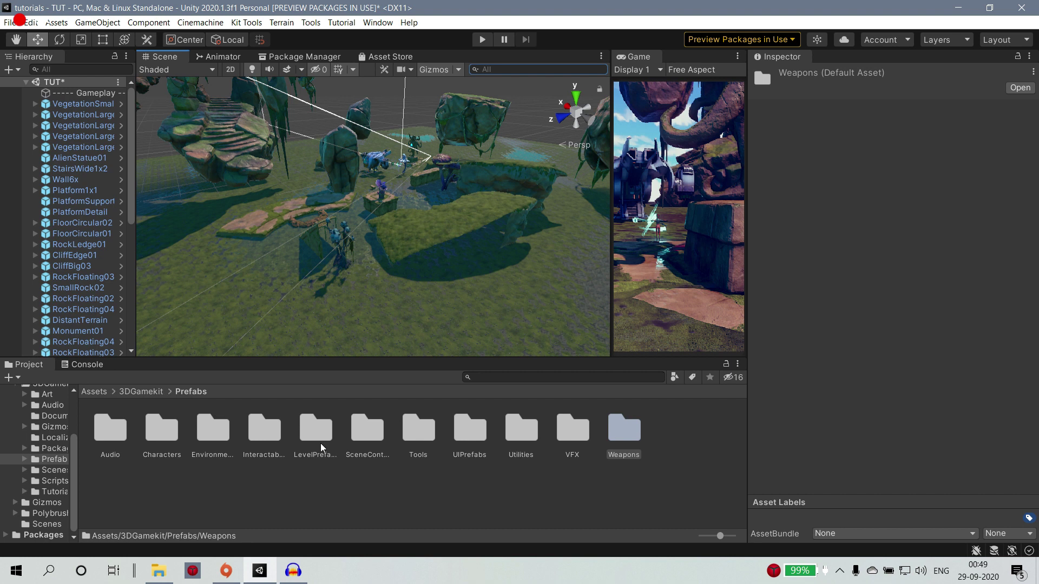
# Open the kit's Interactables prefab folder and place a DoorSmall prefab on the open grass in the scene.
pyautogui.doubleClick(260, 433)
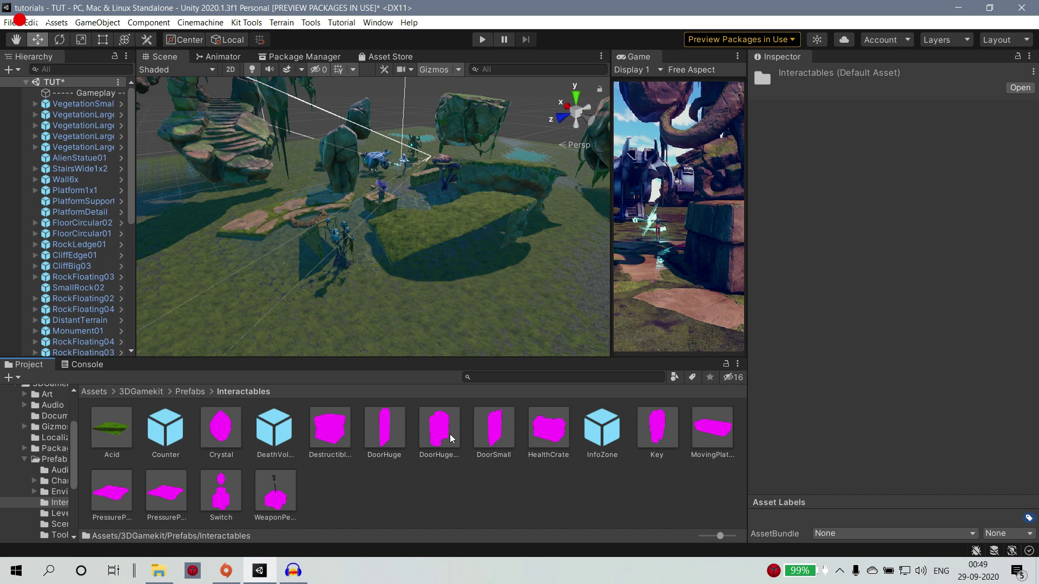
pyautogui.moveTo(507, 451); pyautogui.dragTo(349, 227)
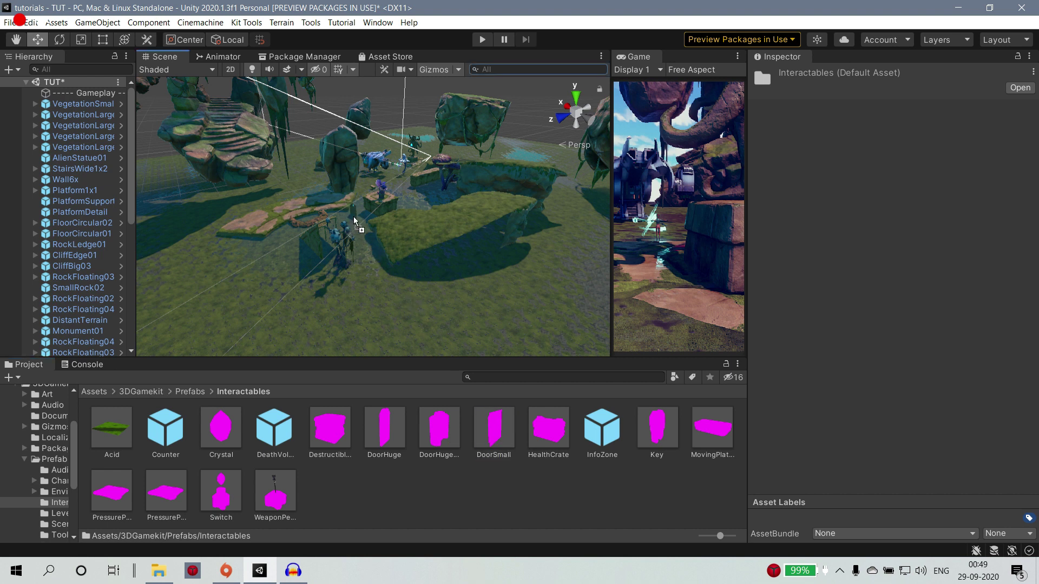
pyautogui.moveTo(355, 224); pyautogui.dragTo(296, 215)
pyautogui.moveTo(229, 261); pyautogui.dragTo(48, 225)
# Examine the placed DoorSmall and its Start and End positions from near and far.
pyautogui.scroll(3, 249, 263)
pyautogui.scroll(5, 249, 263)
pyautogui.scroll(3, 334, 196)
pyautogui.scroll(5, 334, 196)
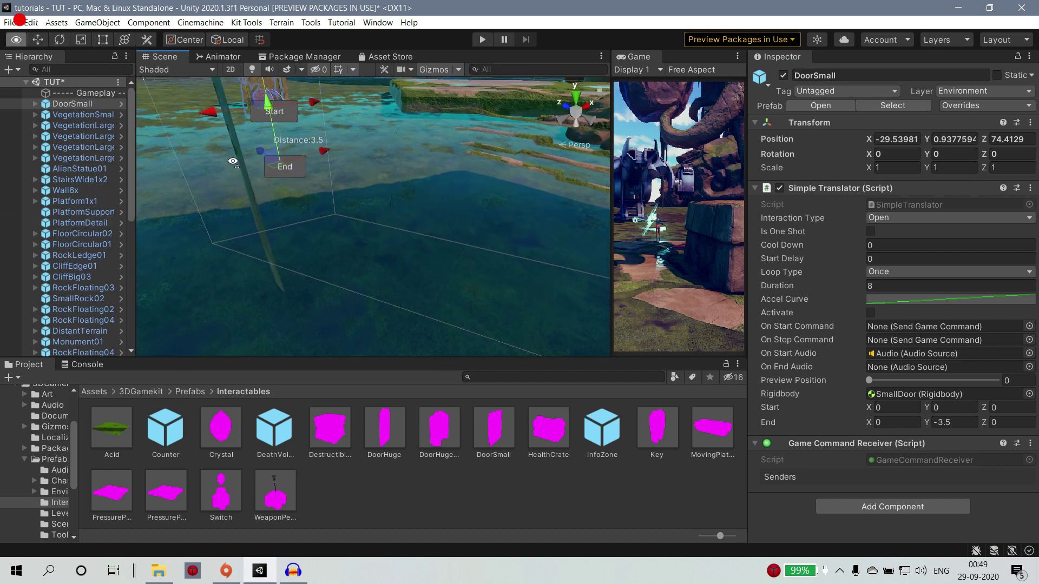
pyautogui.scroll(-5, 282, 128)
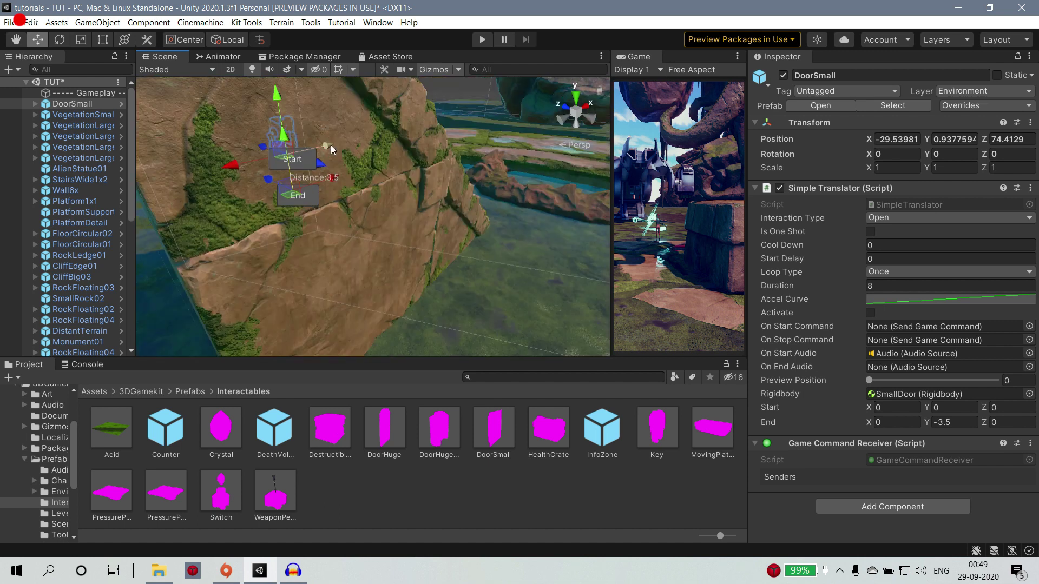
pyautogui.scroll(-6, 336, 169)
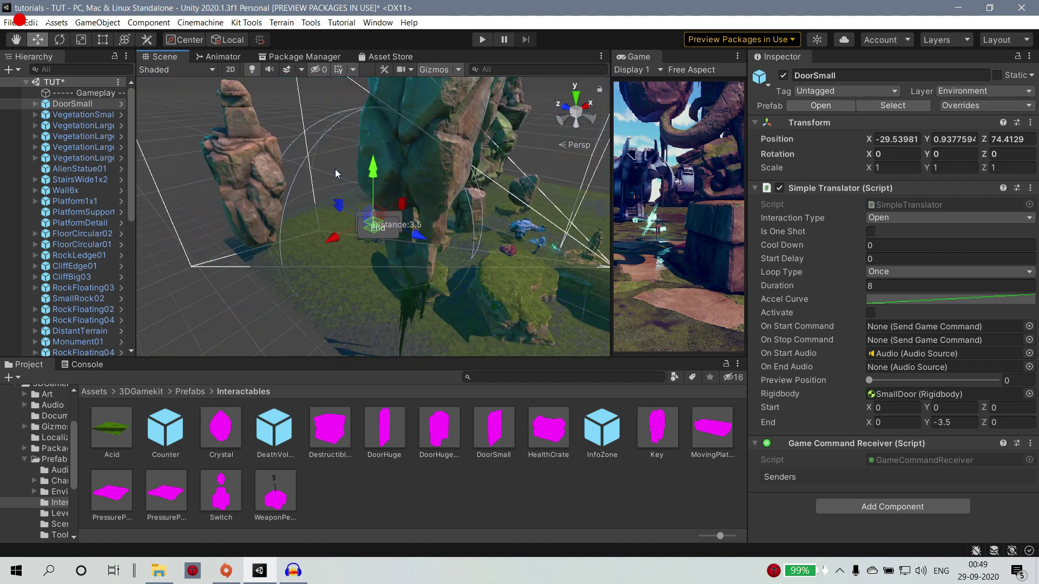
pyautogui.scroll(6, 456, 289)
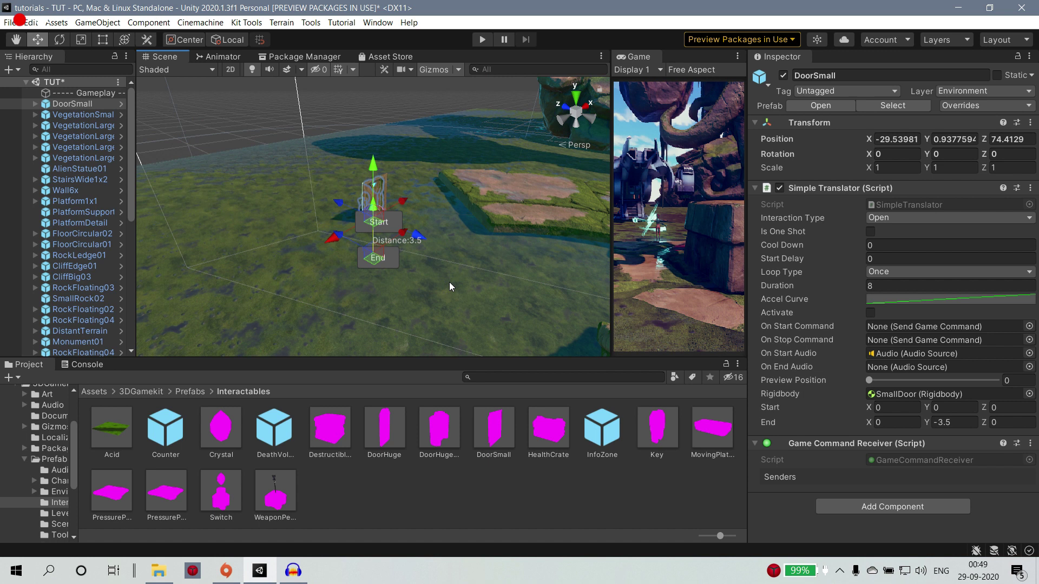
pyautogui.keyDown('alt'); pyautogui.moveTo(449, 273); pyautogui.dragTo(430, 216); pyautogui.keyUp('alt')
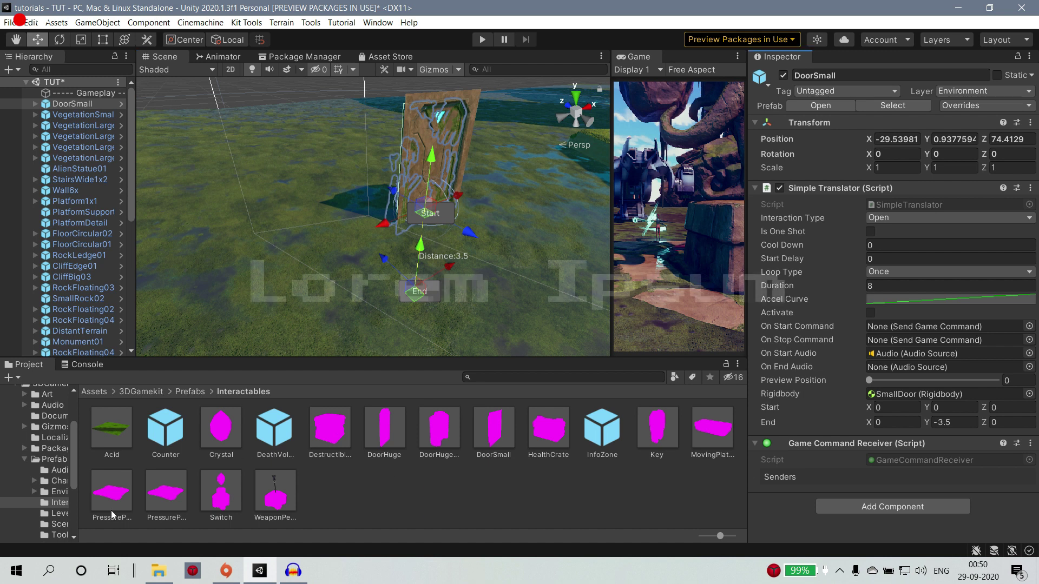
# Place a PressurePad prefab on the ground in front of the door and a Key prefab beside the door.
pyautogui.moveTo(371, 337); pyautogui.dragTo(489, 287)
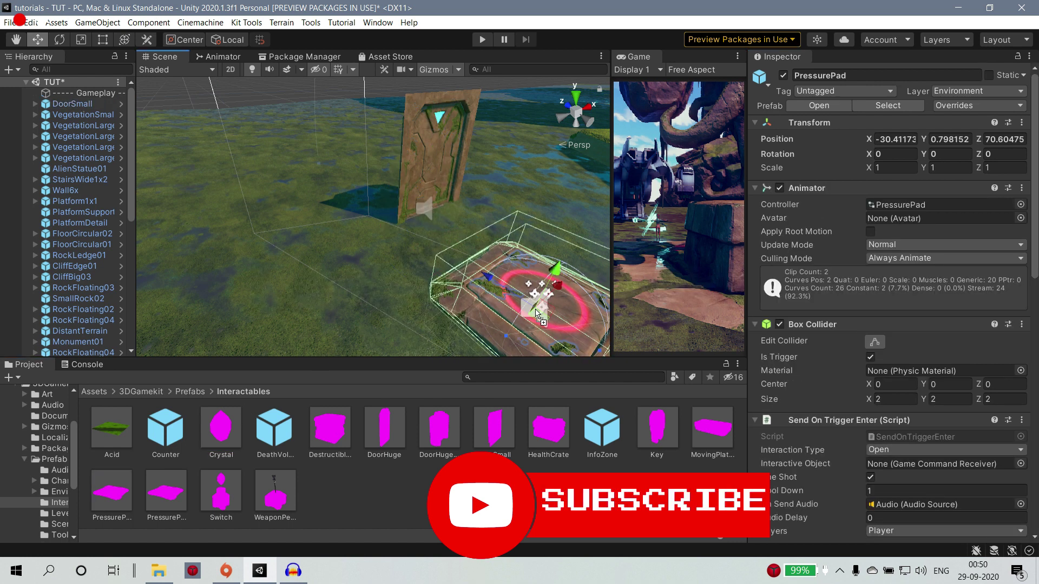
pyautogui.click(72, 147)
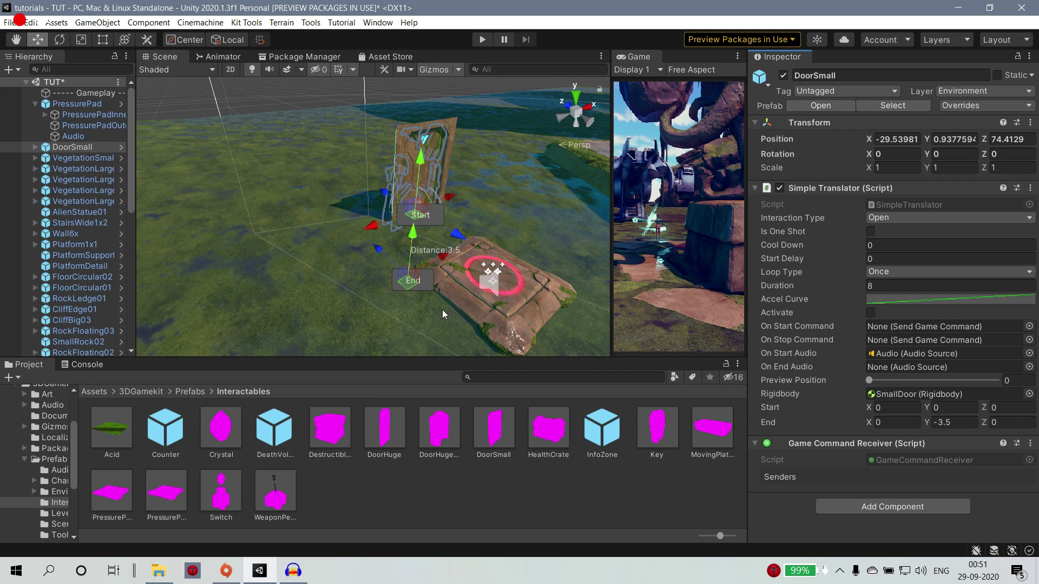
pyautogui.moveTo(657, 427); pyautogui.dragTo(342, 248)
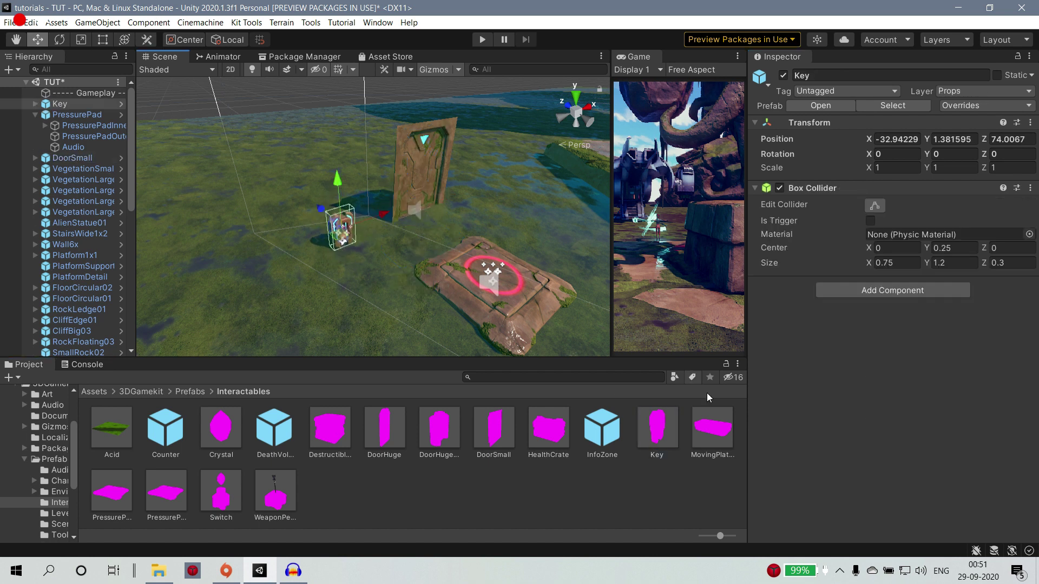
# Place an Acid prefab on the ground around the door and pressure pad.
pyautogui.moveTo(712, 428); pyautogui.dragTo(642, 486)
pyautogui.moveTo(220, 490); pyautogui.dragTo(357, 502)
pyautogui.moveTo(112, 490); pyautogui.dragTo(451, 523)
pyautogui.moveTo(112, 428); pyautogui.dragTo(426, 249)
pyautogui.scroll(-3, 472, 293)
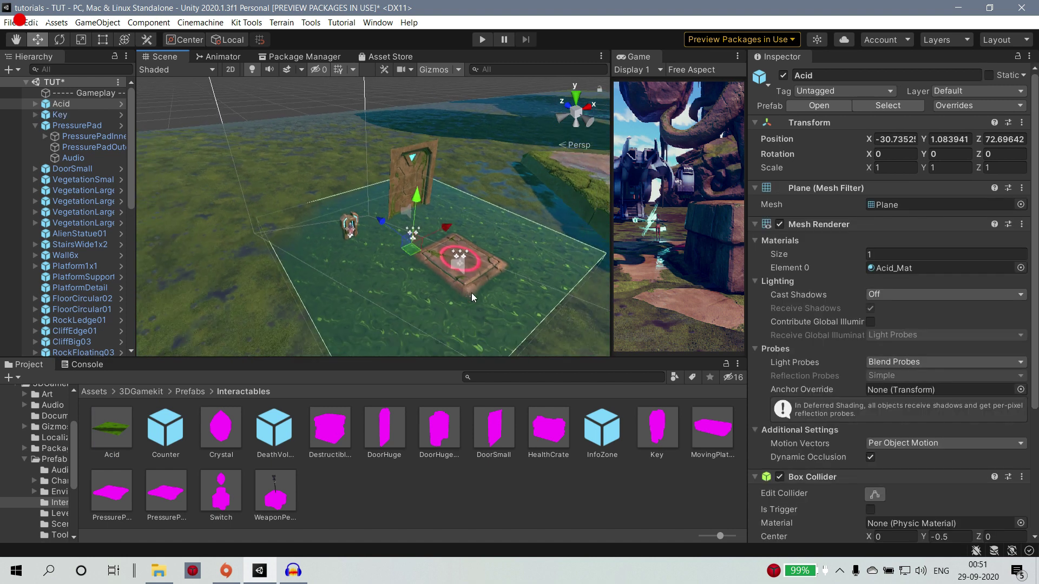
pyautogui.scroll(-3, 473, 296)
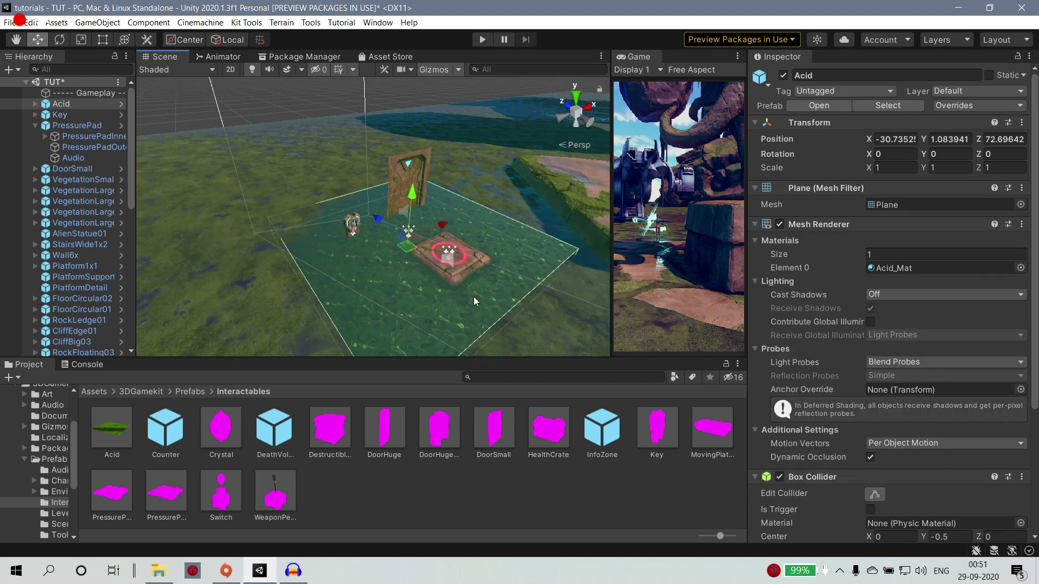
# Select the placed Acid object and review its components, including the Mesh Renderer, Box Collider and material.
pyautogui.click(496, 318)
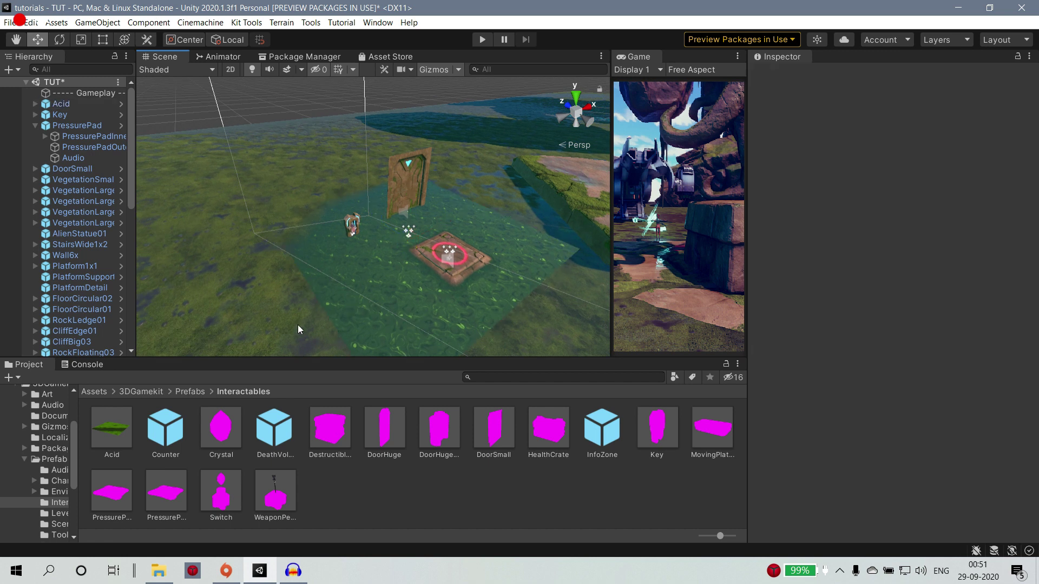
pyautogui.click(115, 430)
pyautogui.click(367, 285)
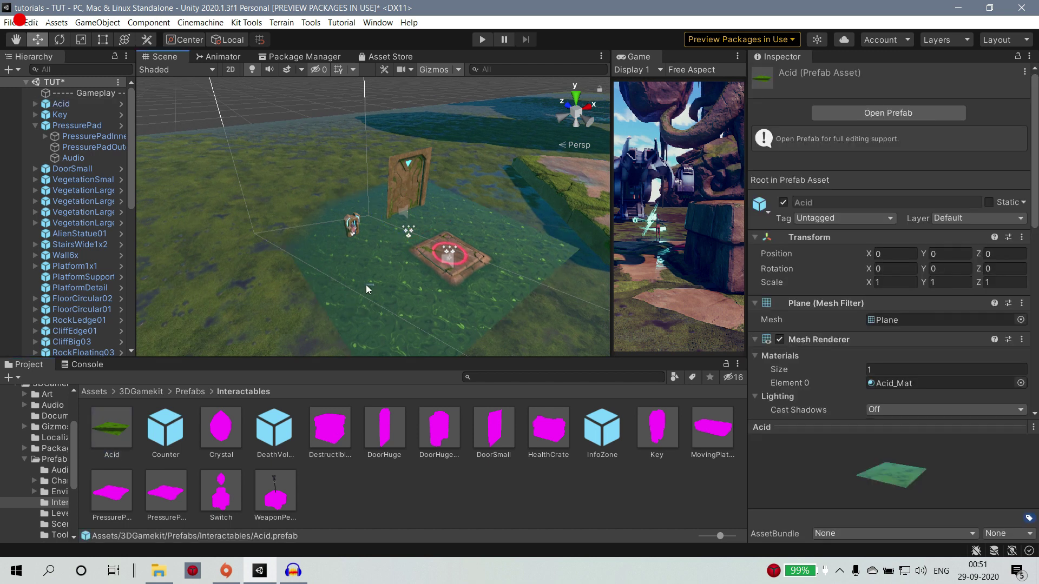
pyautogui.click(356, 289)
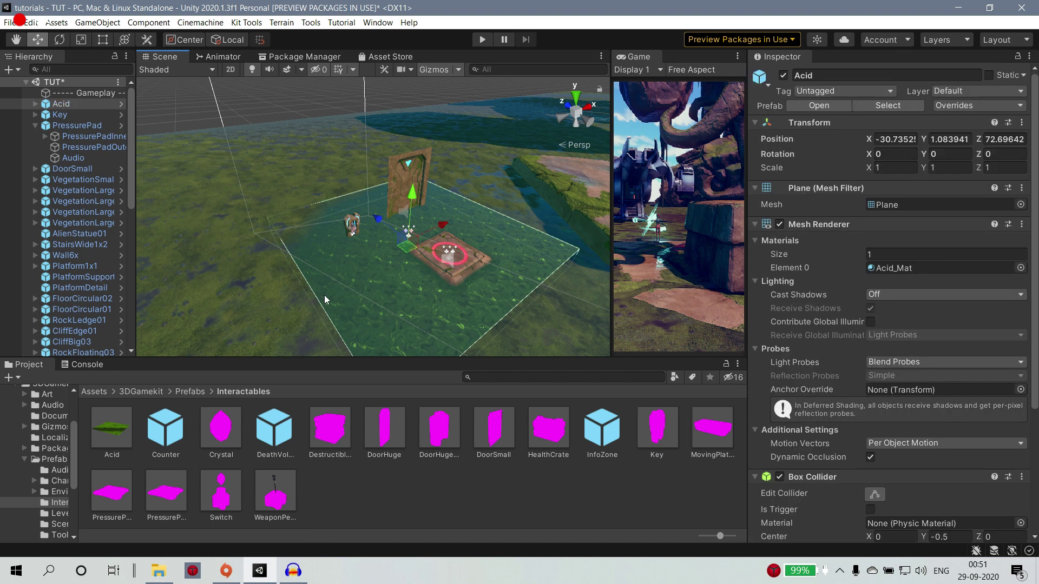
pyautogui.click(79, 106)
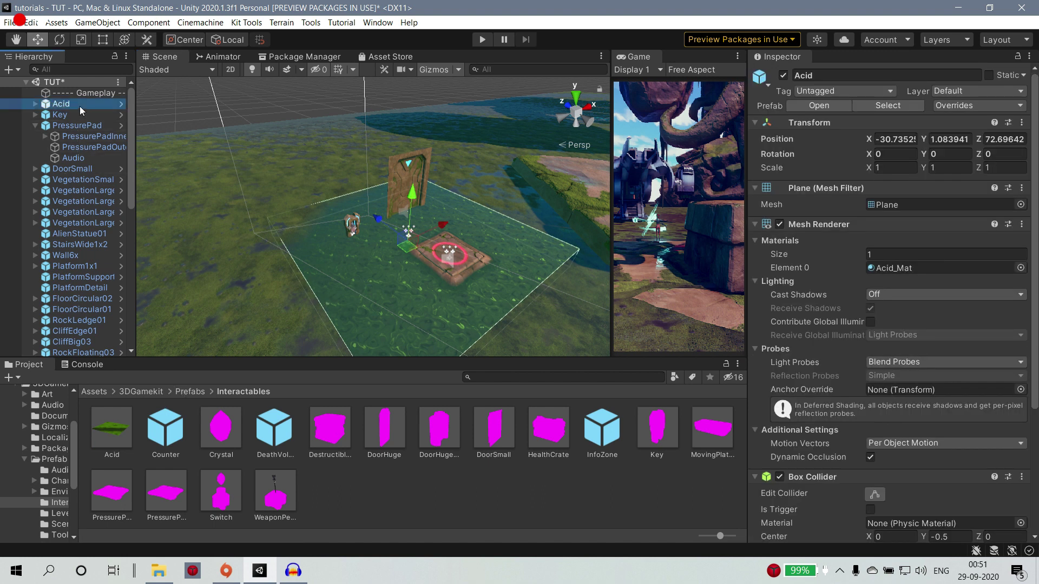
pyautogui.scroll(-3, 875, 472)
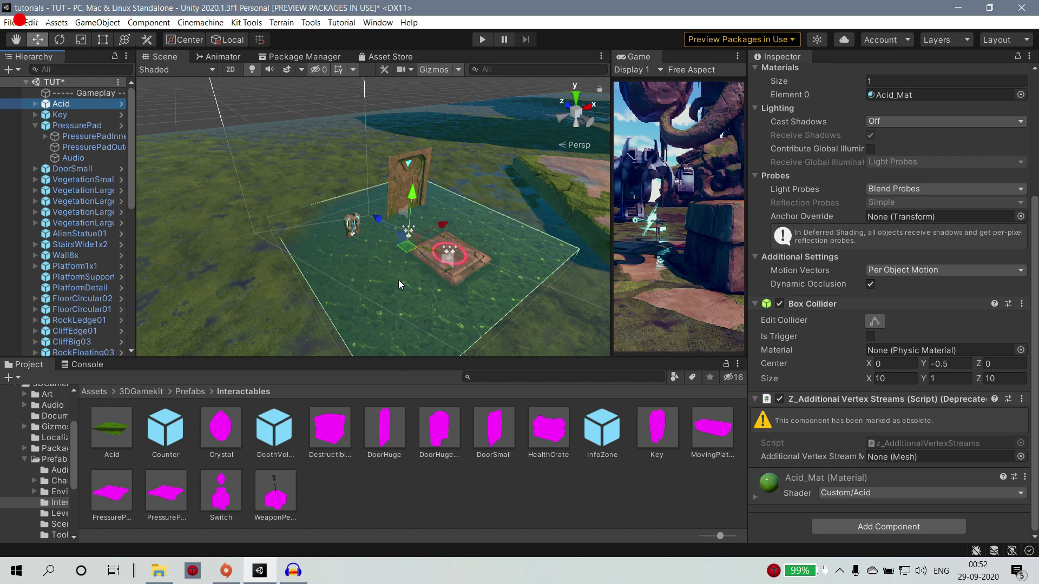
pyautogui.scroll(-1, 420, 306)
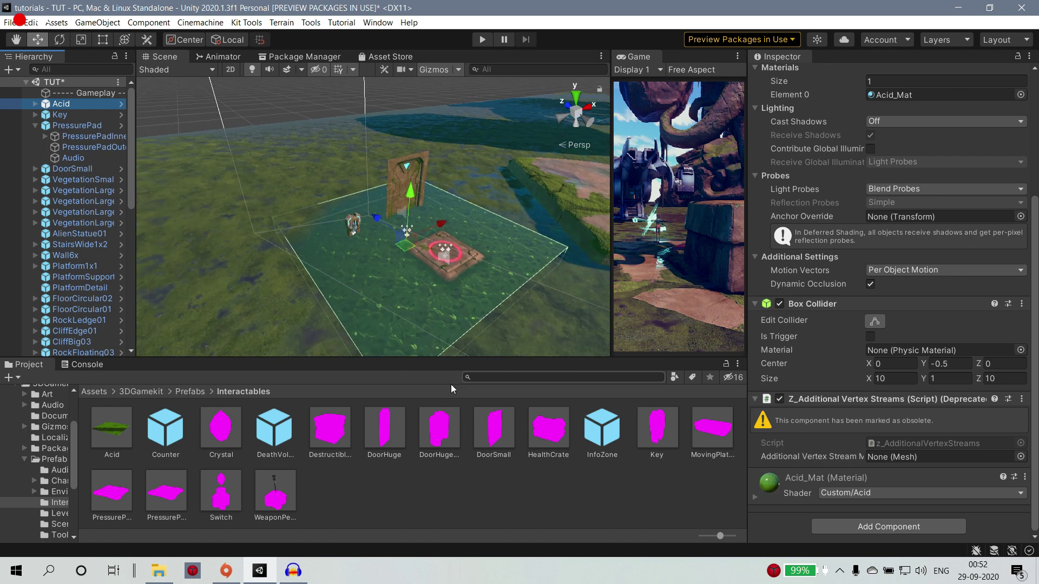